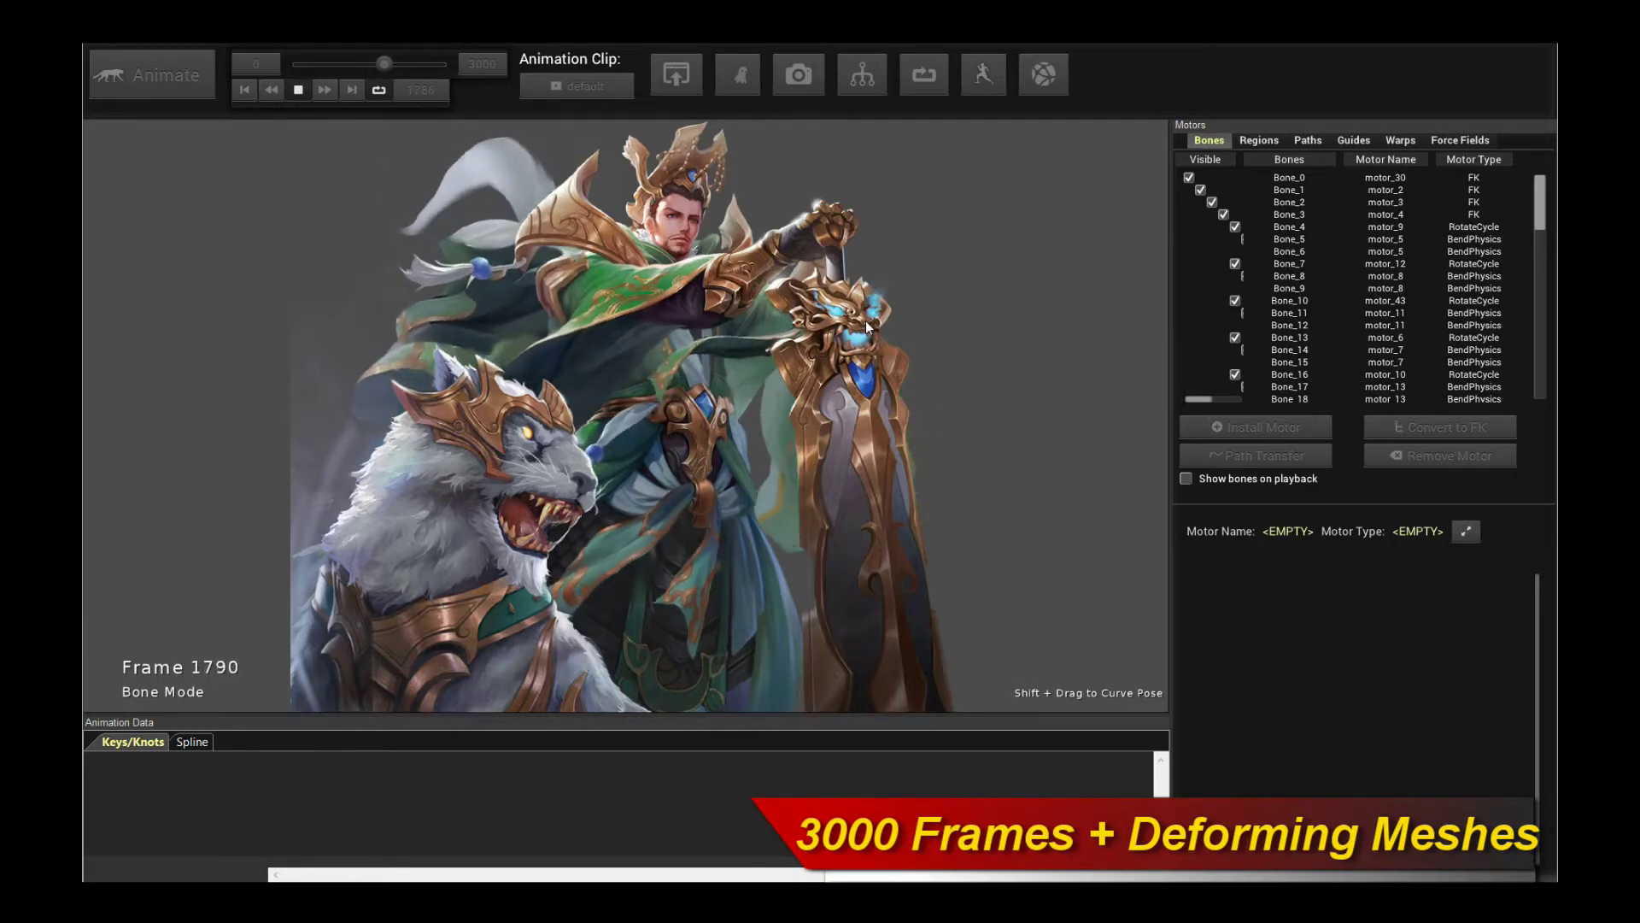
# Step: Play the character's default animation clip in the viewport, then stop the playback
pyautogui.click(298, 90)
pyautogui.scroll(2, 619, 247)
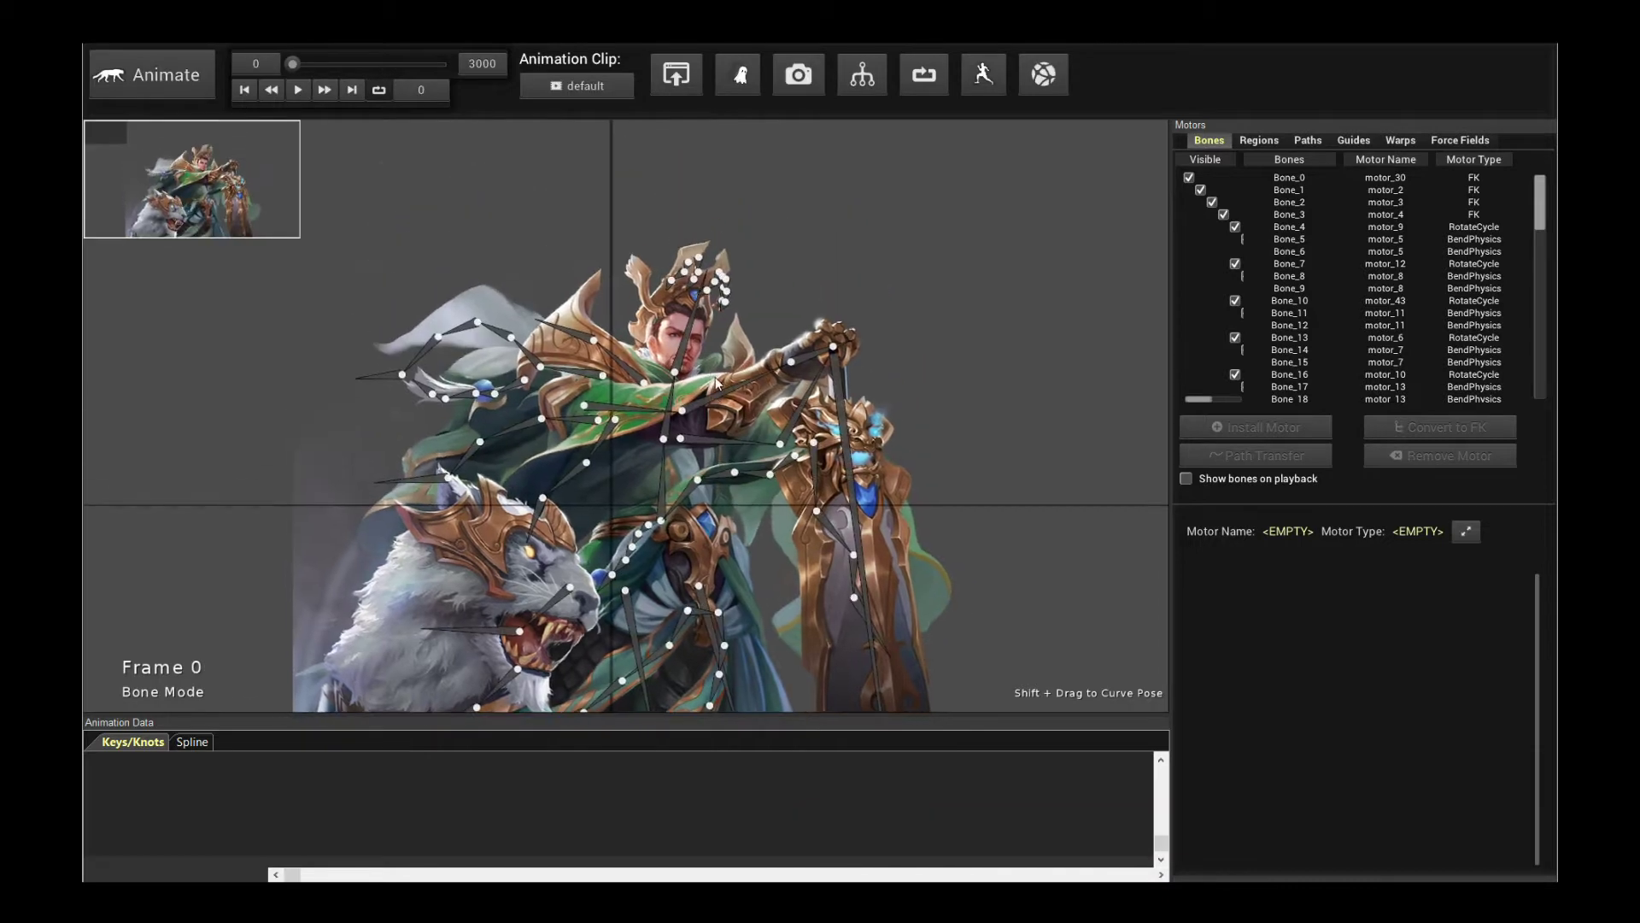
pyautogui.press('space')
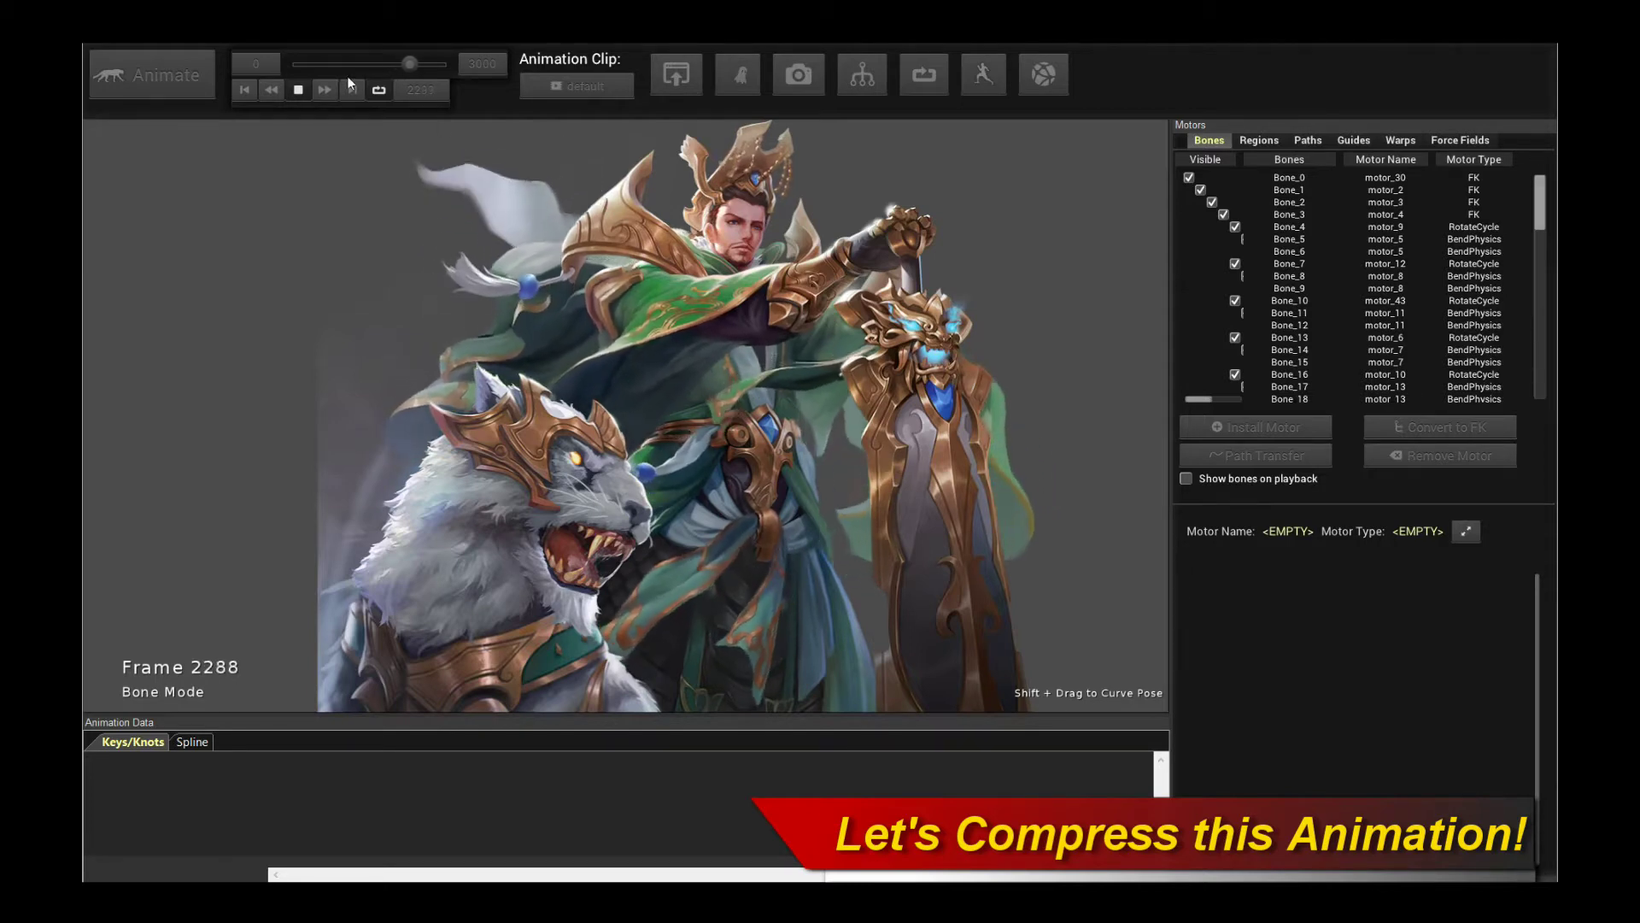
pyautogui.click(300, 89)
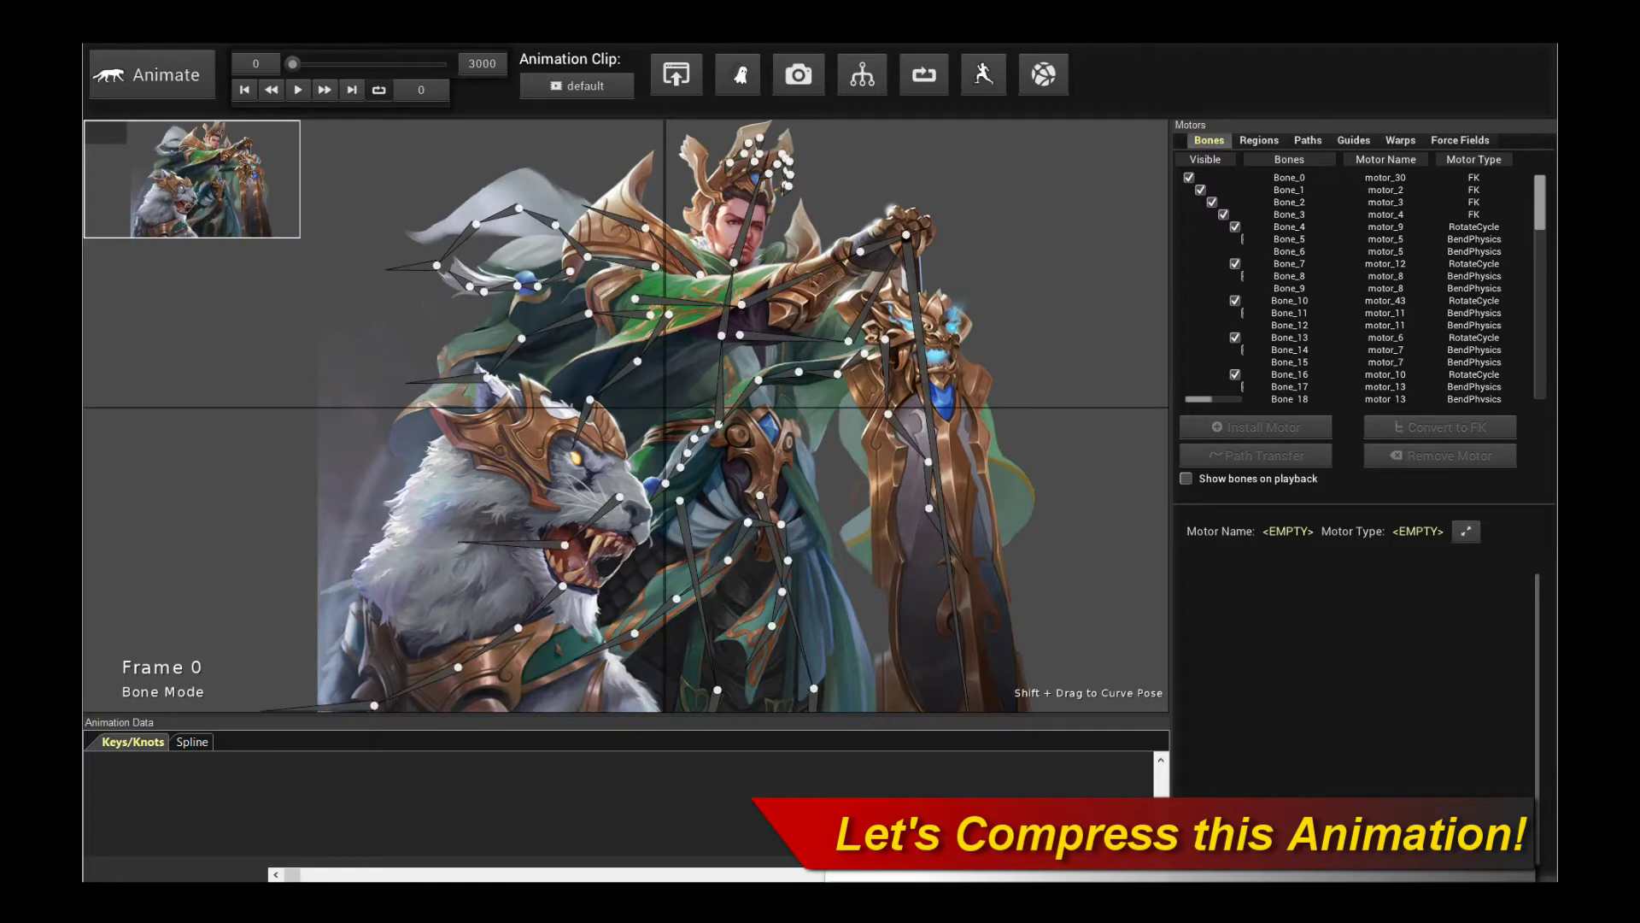
# Step: Switch to the browser and look through the CreaturePack repository's file list, README introduction and setup instructions
pyautogui.click(1062, 824)
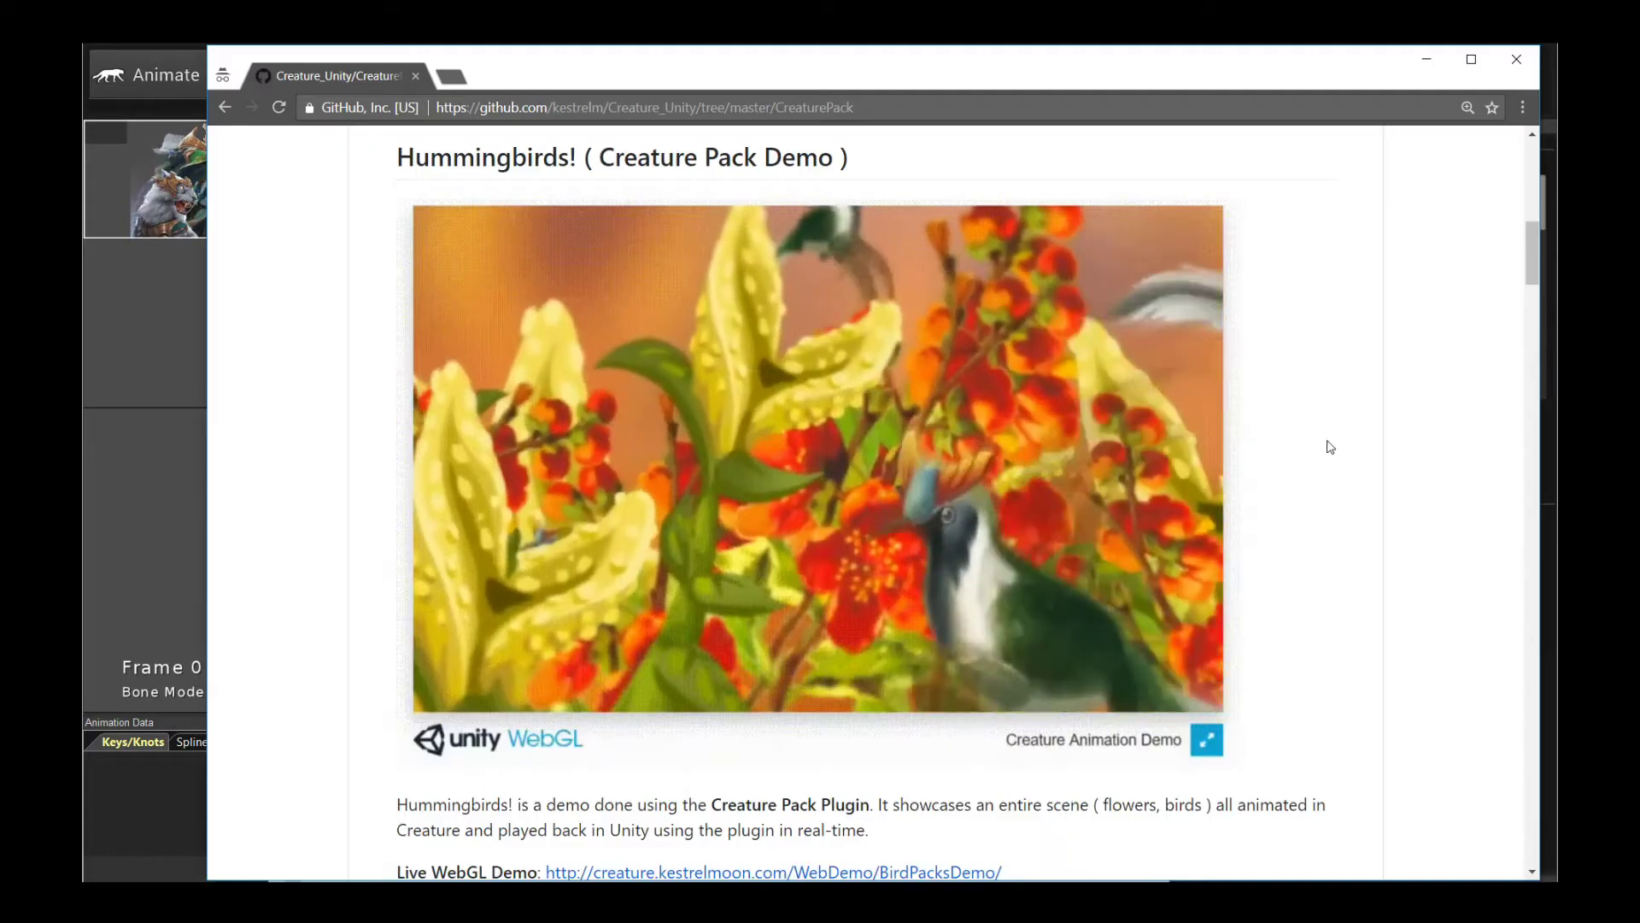
pyautogui.scroll(10, 1331, 443)
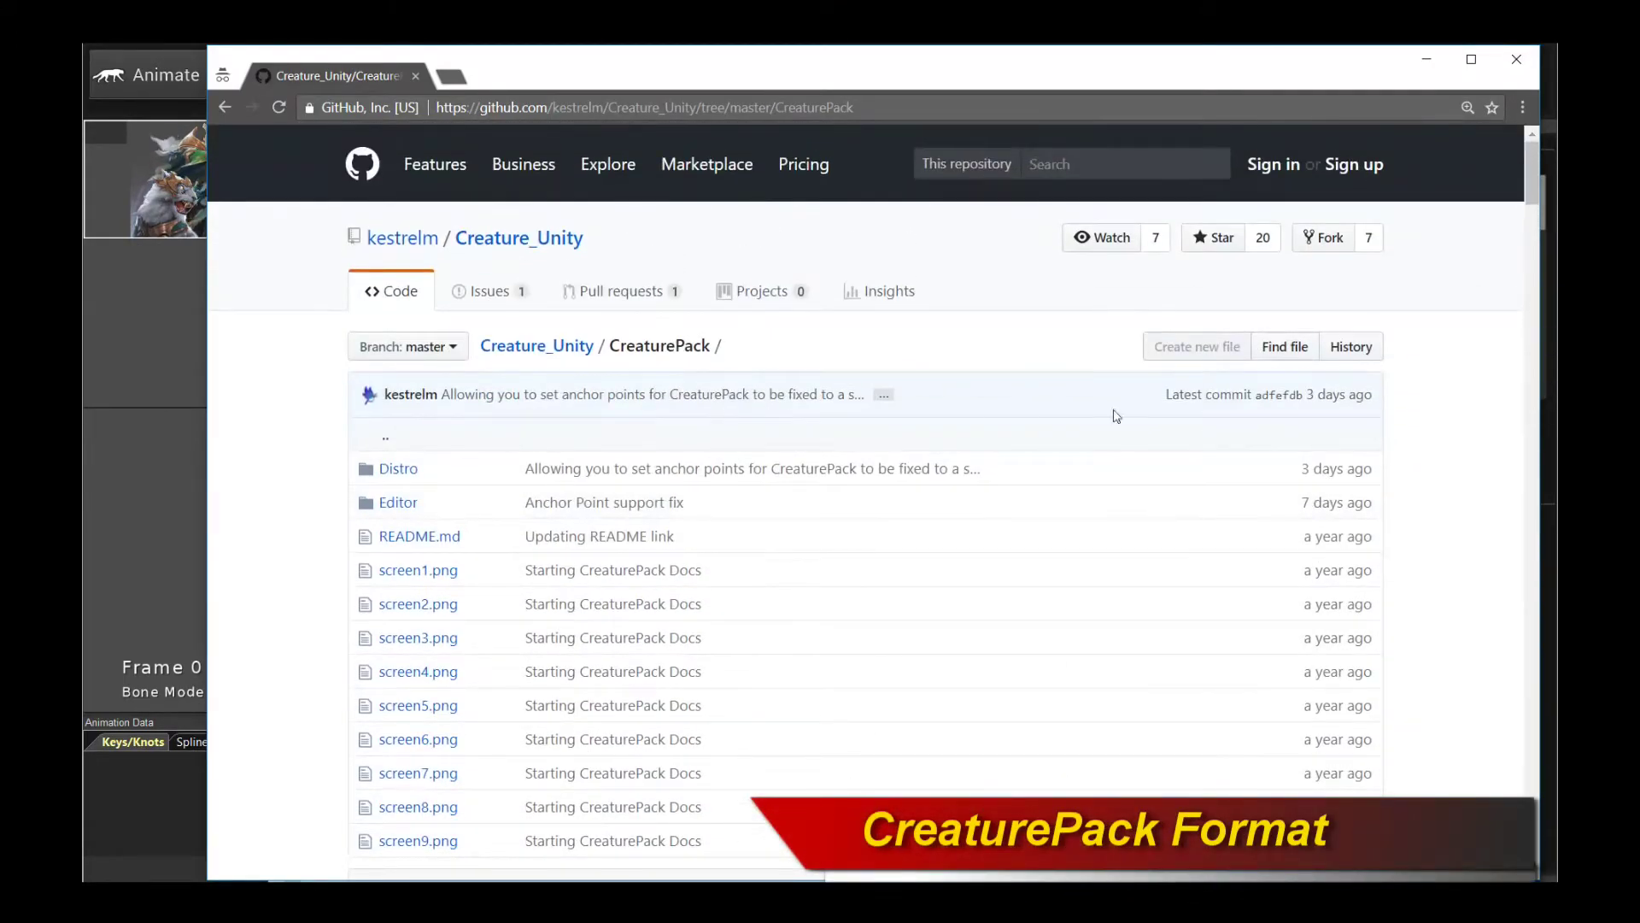
pyautogui.scroll(-3, 1060, 427)
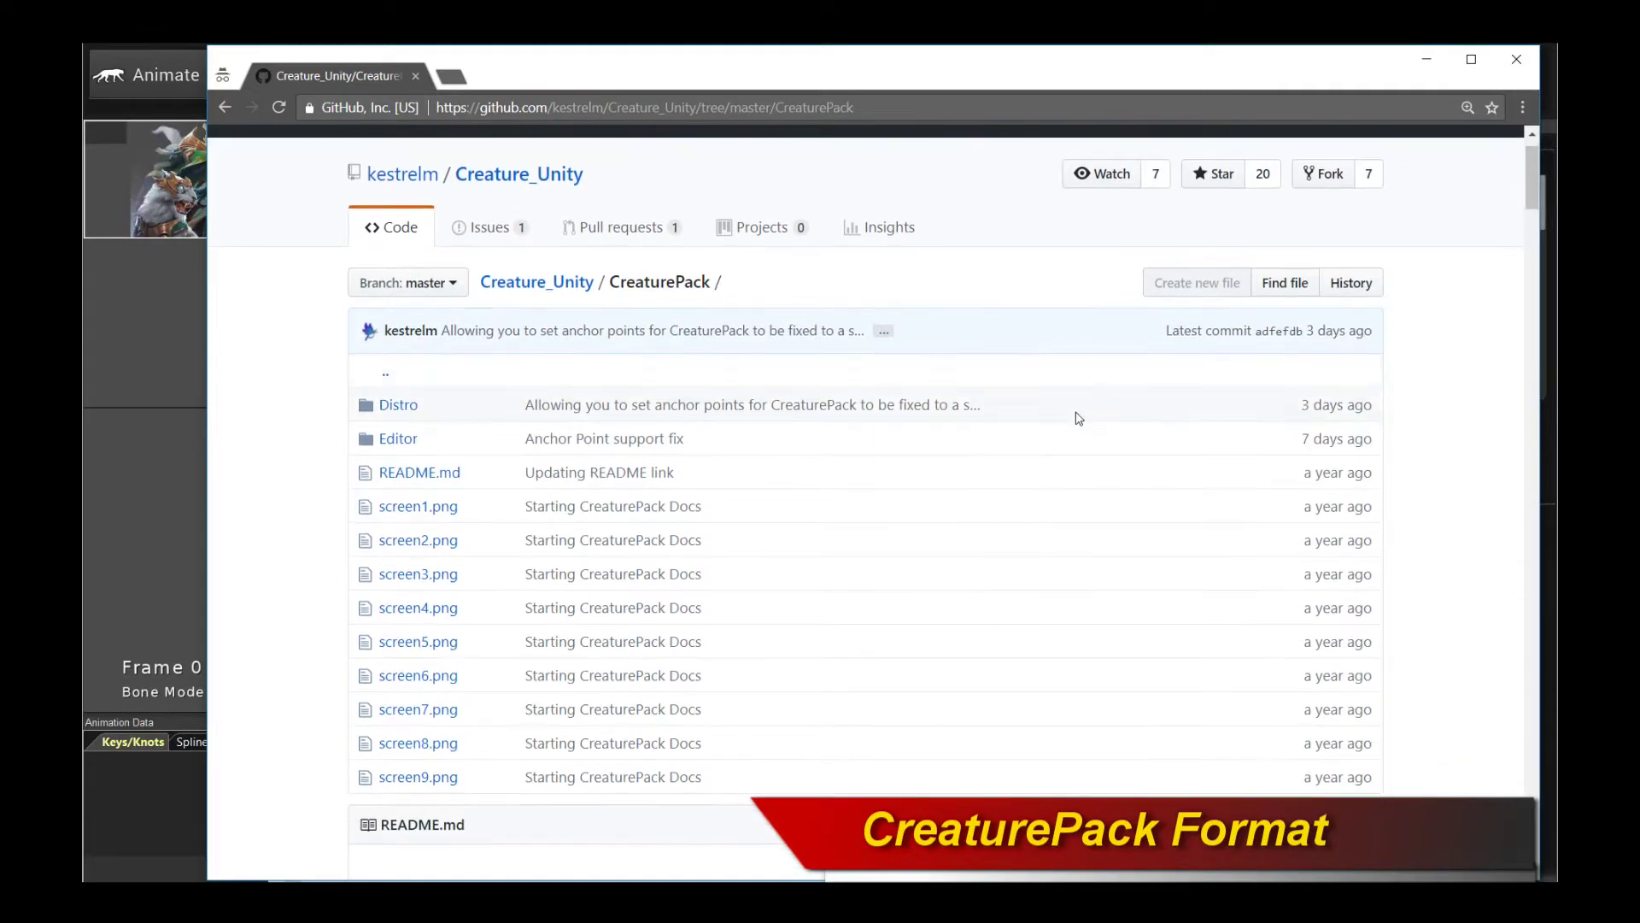
pyautogui.scroll(1, 1083, 413)
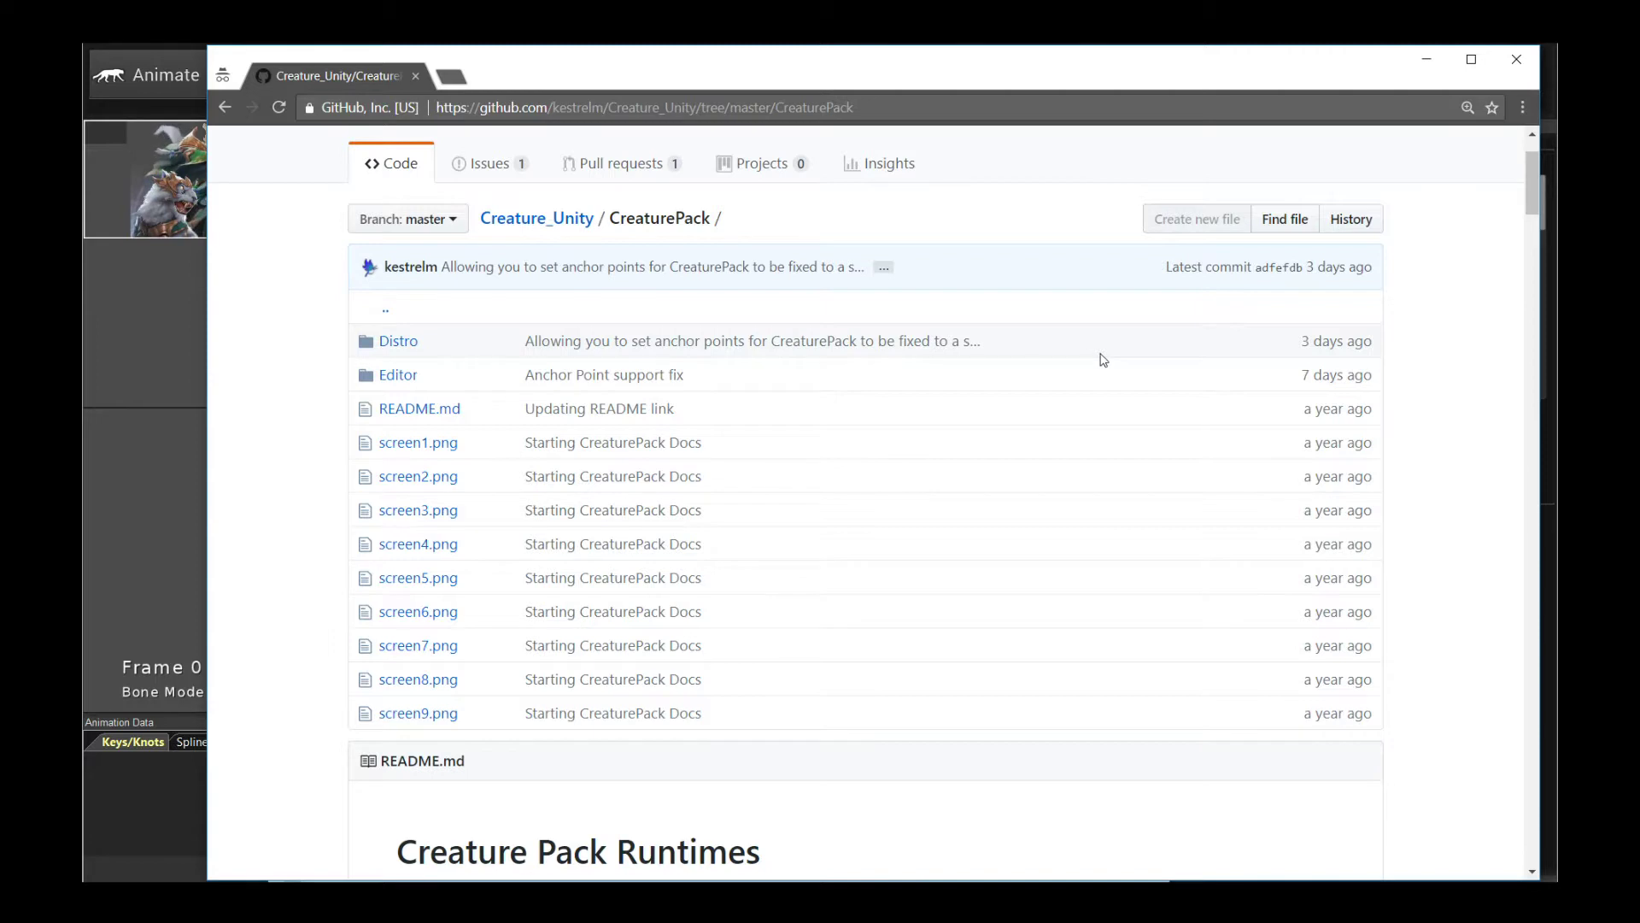
pyautogui.scroll(-2, 1103, 360)
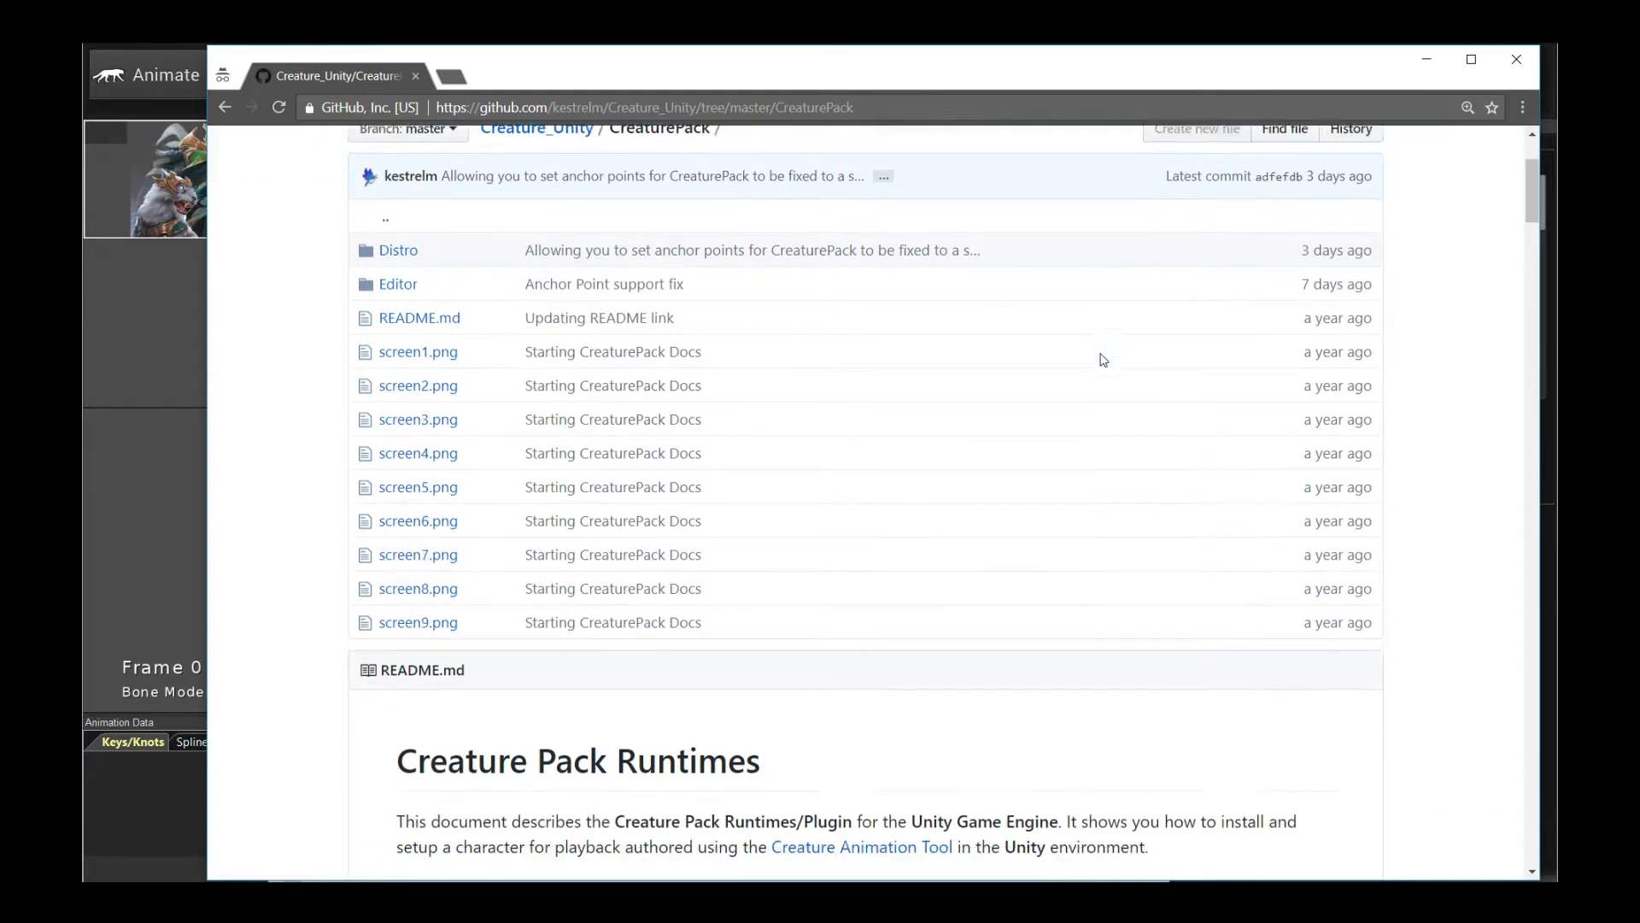
pyautogui.scroll(-3, 1103, 360)
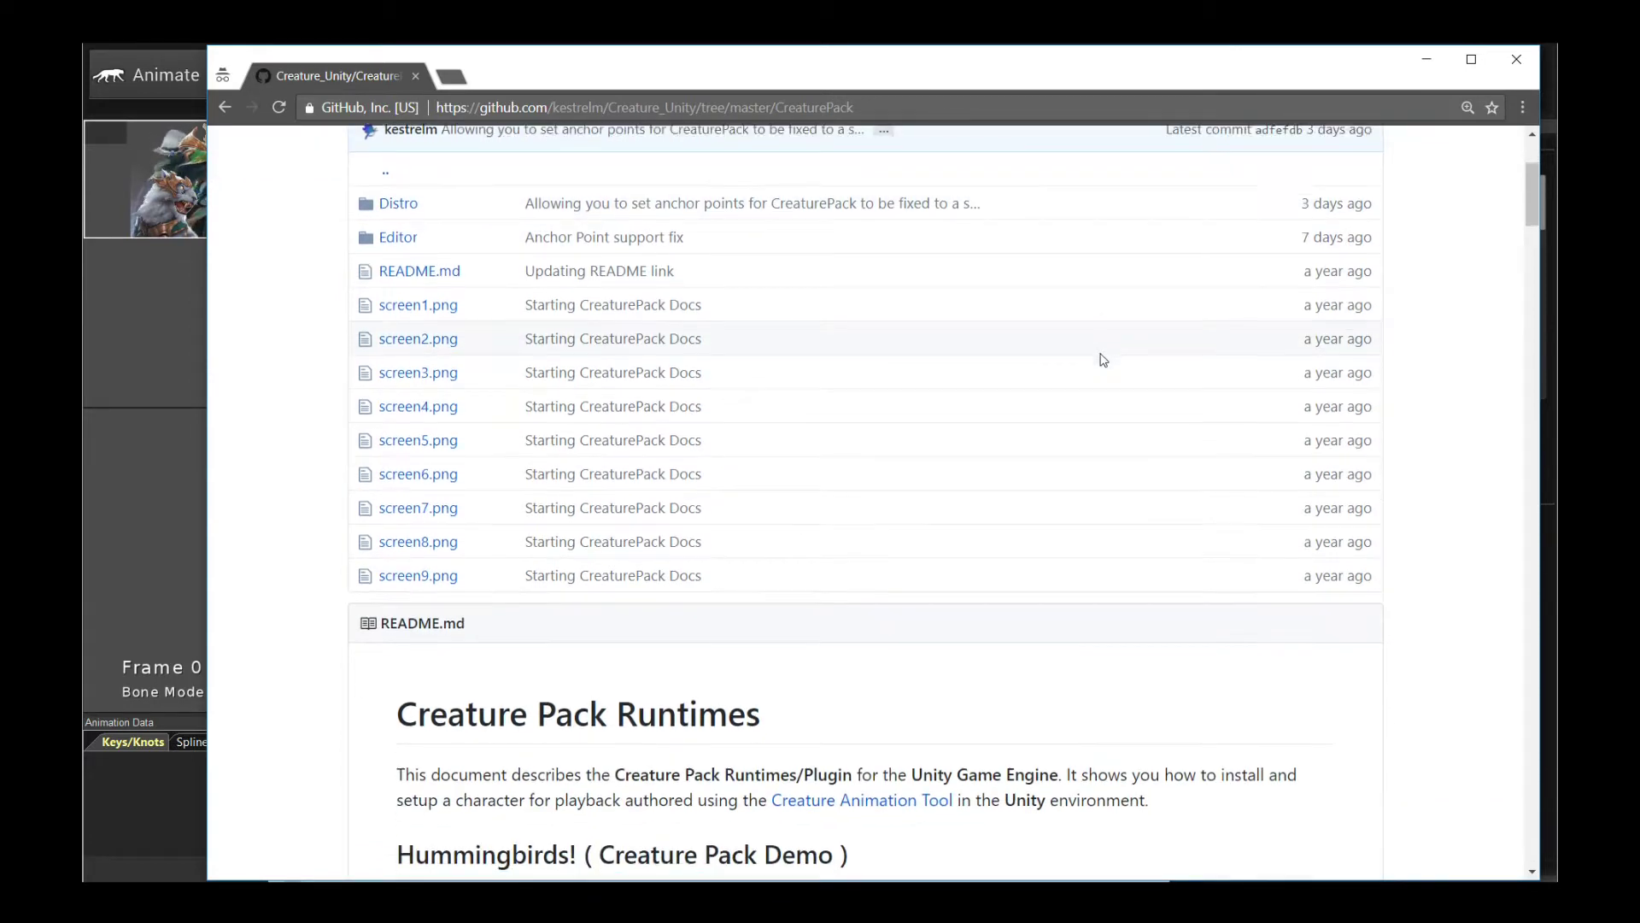
pyautogui.scroll(-6, 1103, 359)
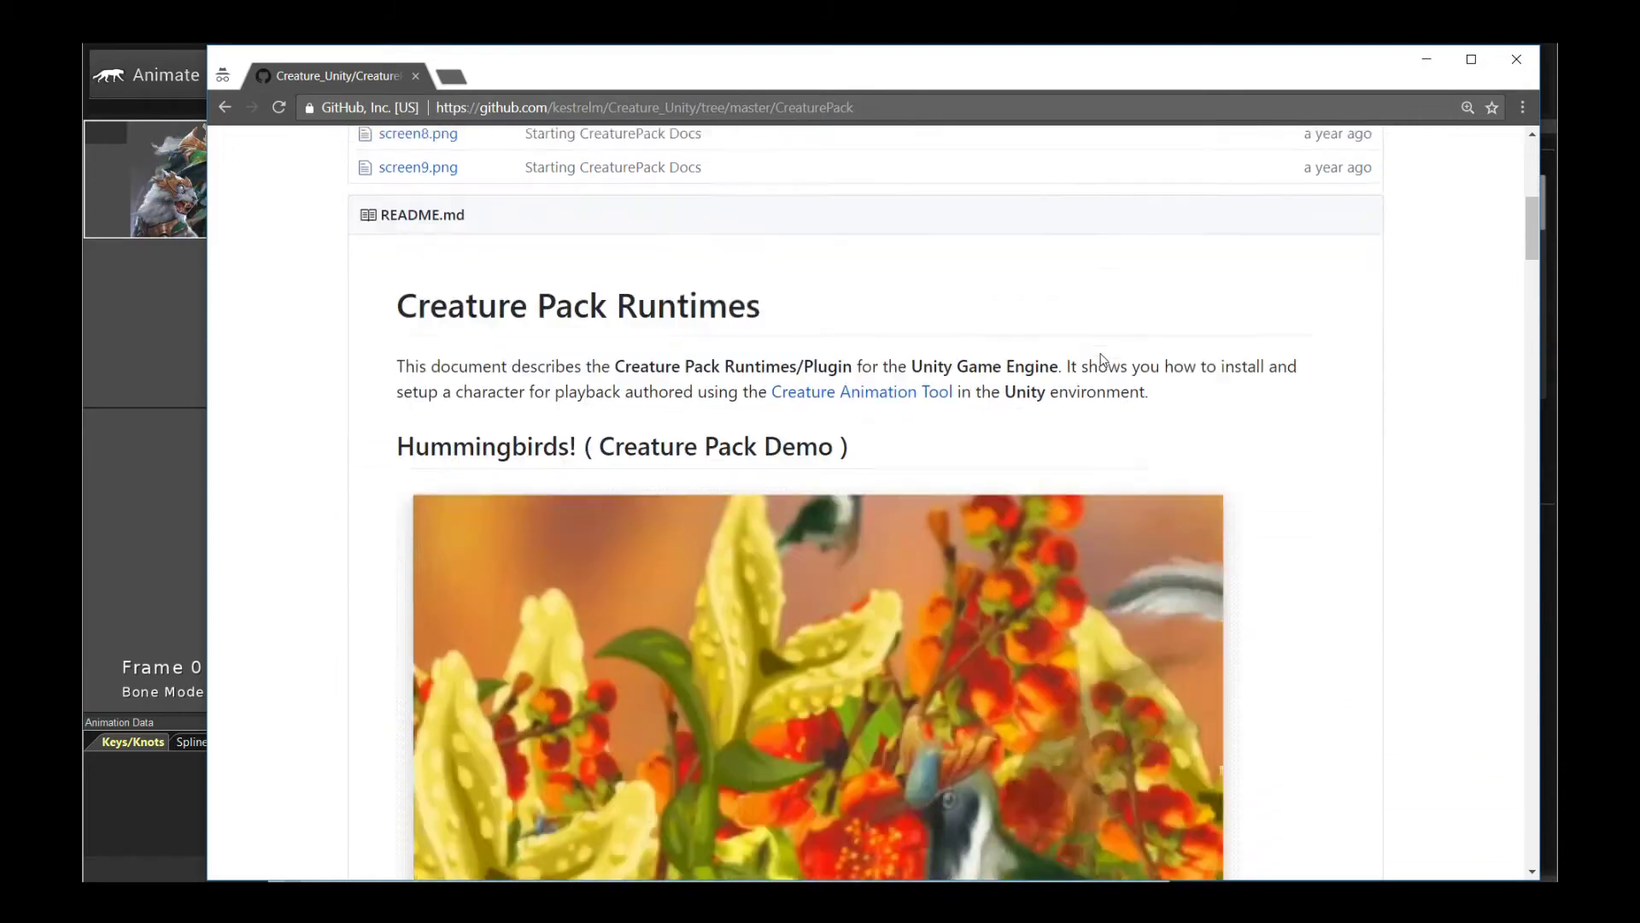
pyautogui.scroll(-7, 1103, 360)
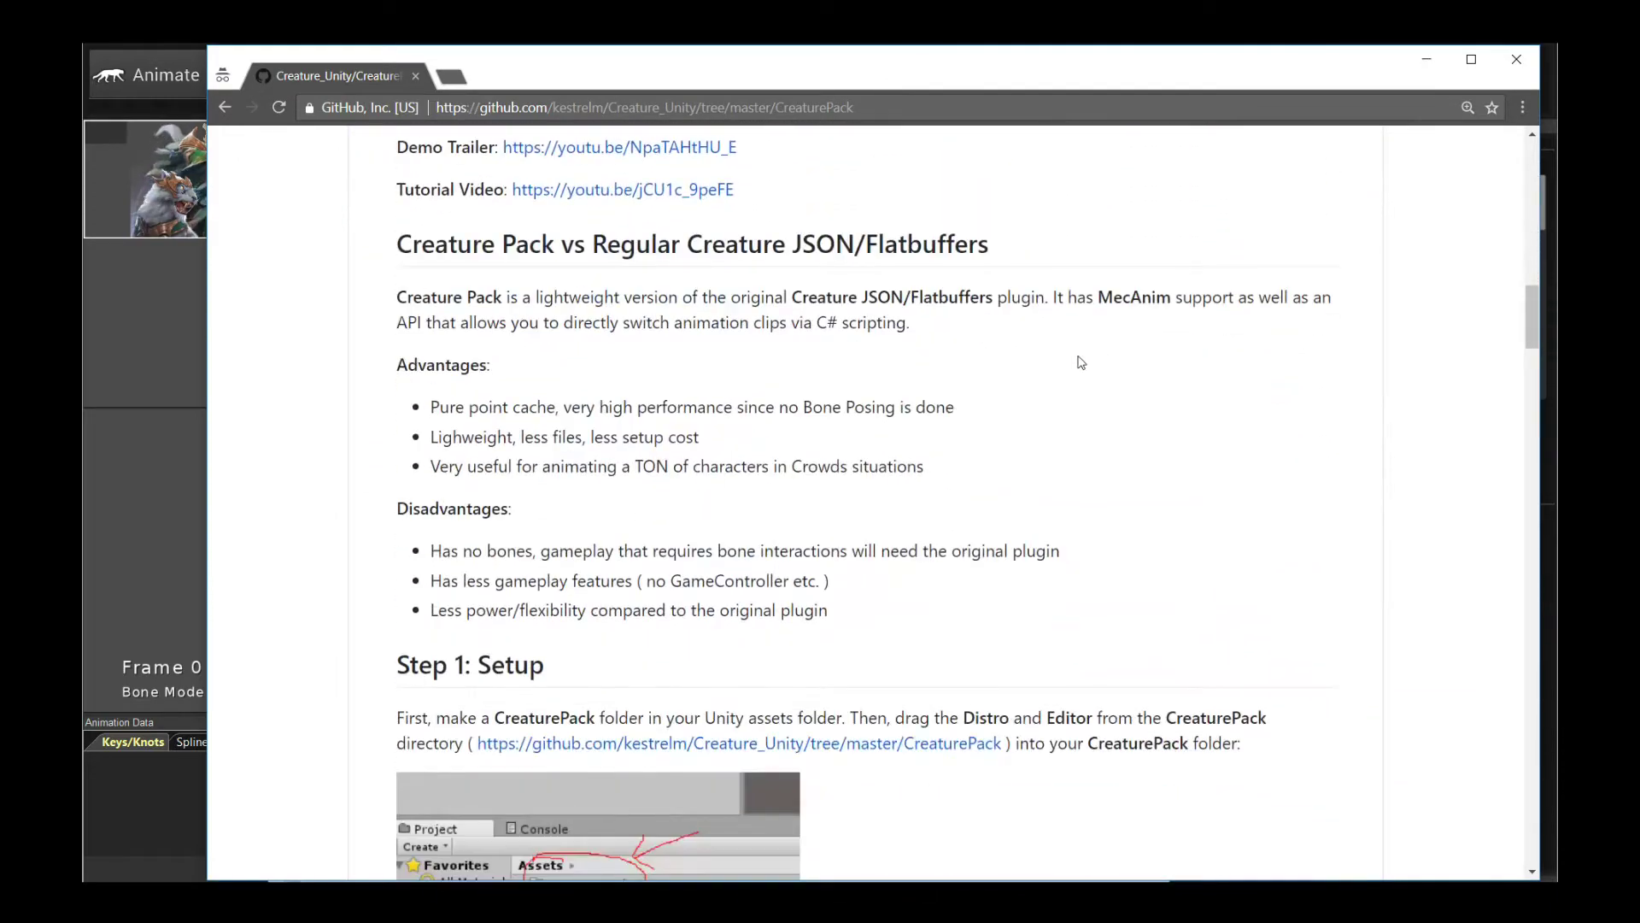
pyautogui.scroll(-2, 1083, 474)
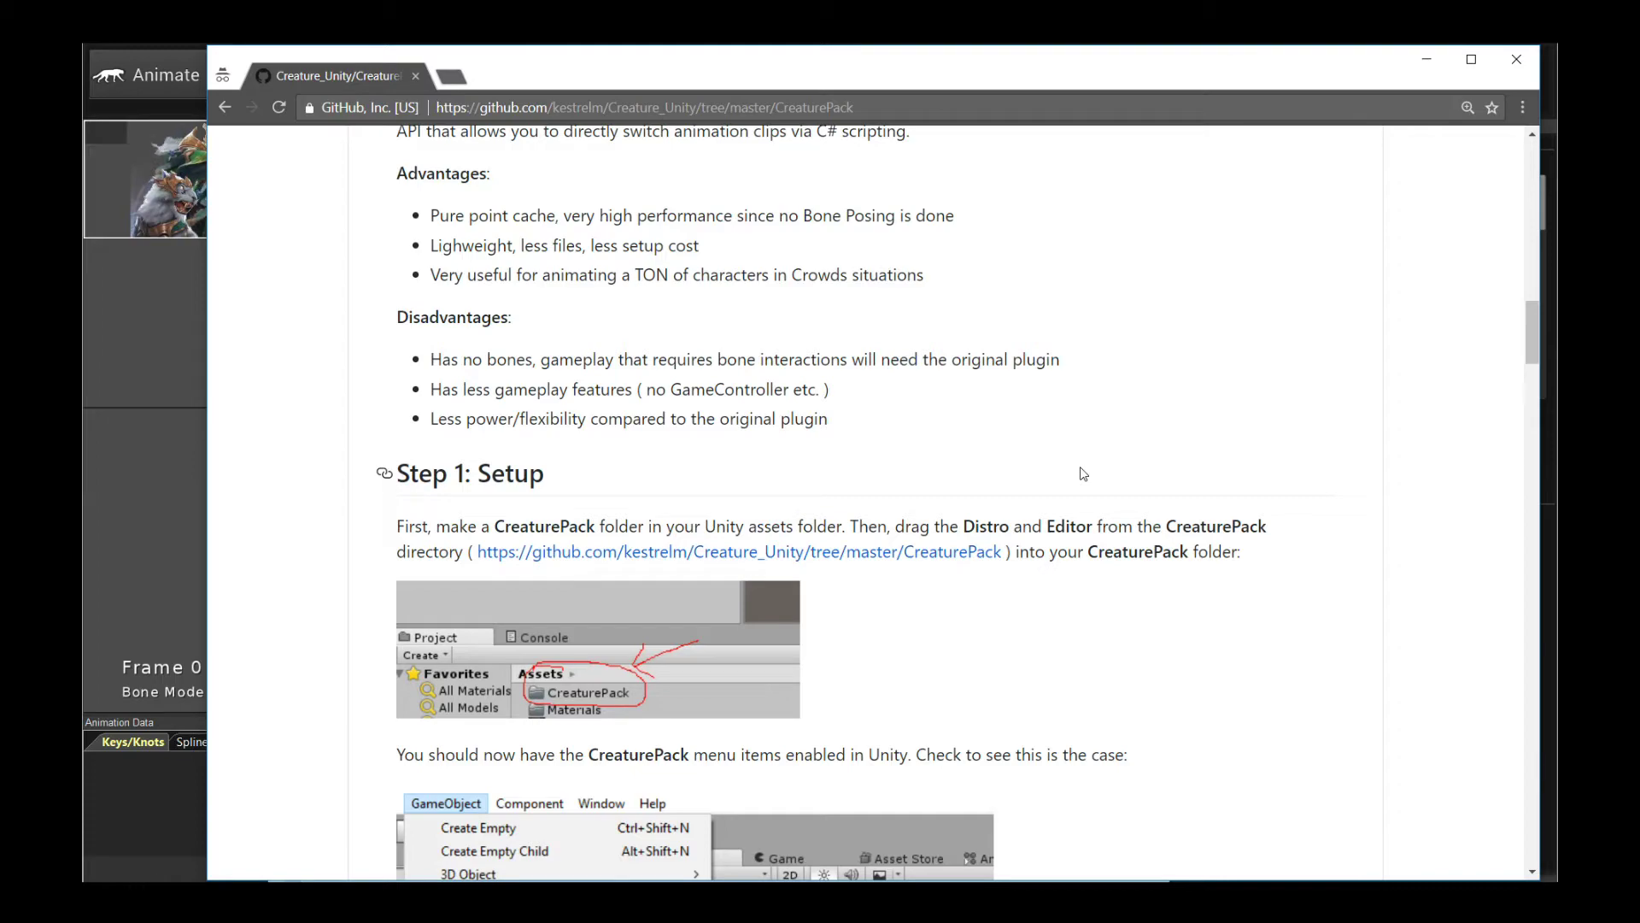
pyautogui.scroll(-8, 1083, 474)
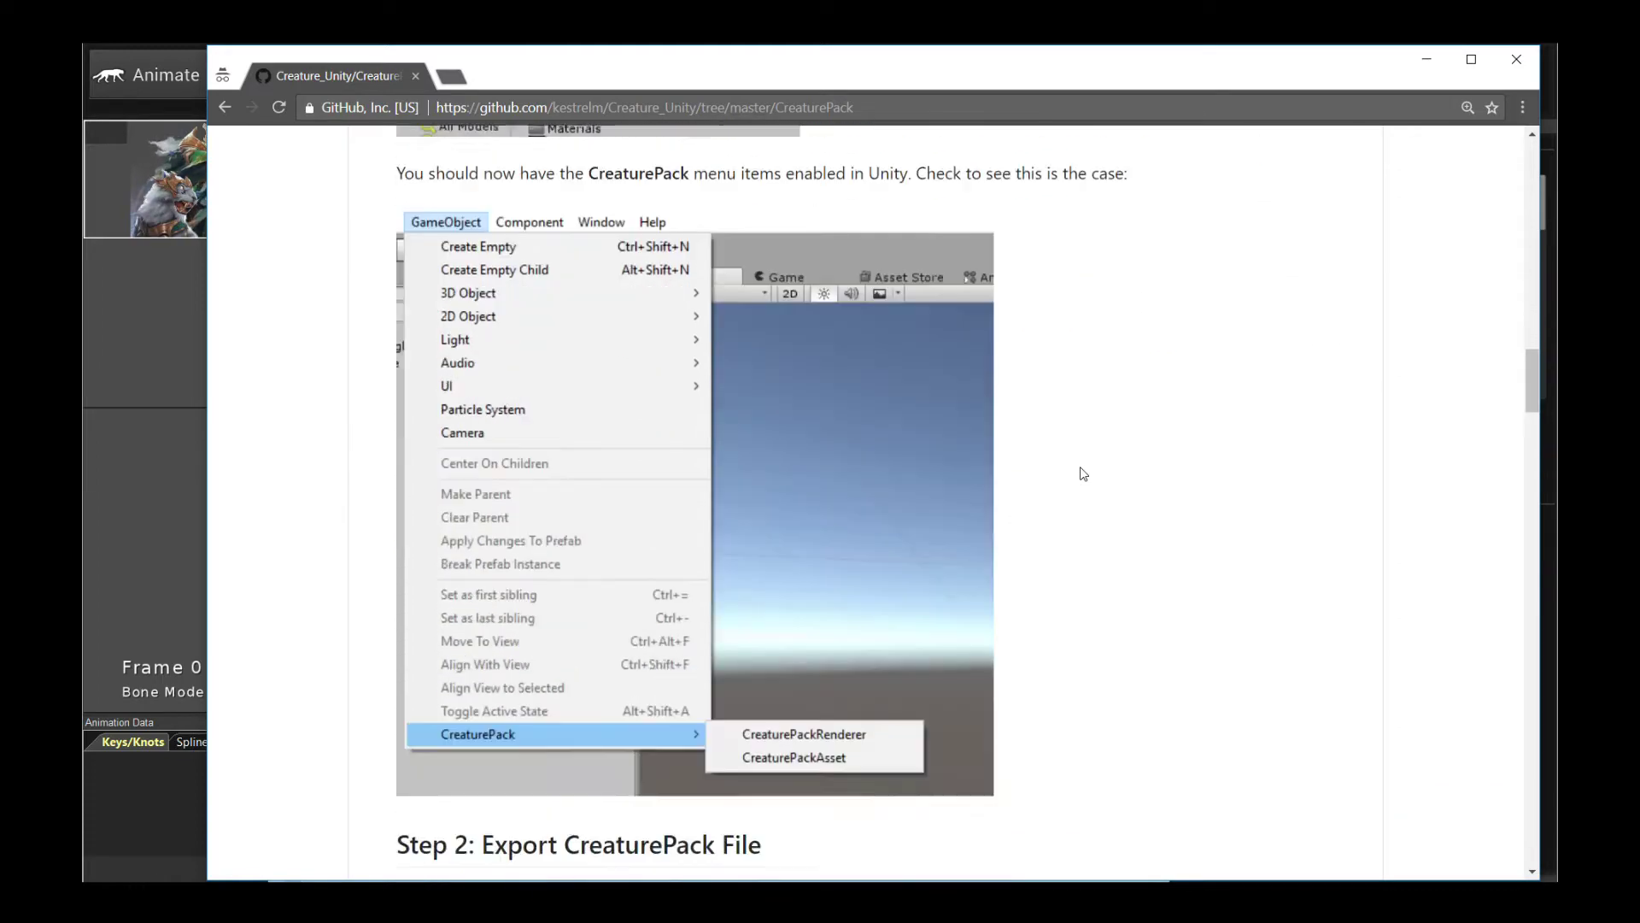
pyautogui.scroll(-3, 1083, 474)
pyautogui.scroll(15, 1083, 474)
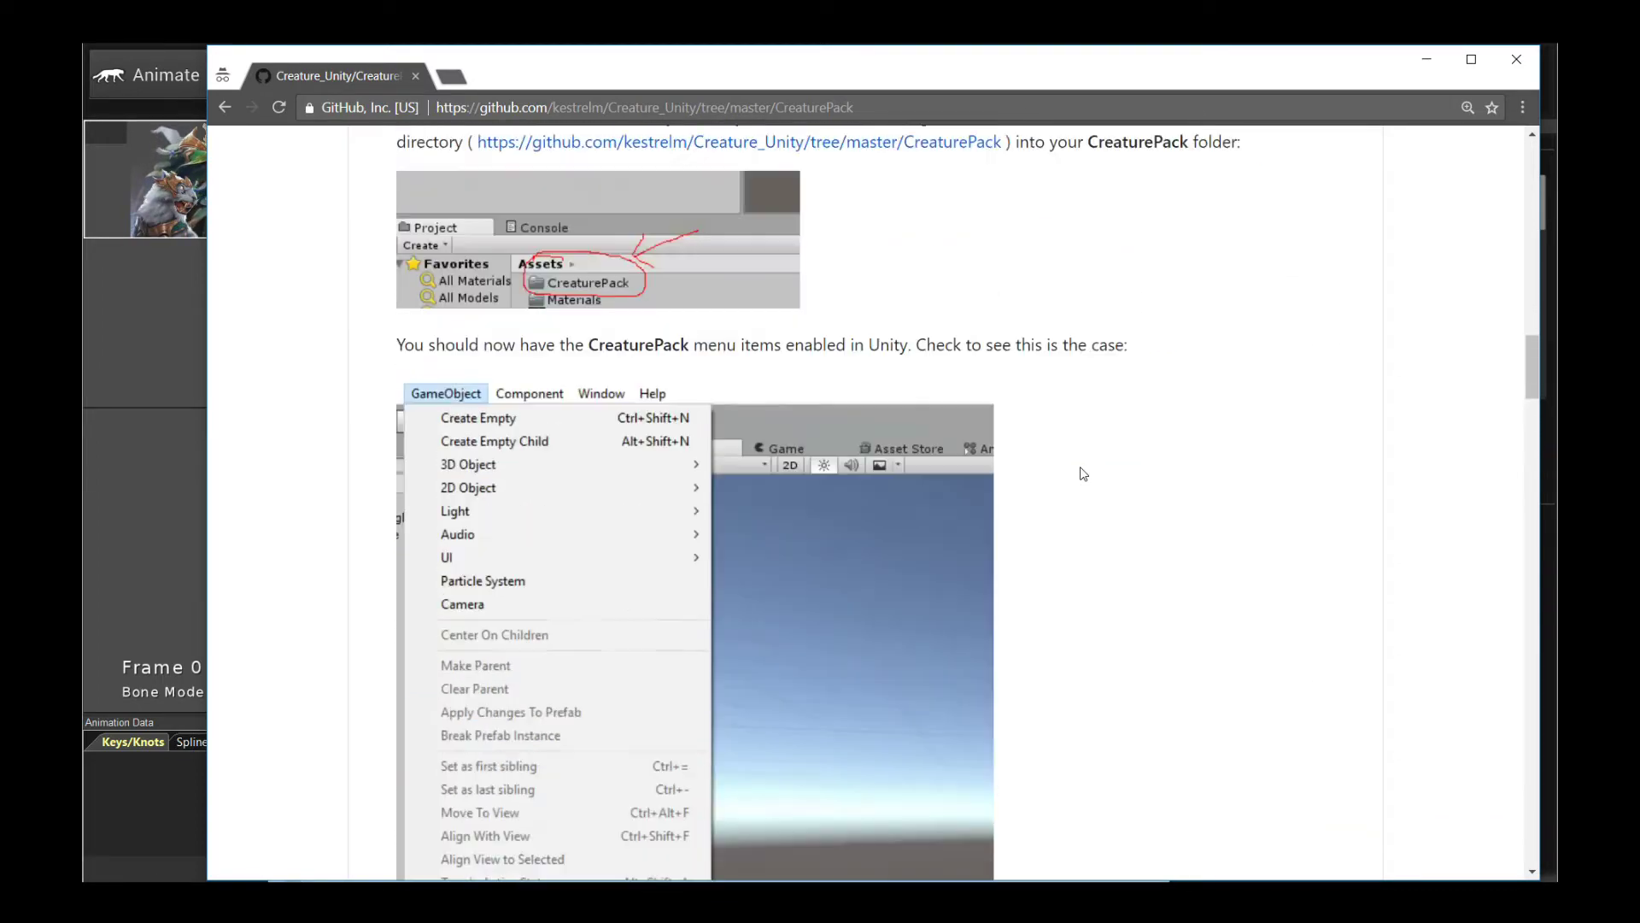
pyautogui.scroll(12, 1056, 547)
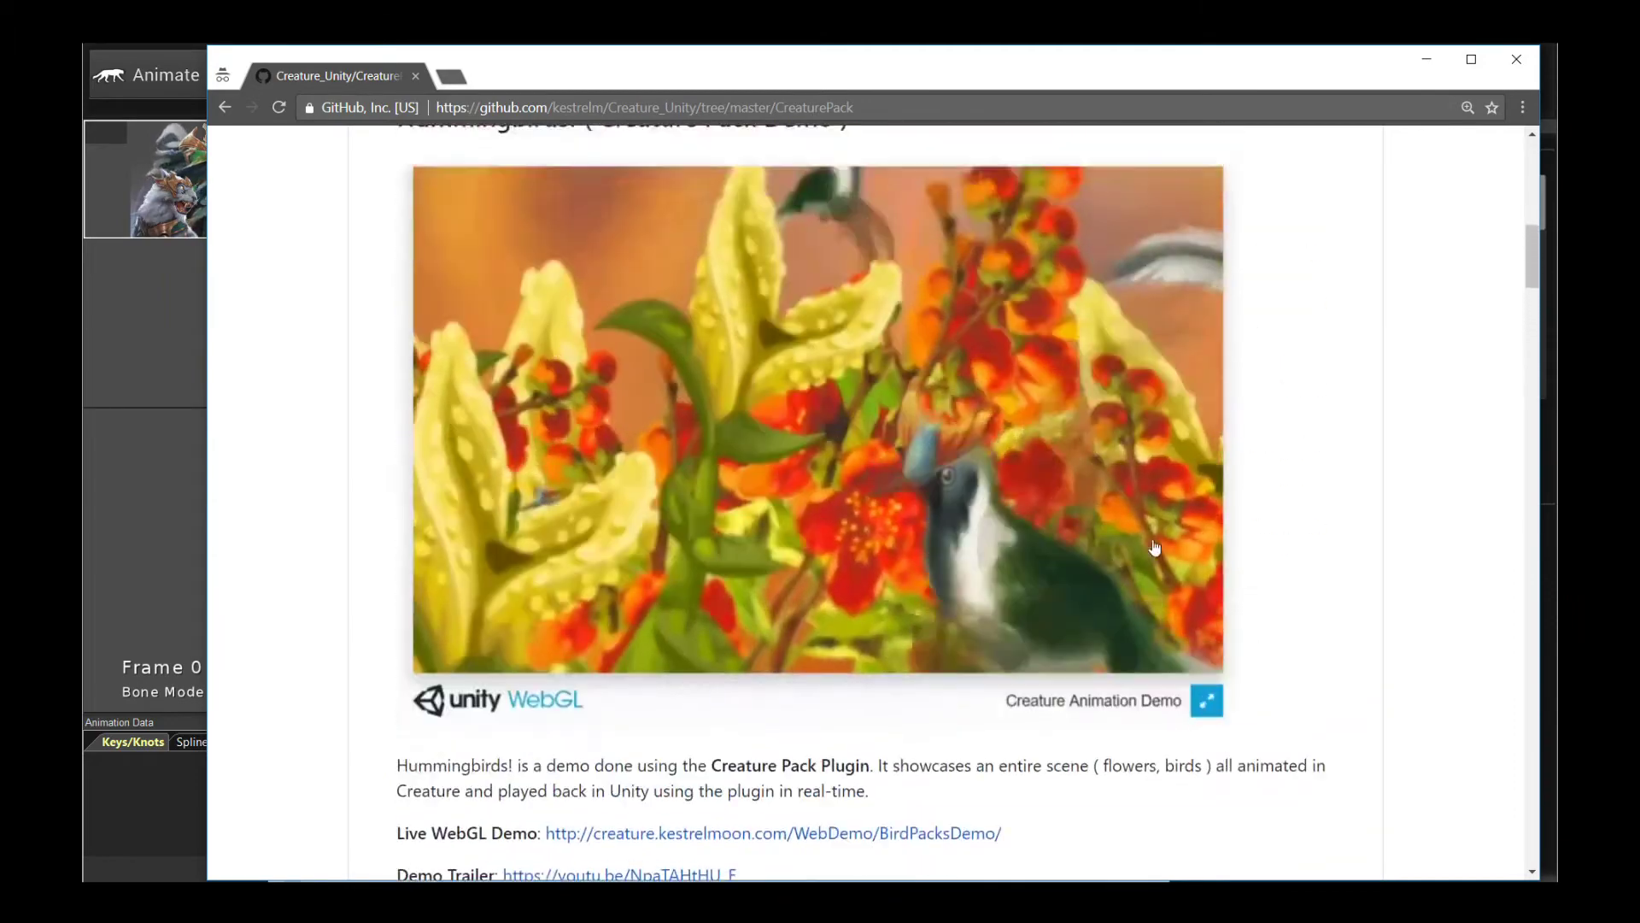
# Step: Read Creature Pack's advantages over the regular JSON/Flatbuffers plugin, highlighting the line about animating many characters in crowd situations
pyautogui.scroll(-2, 1194, 475)
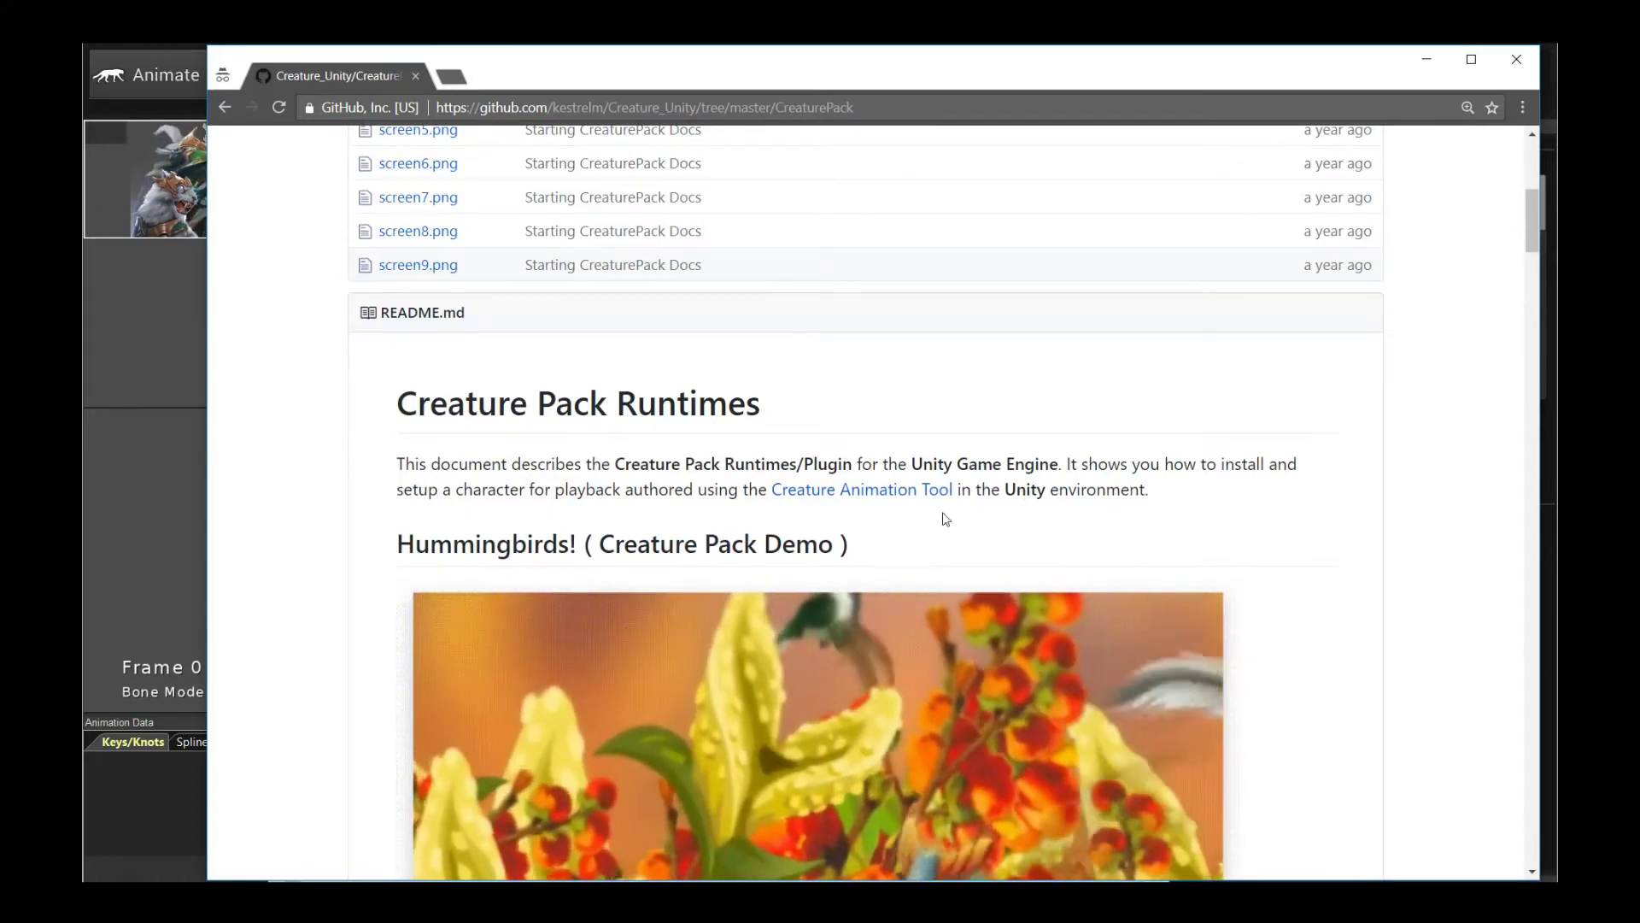
pyautogui.scroll(-1, 946, 518)
pyautogui.scroll(-12, 945, 519)
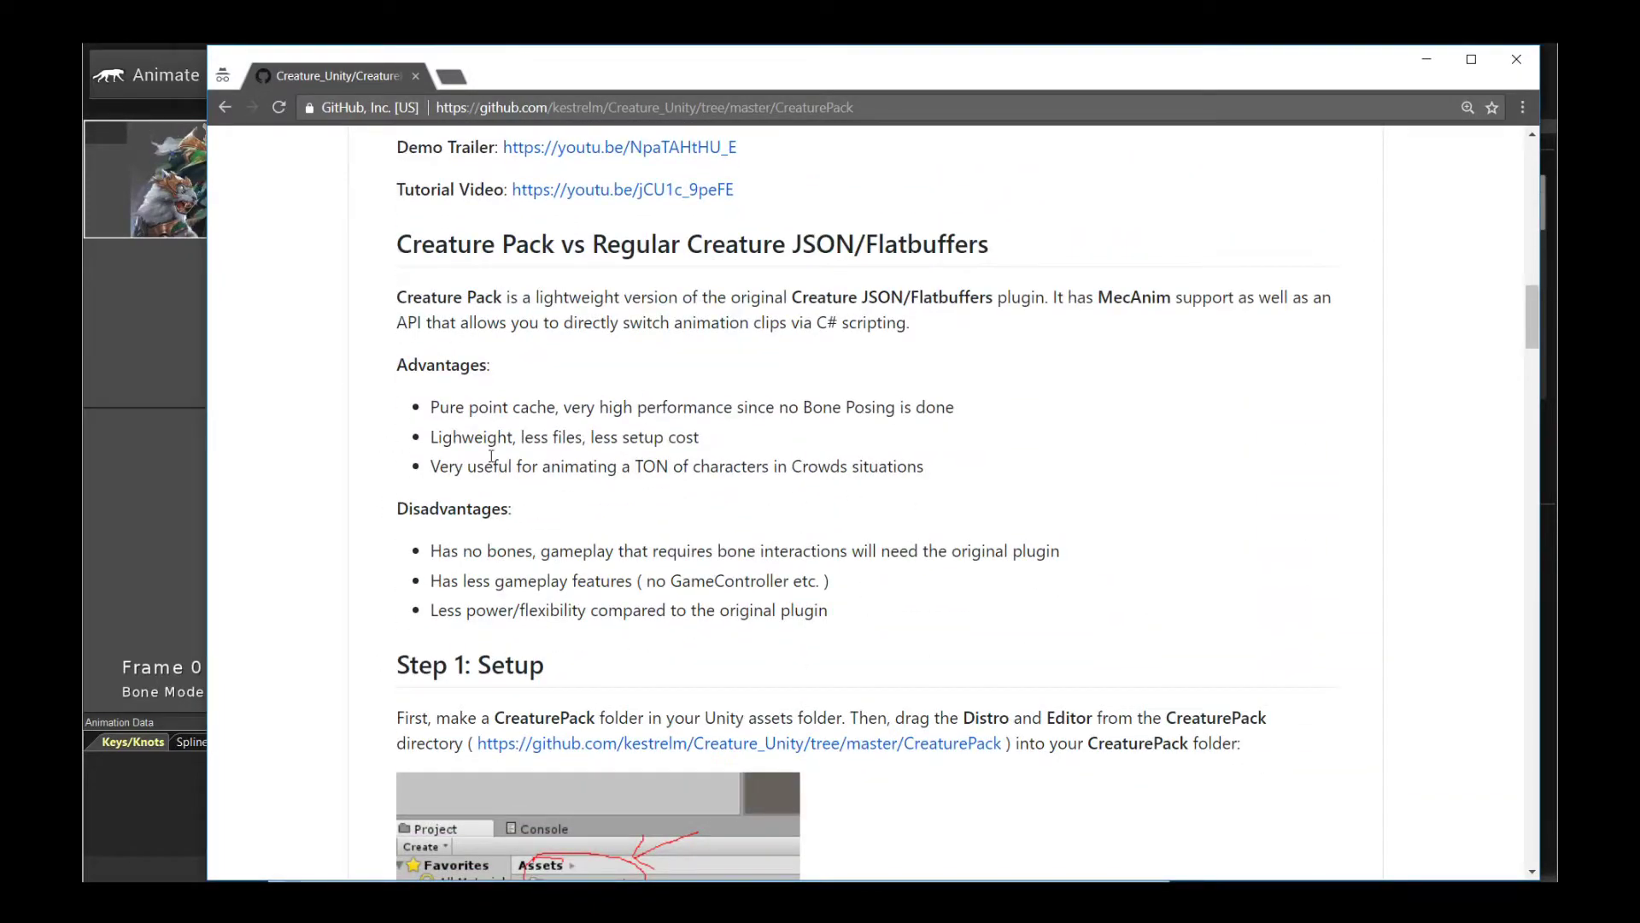
pyautogui.moveTo(548, 454); pyautogui.dragTo(732, 452)
pyautogui.click(732, 452)
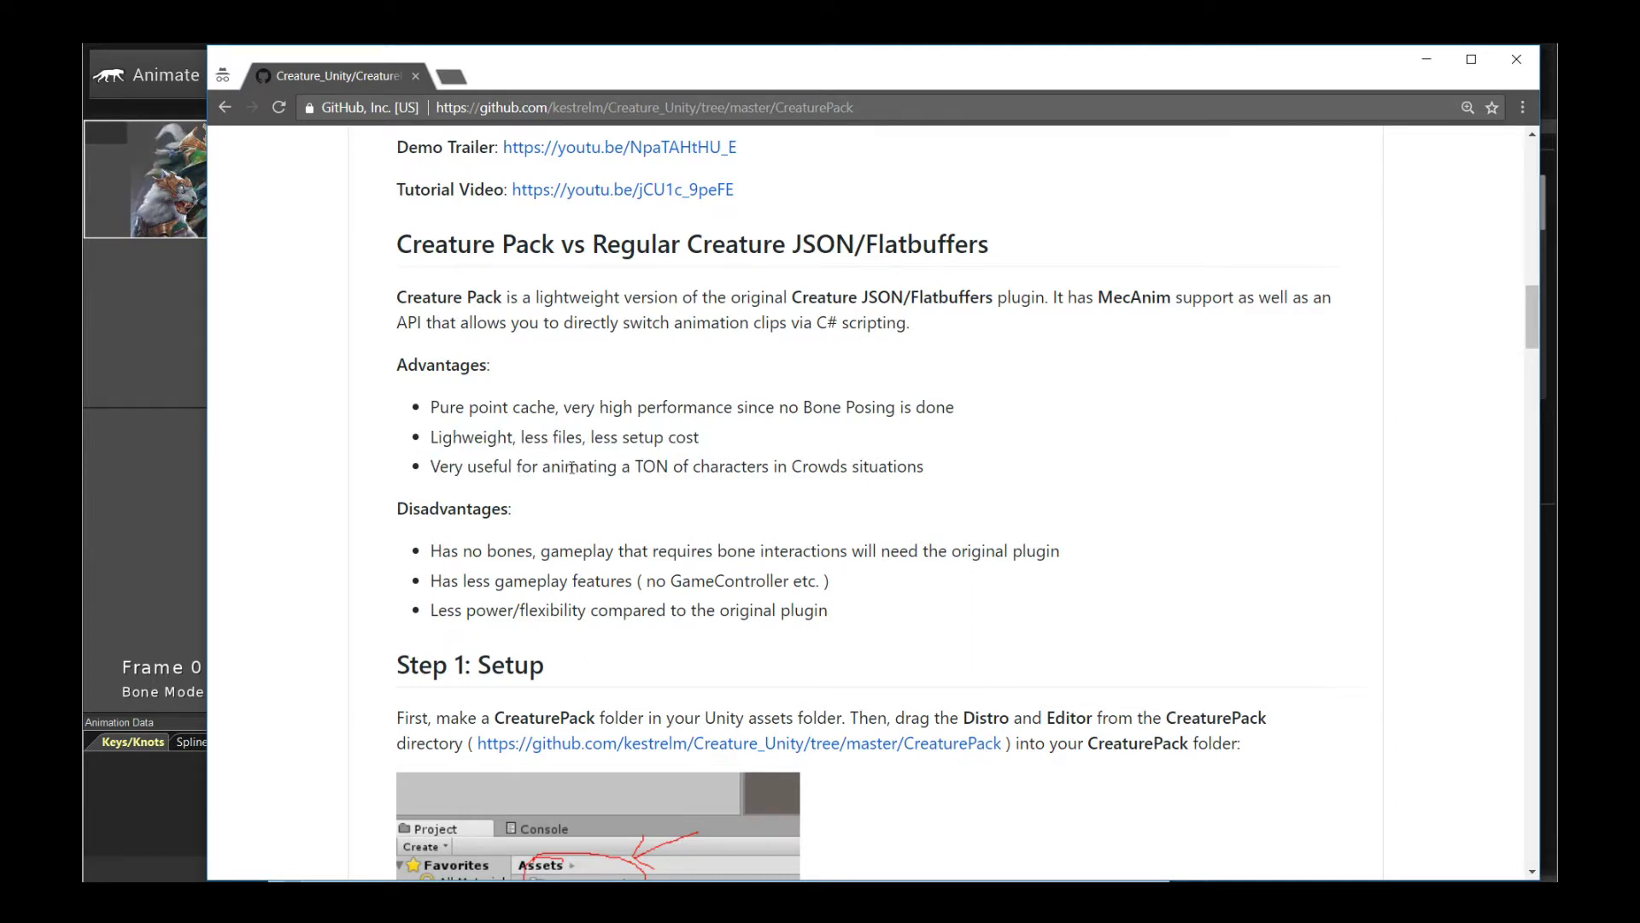
pyautogui.moveTo(516, 476); pyautogui.dragTo(897, 476)
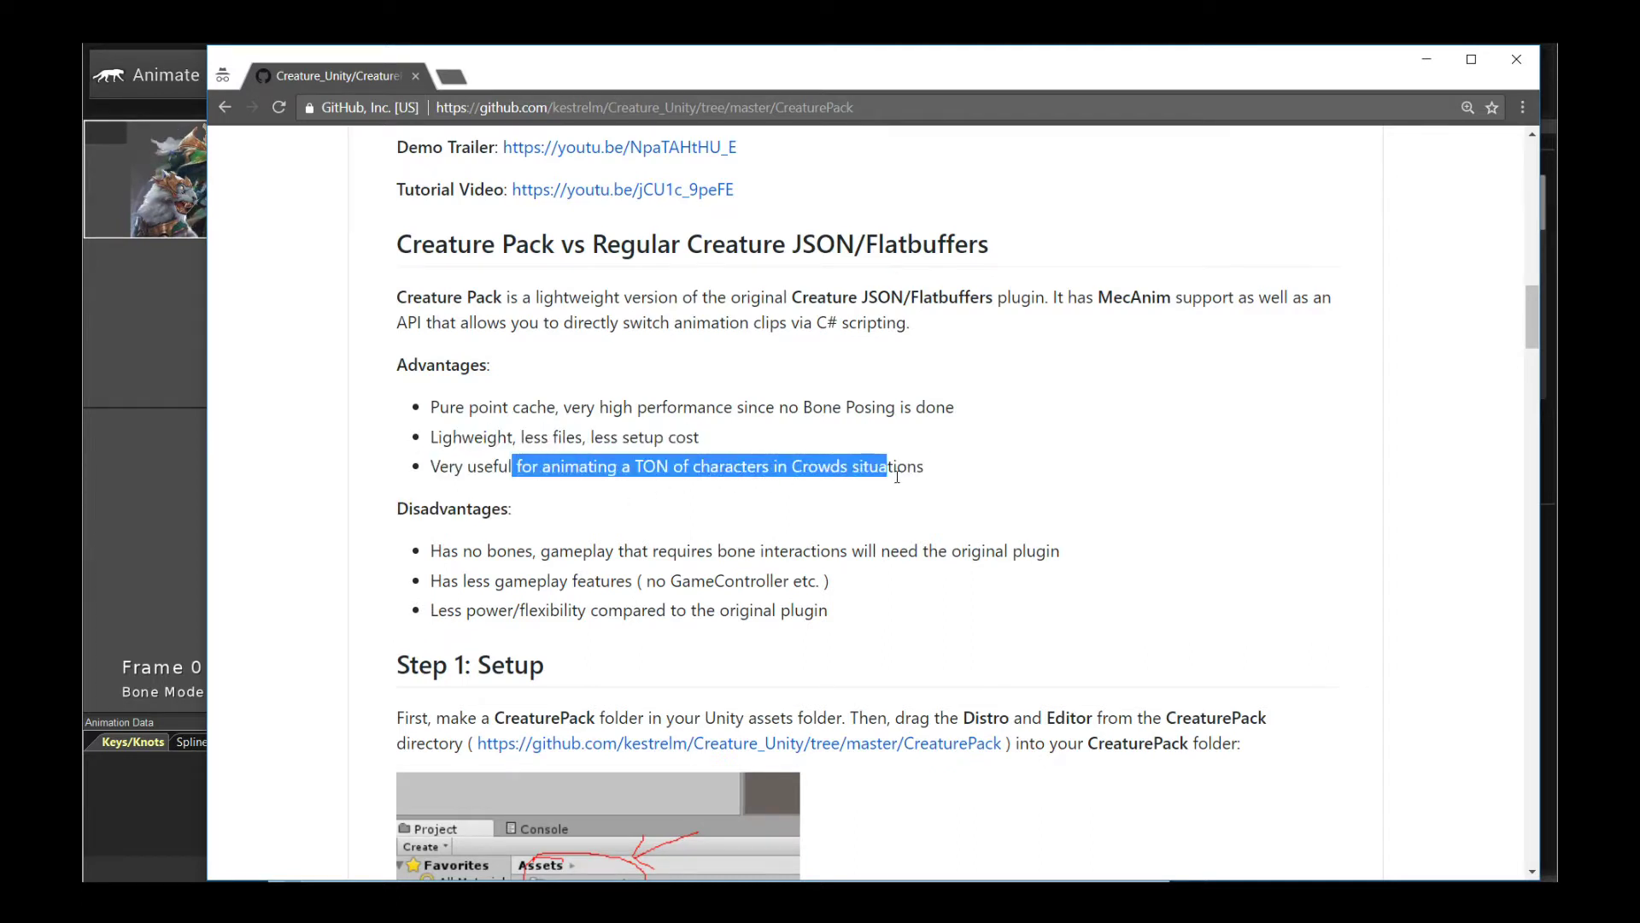
pyautogui.click(956, 484)
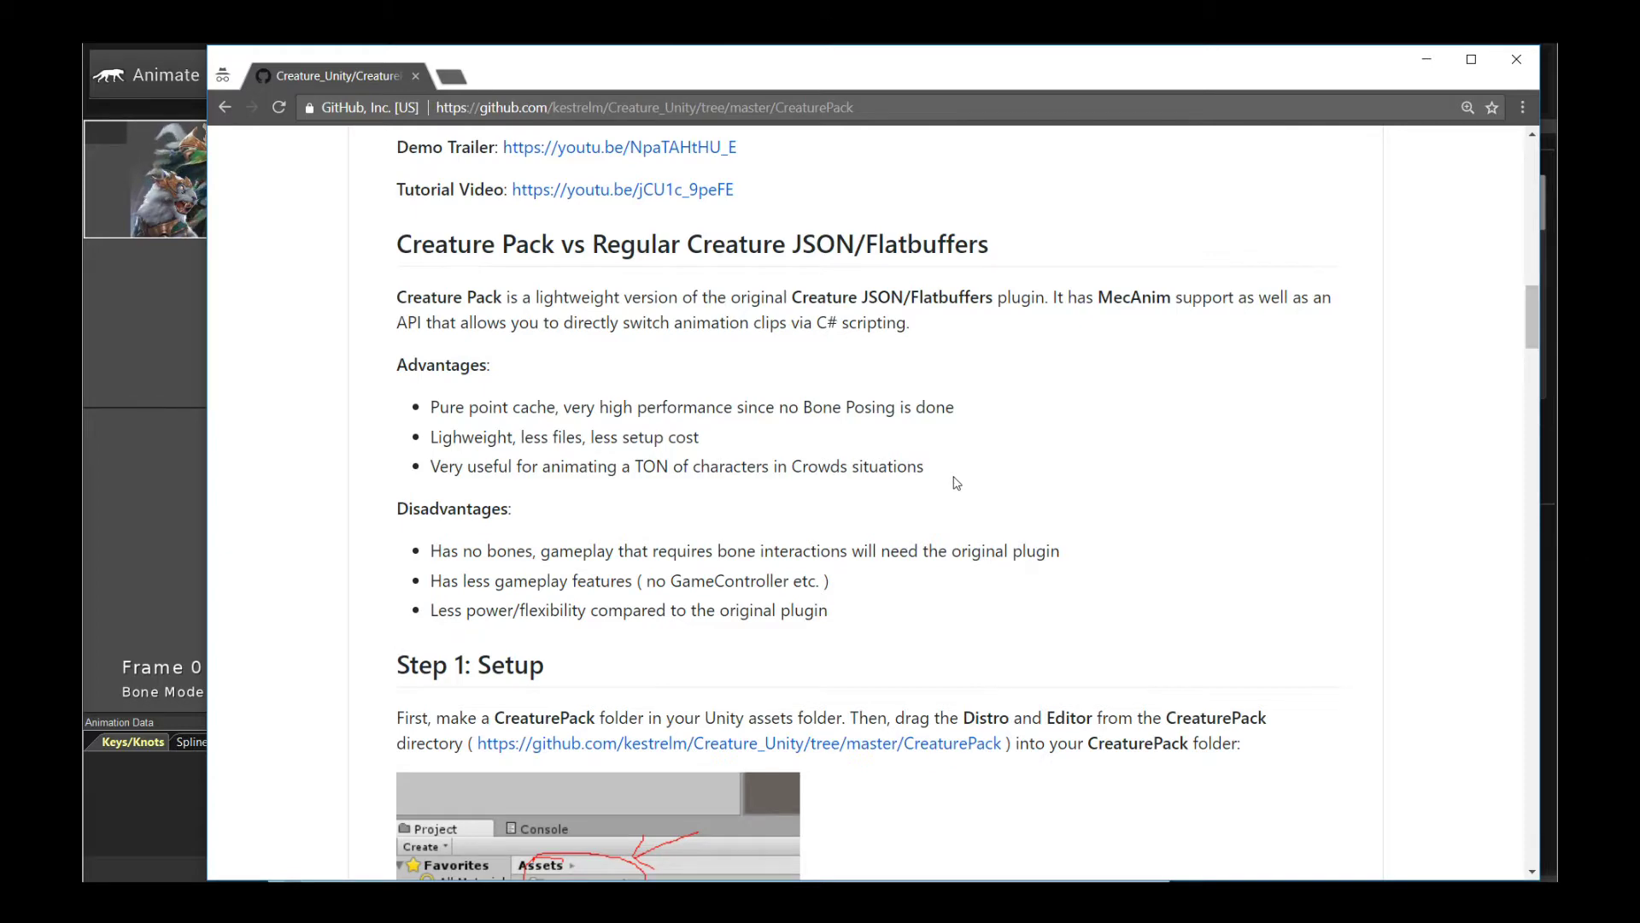
# Step: Switch back to Creature, open the Game Engines export, and move the Export Options and Character Animation windows fully into view
pyautogui.hotkey('alt', 'Tab')
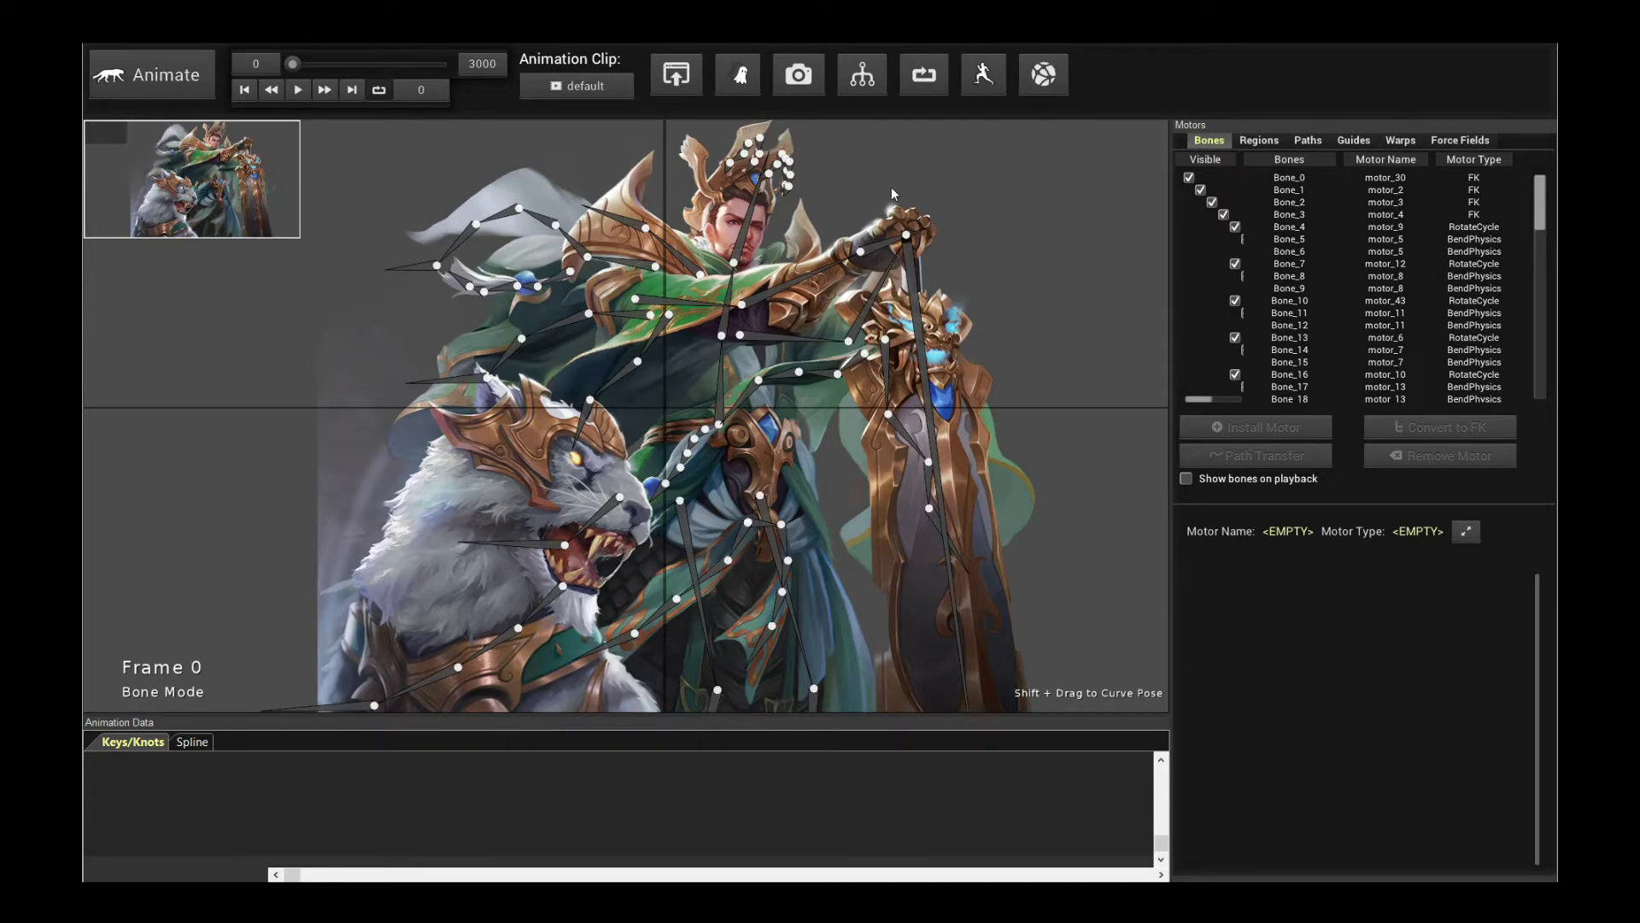
pyautogui.click(687, 85)
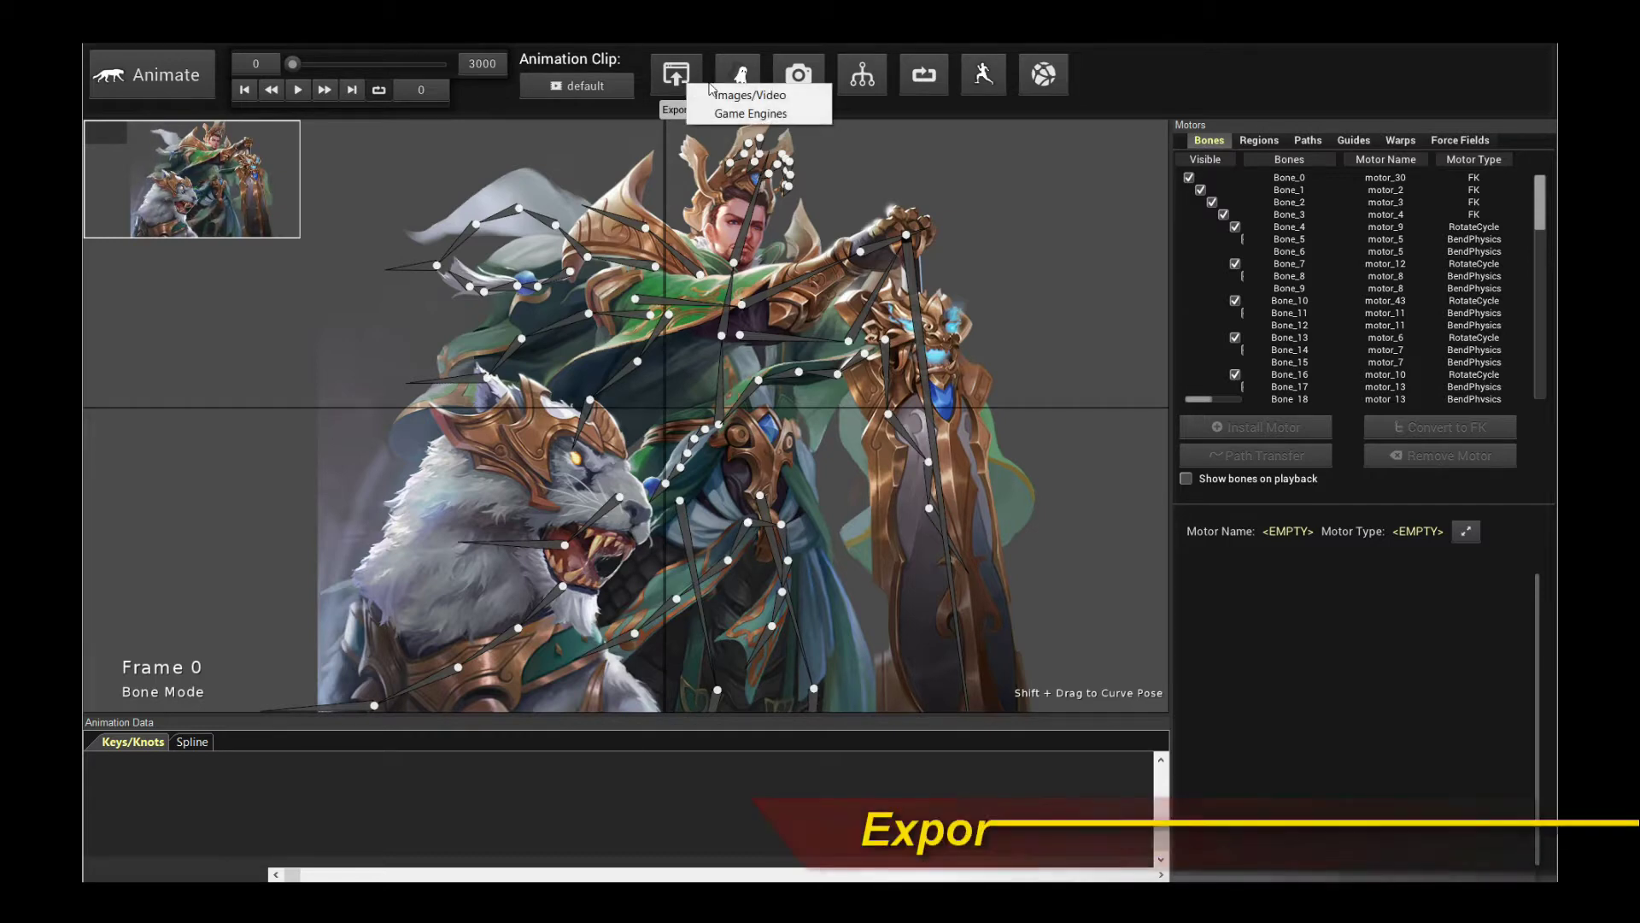
pyautogui.click(740, 113)
pyautogui.click(1271, 130)
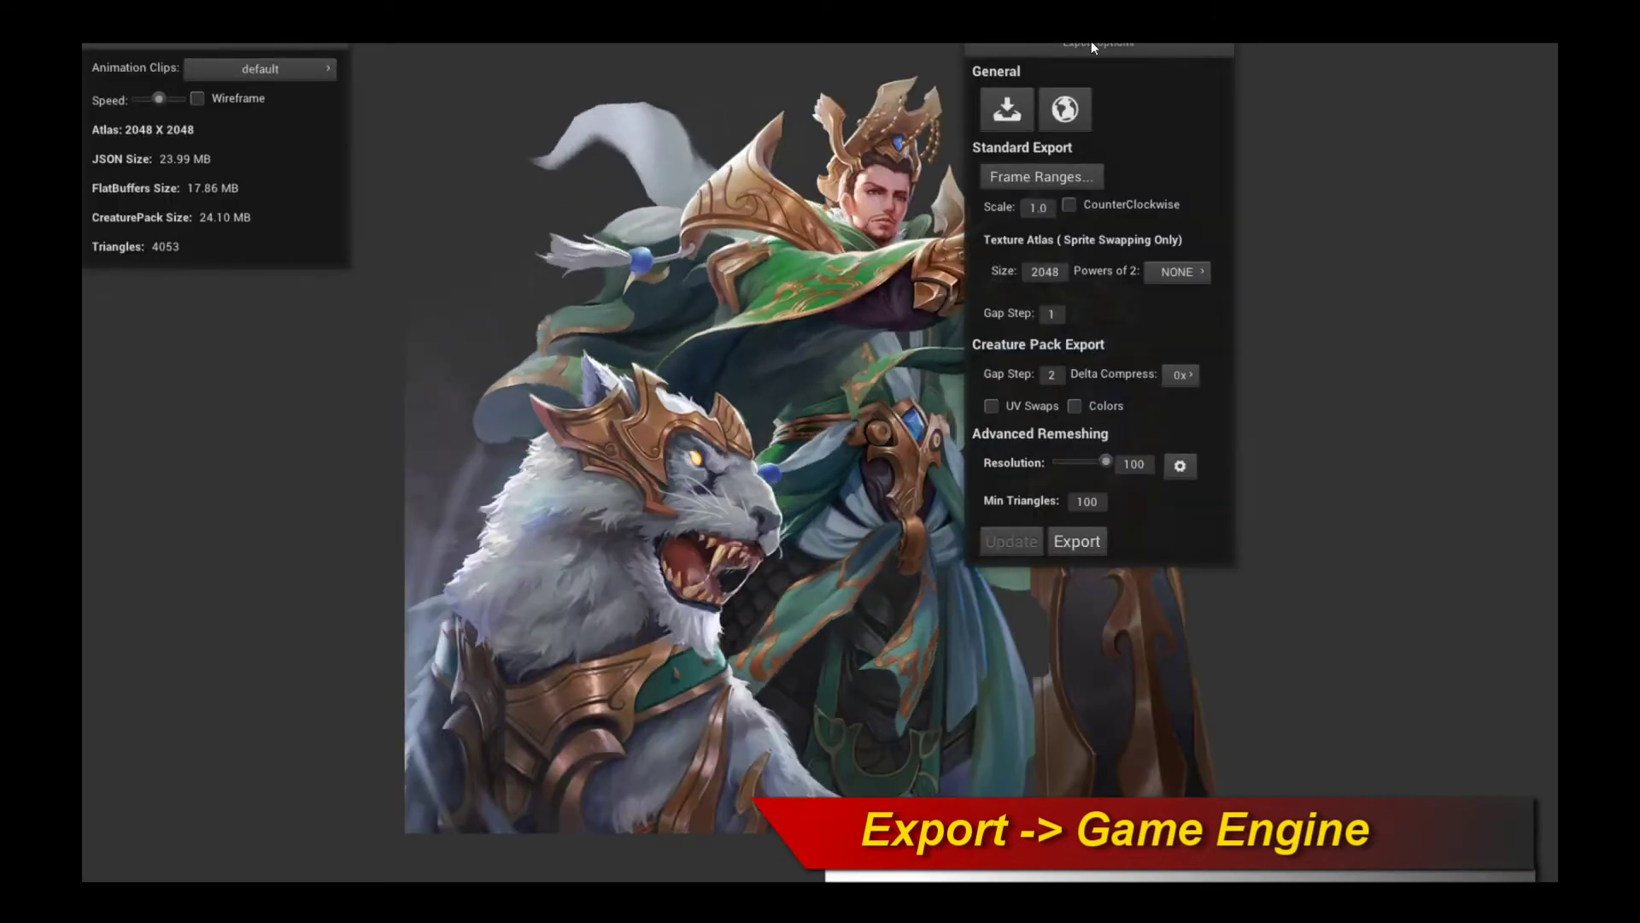
pyautogui.moveTo(1090, 42); pyautogui.dragTo(1254, 147)
pyautogui.moveTo(166, 45); pyautogui.dragTo(301, 172)
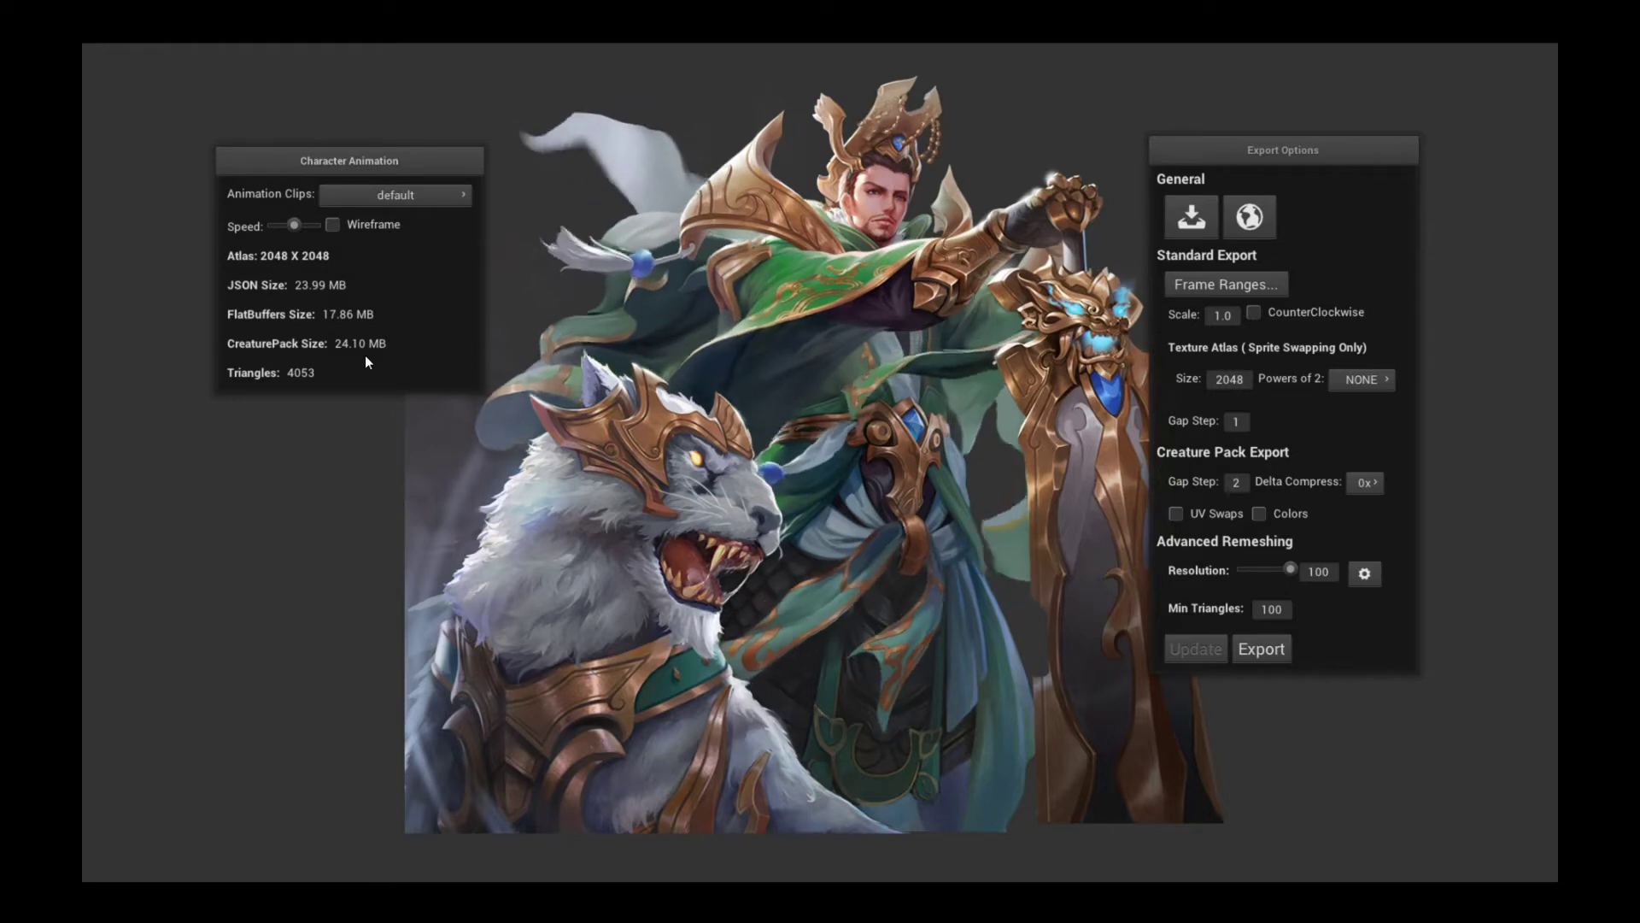
# Step: Toggle the wireframe display on and off to inspect the character's mesh density
pyautogui.click(336, 229)
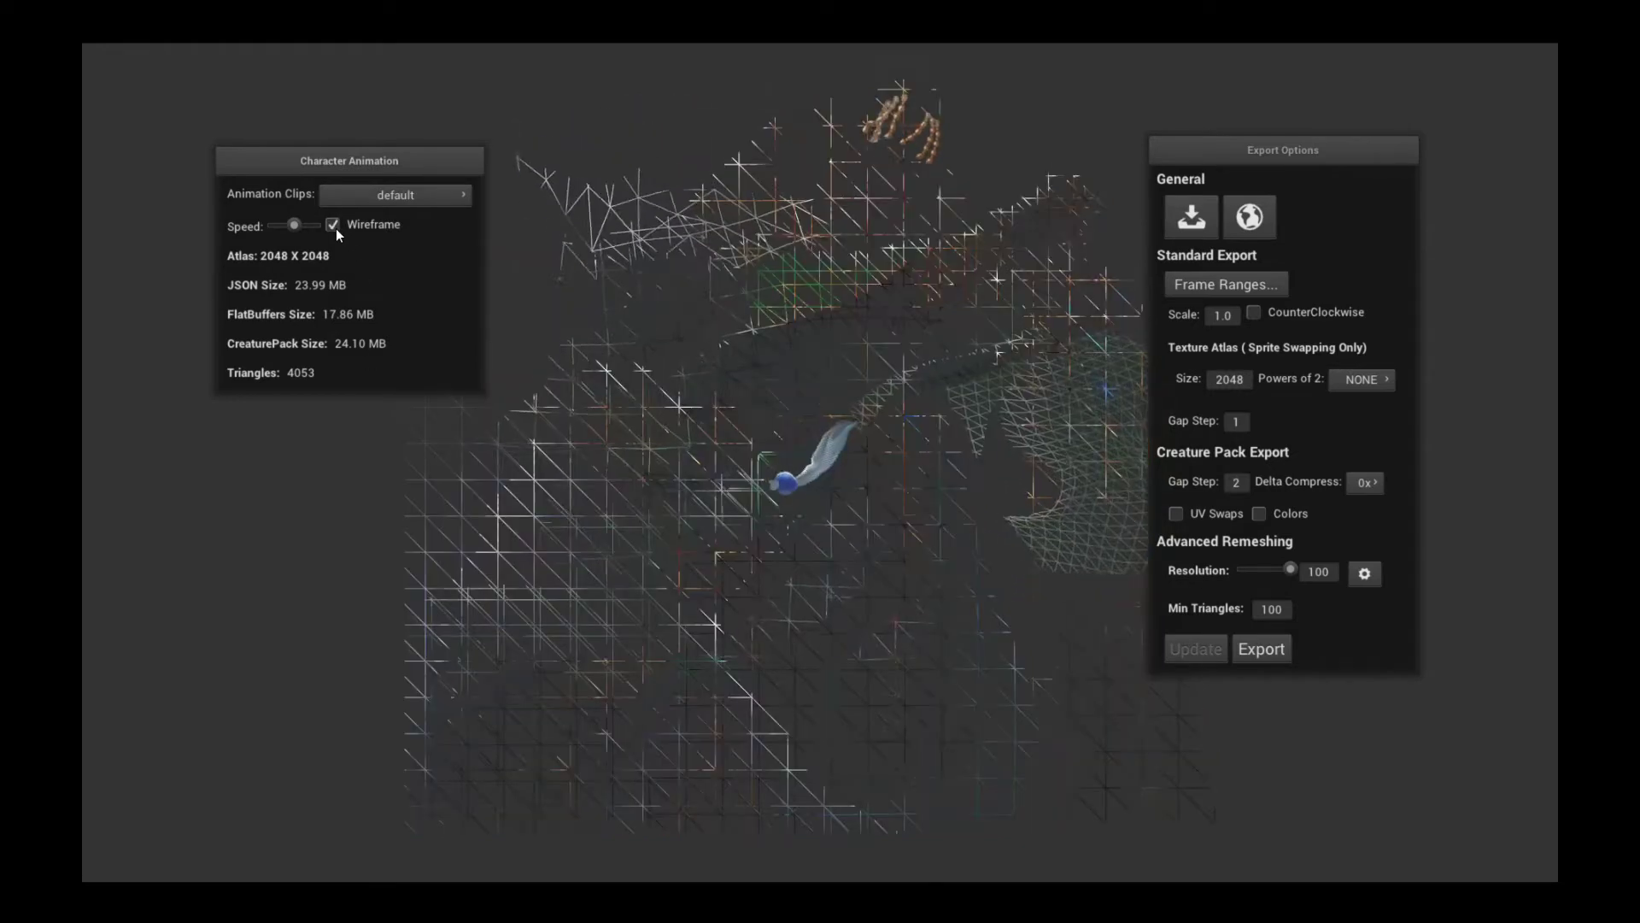
pyautogui.click(332, 225)
pyautogui.click(332, 225)
pyautogui.click(333, 225)
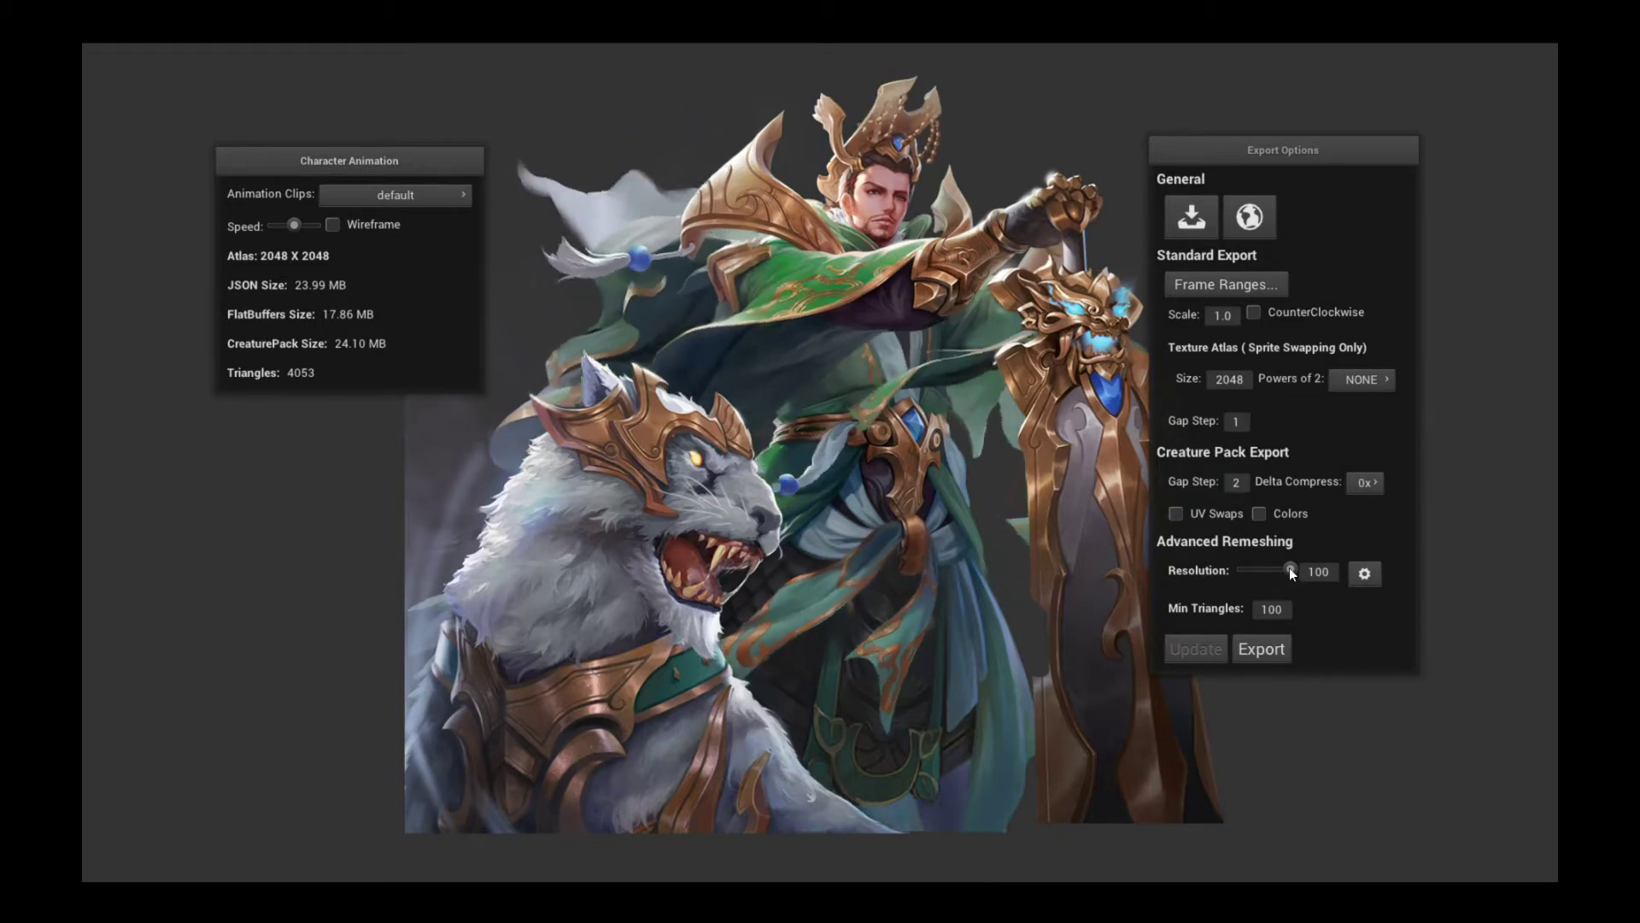
# Step: Try Advanced Remeshing resolutions of 44, 35 and 94, updating the mesh for each value
pyautogui.moveTo(1287, 567); pyautogui.dragTo(1264, 569)
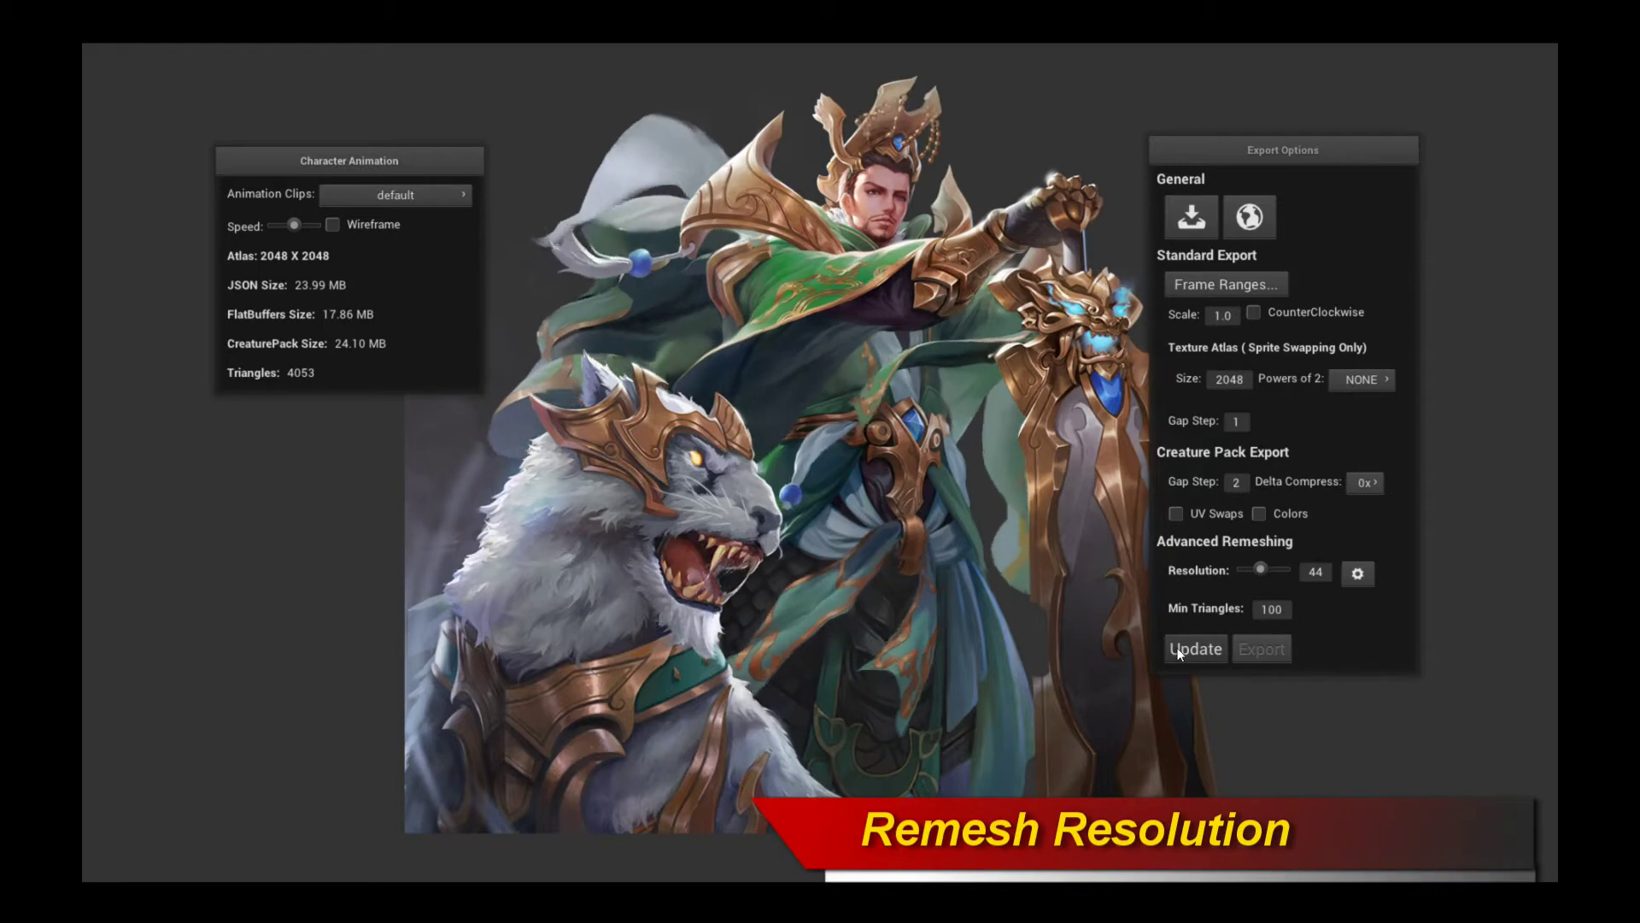
pyautogui.click(1179, 650)
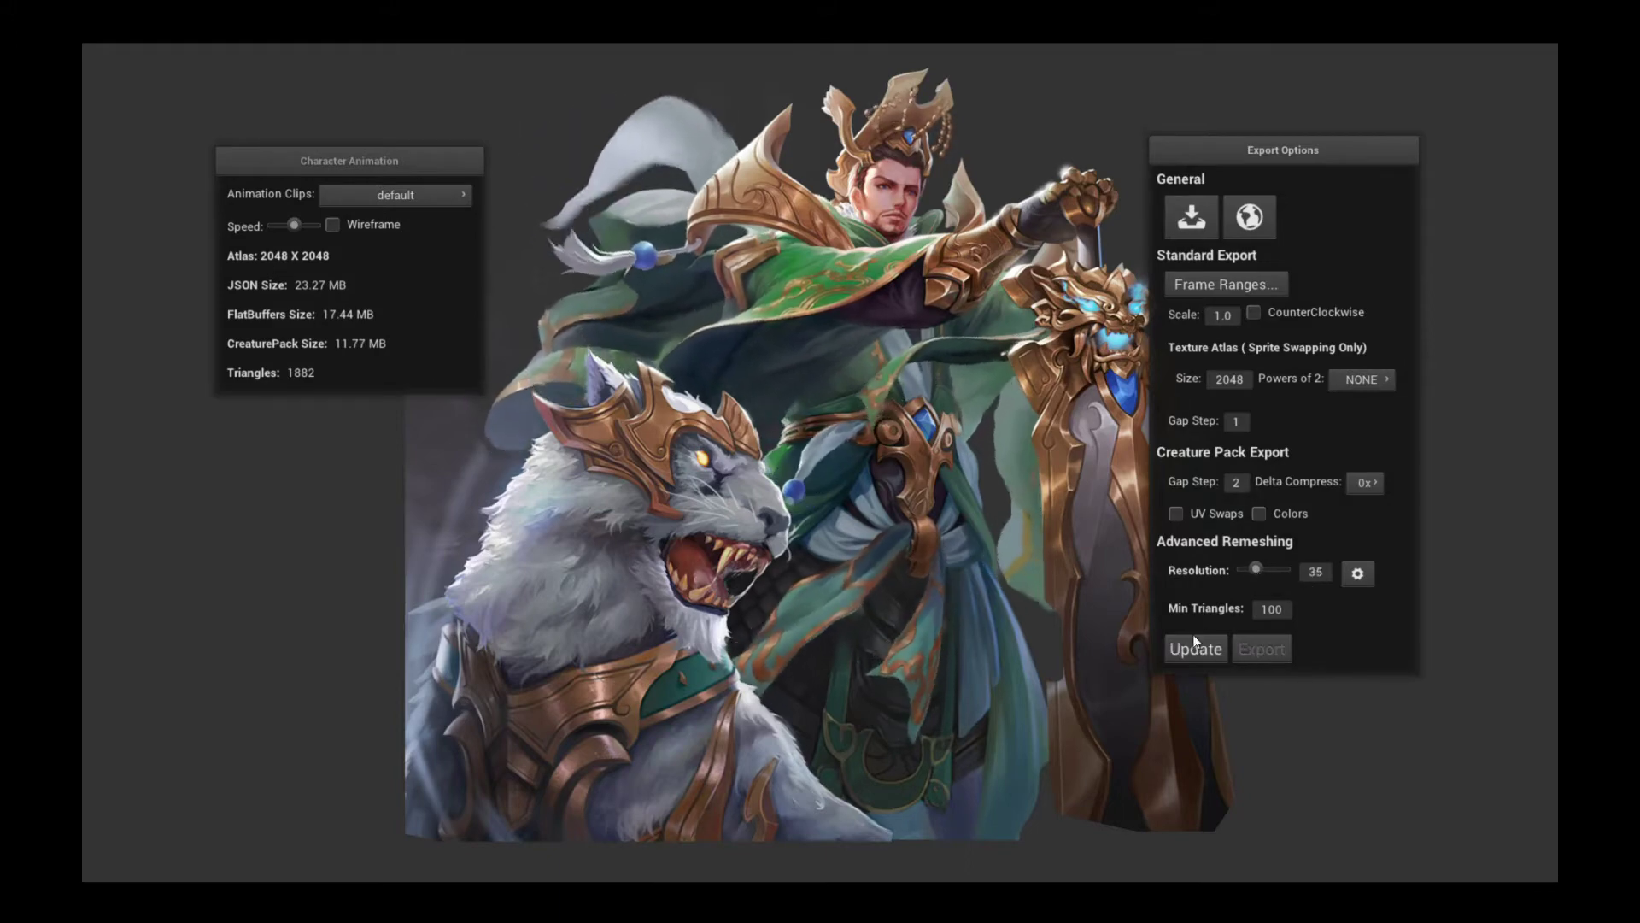
pyautogui.click(1194, 647)
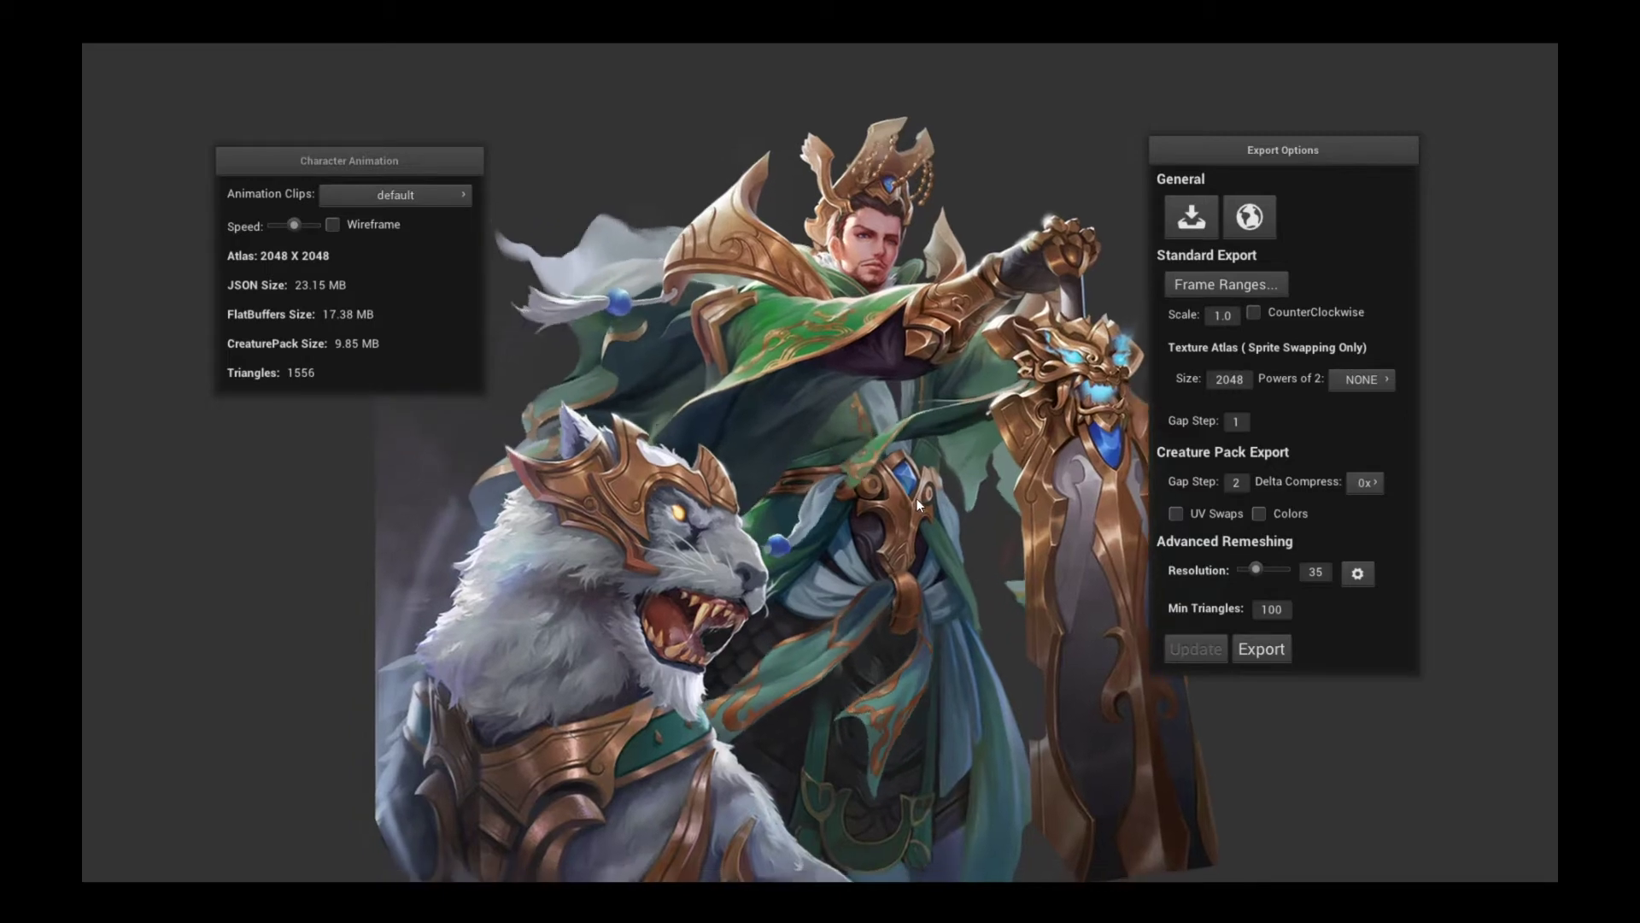
pyautogui.moveTo(1287, 567); pyautogui.dragTo(1259, 570)
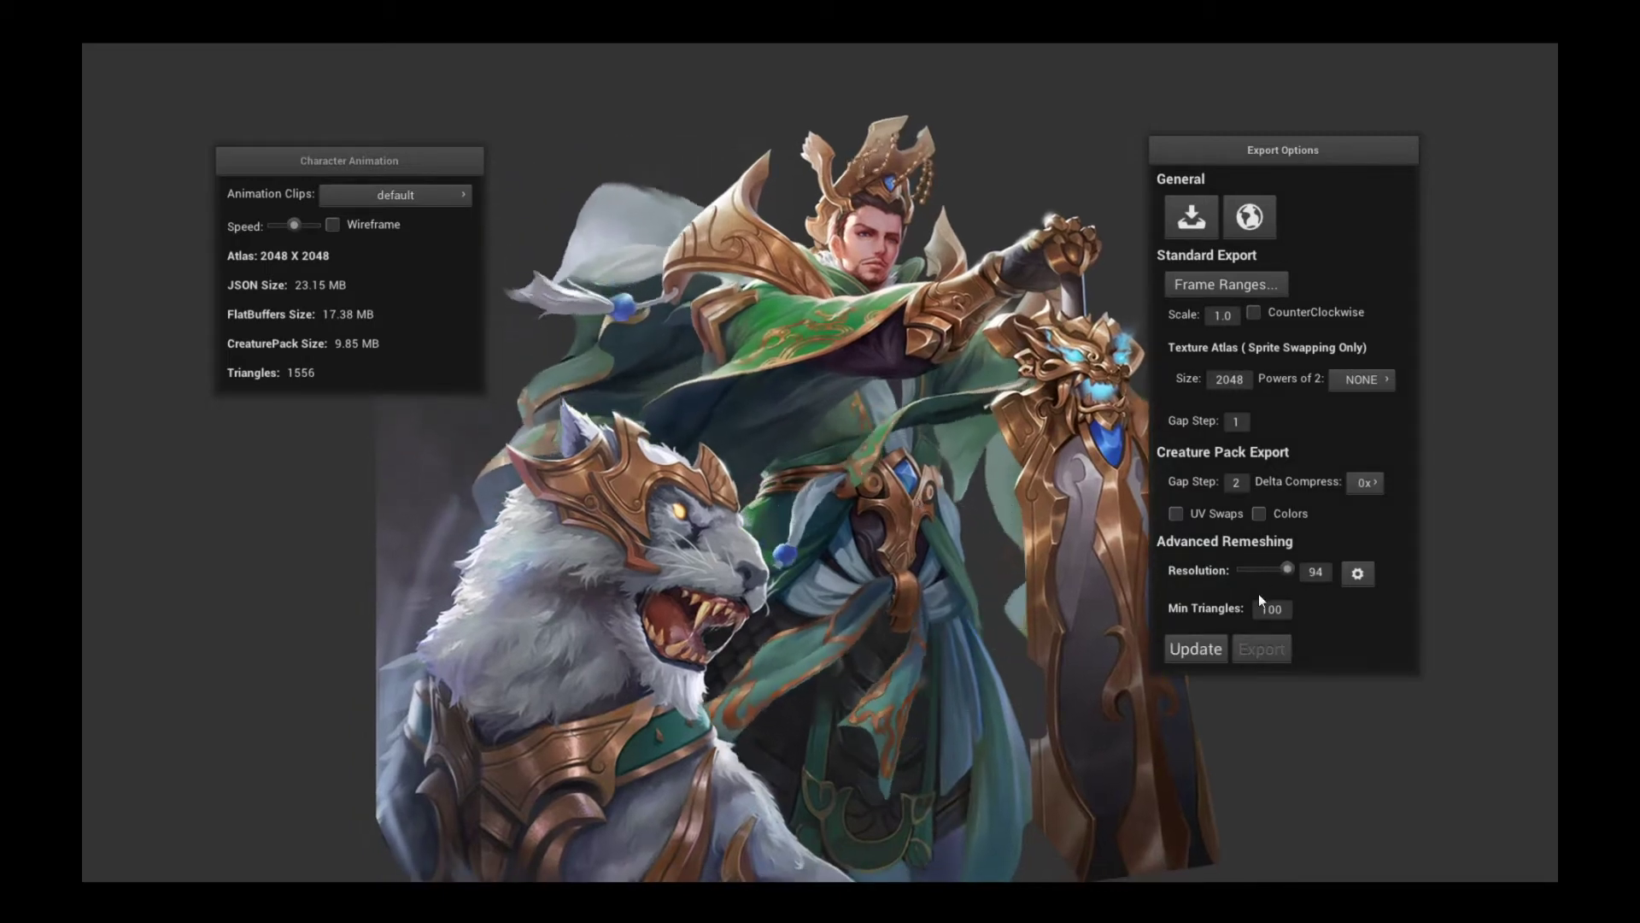
pyautogui.click(1196, 649)
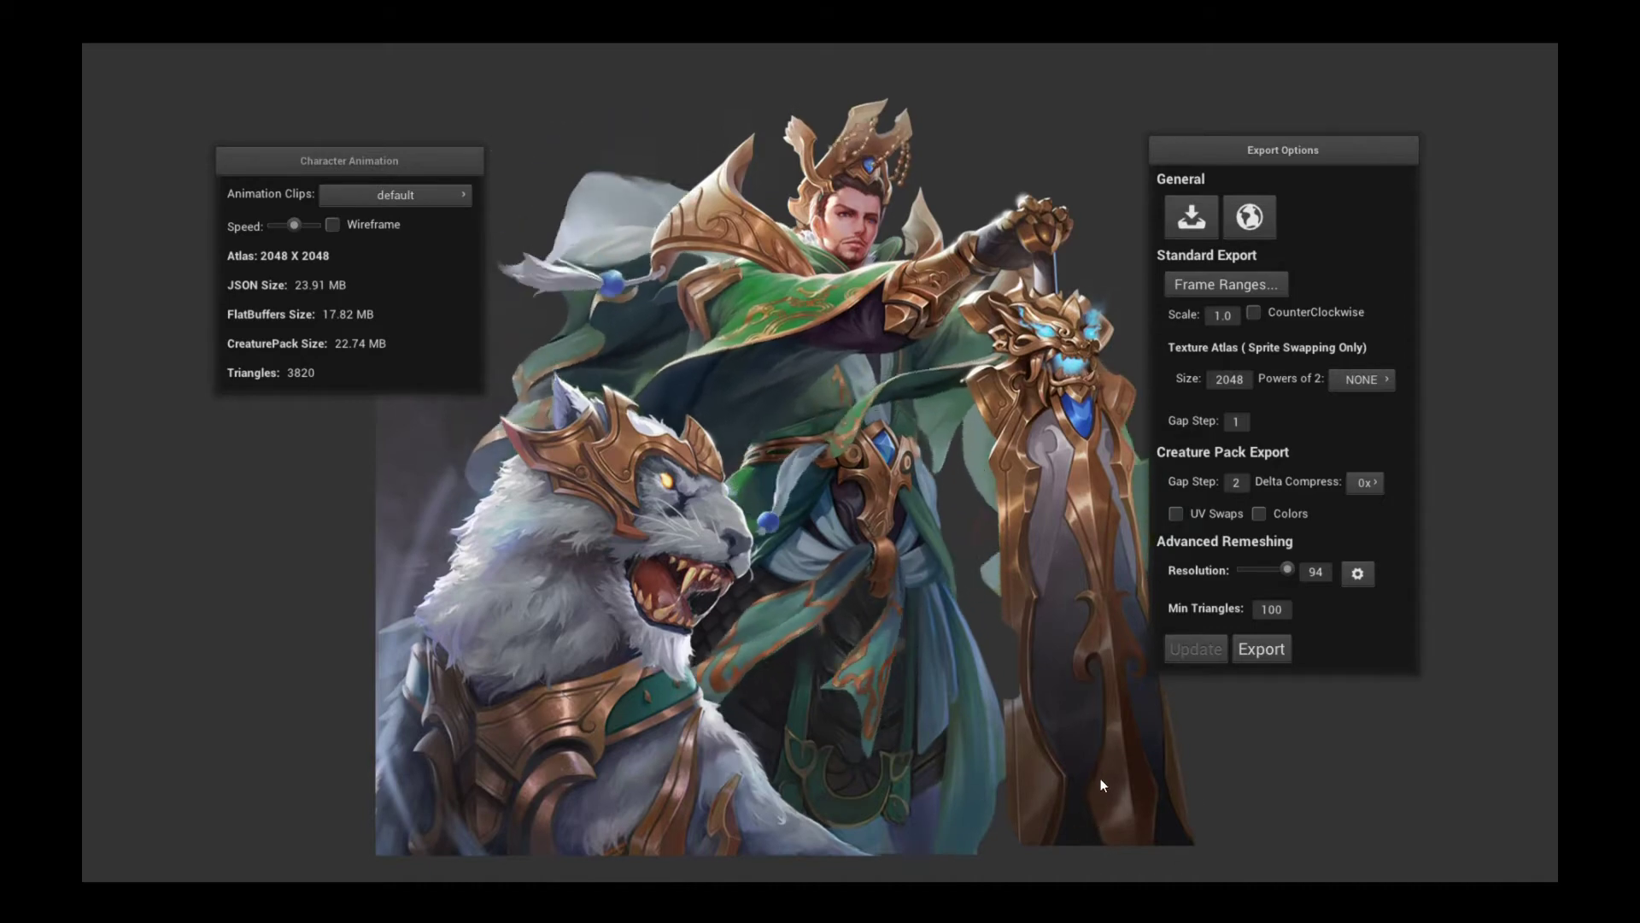
# Step: Set the Advanced Remeshing resolution to 50 and update the mesh
pyautogui.moveTo(1287, 568); pyautogui.dragTo(1264, 566)
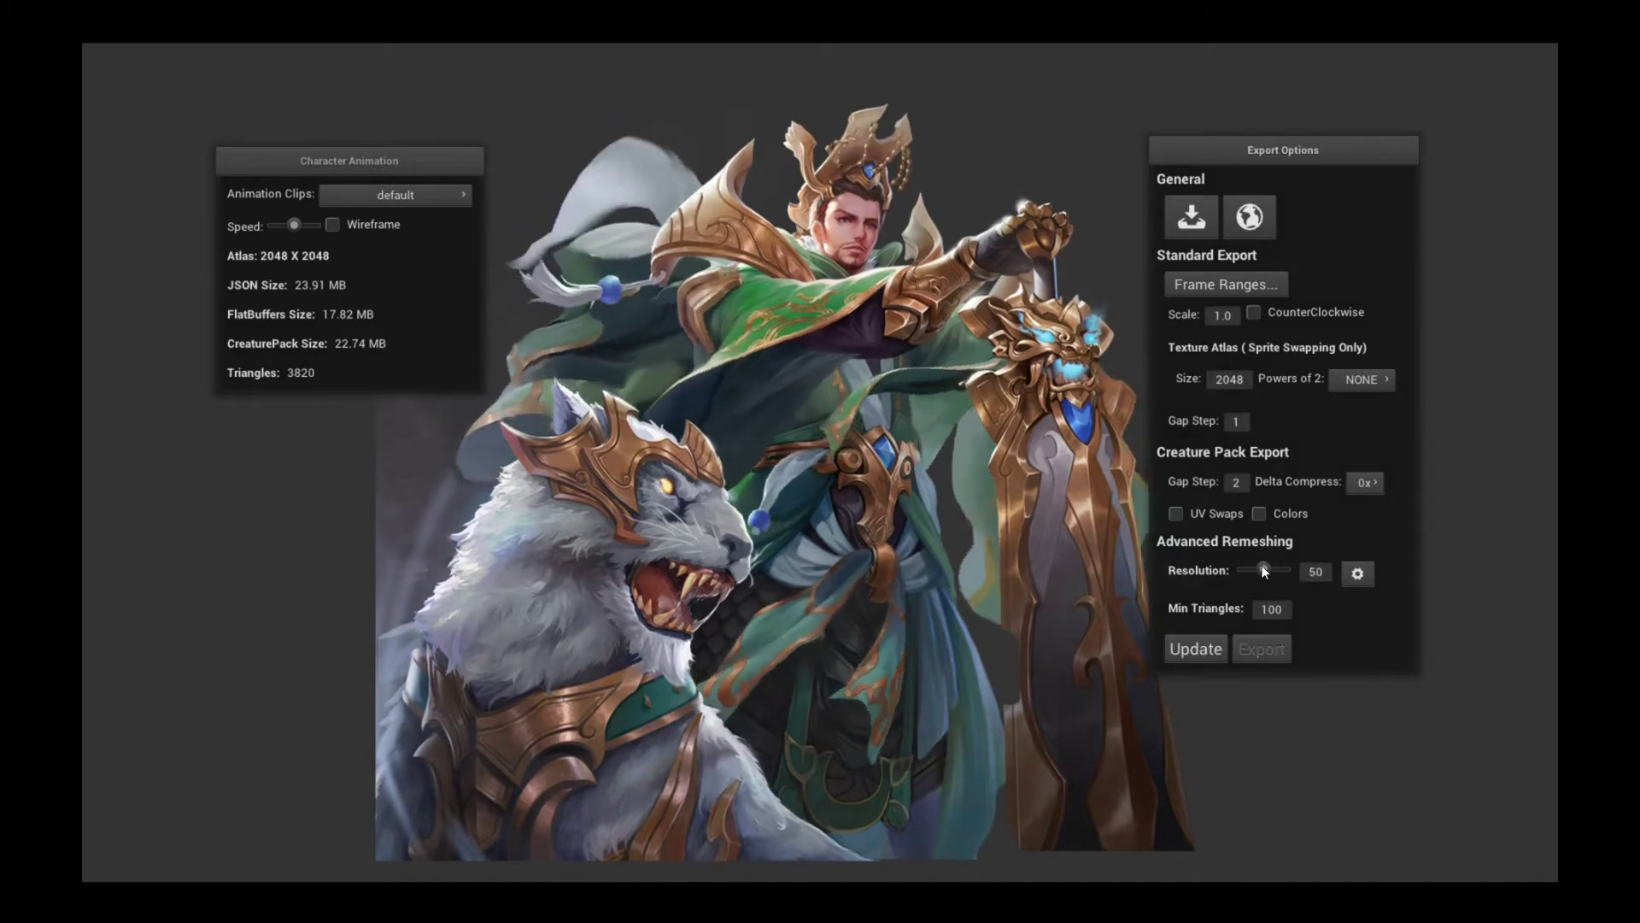
pyautogui.click(1215, 653)
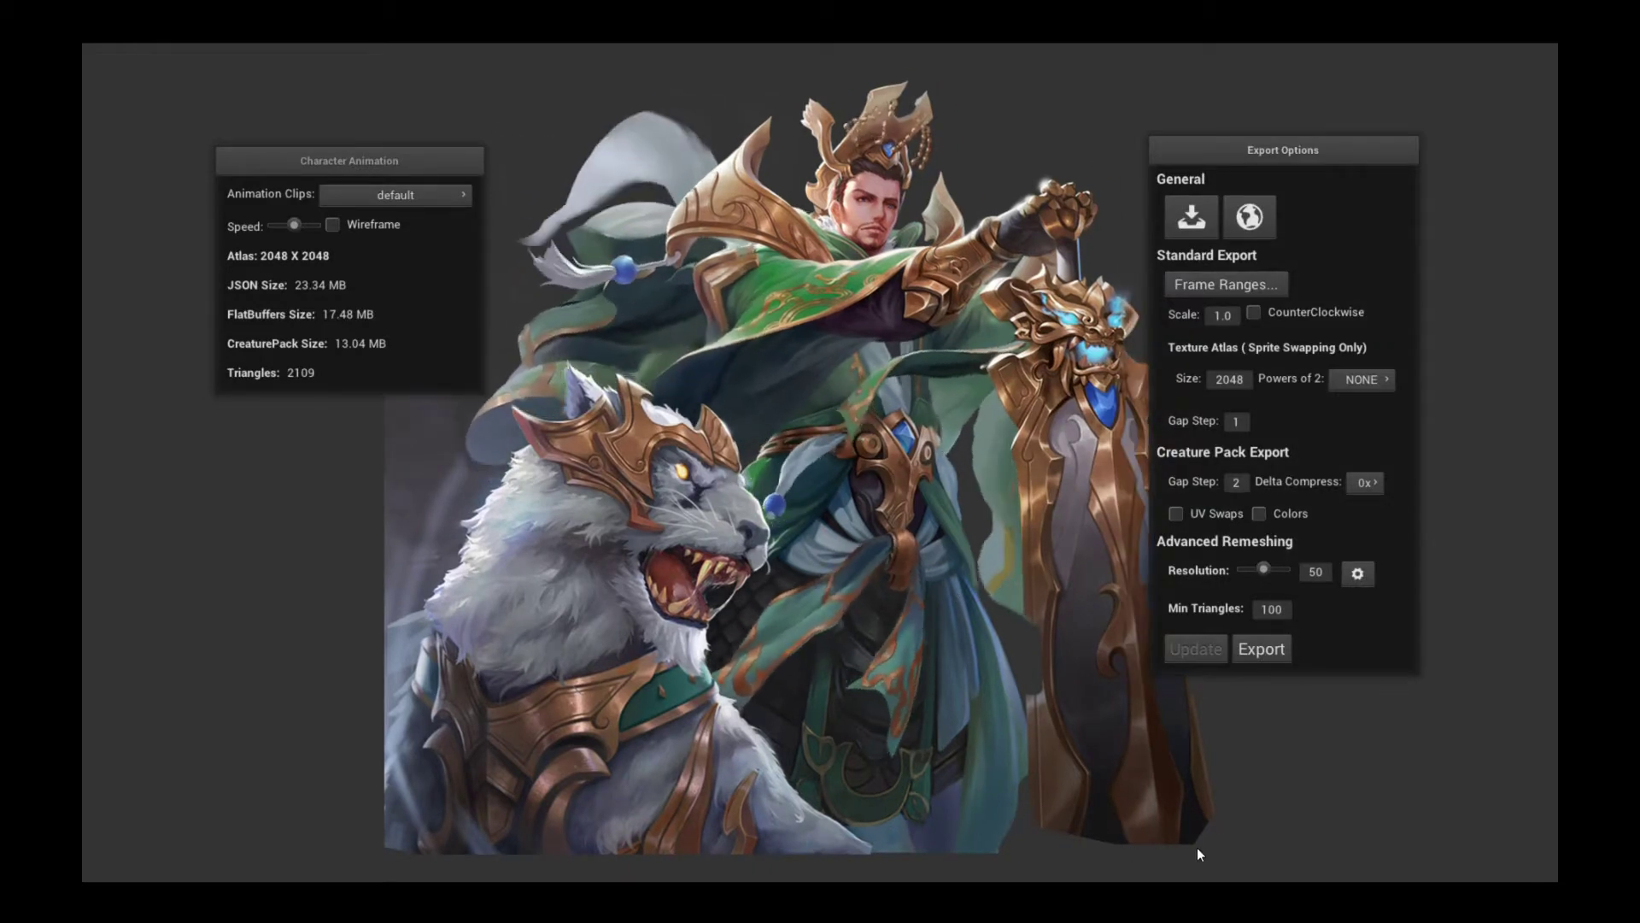
# Step: Override the remeshing resolution of the jian region with 80 and close the region overrides
pyautogui.click(1359, 573)
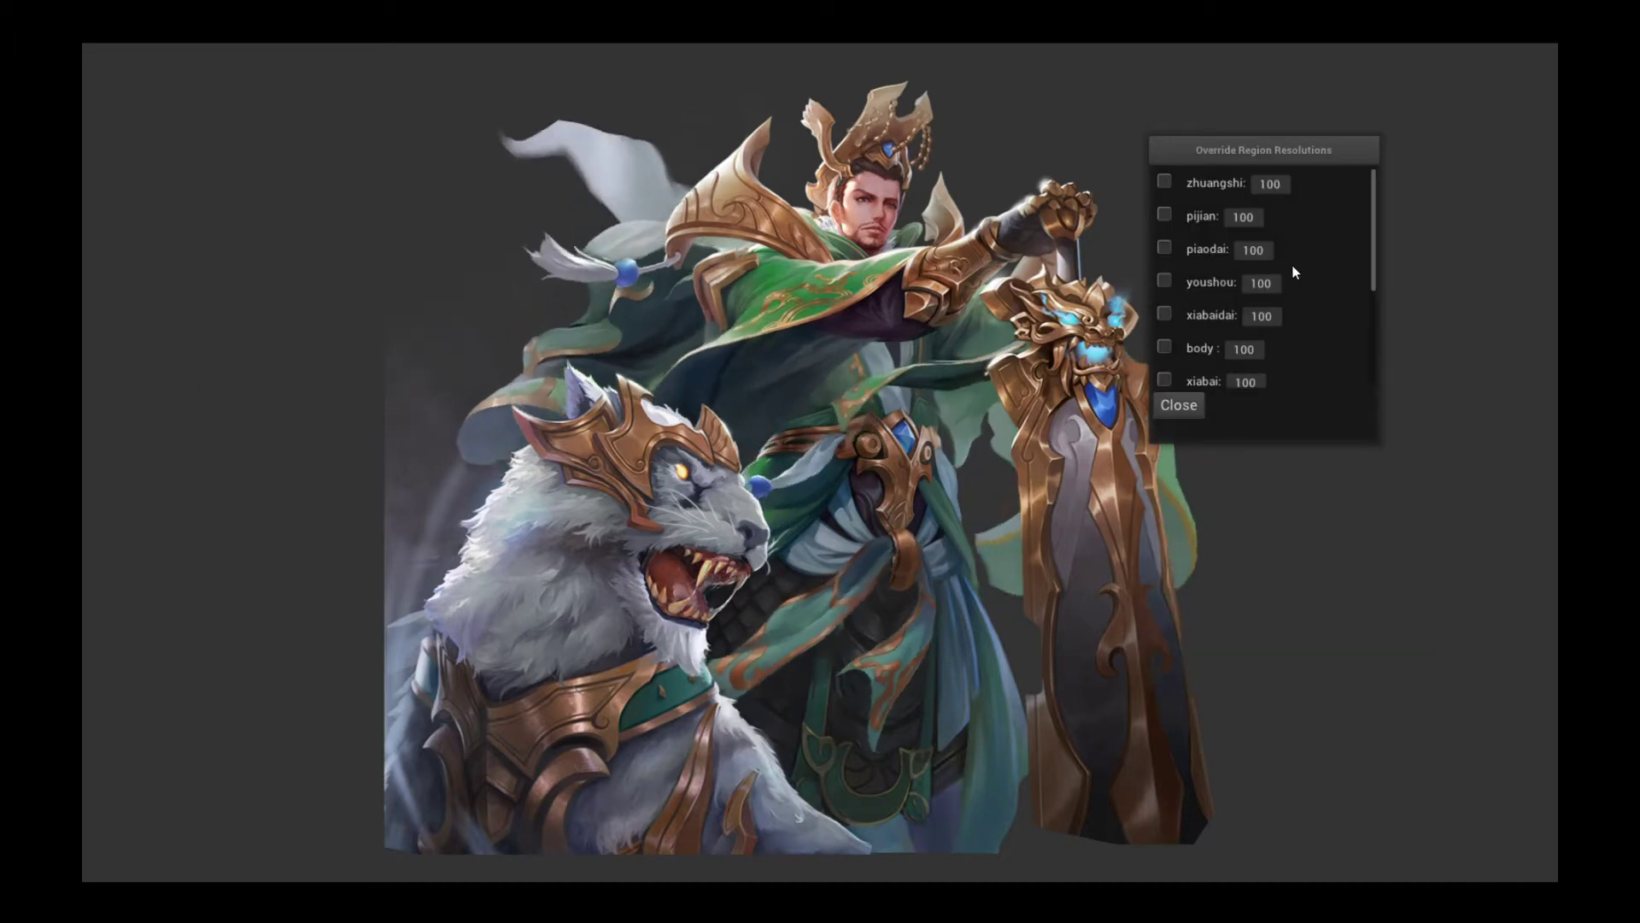
pyautogui.scroll(-5, 1287, 258)
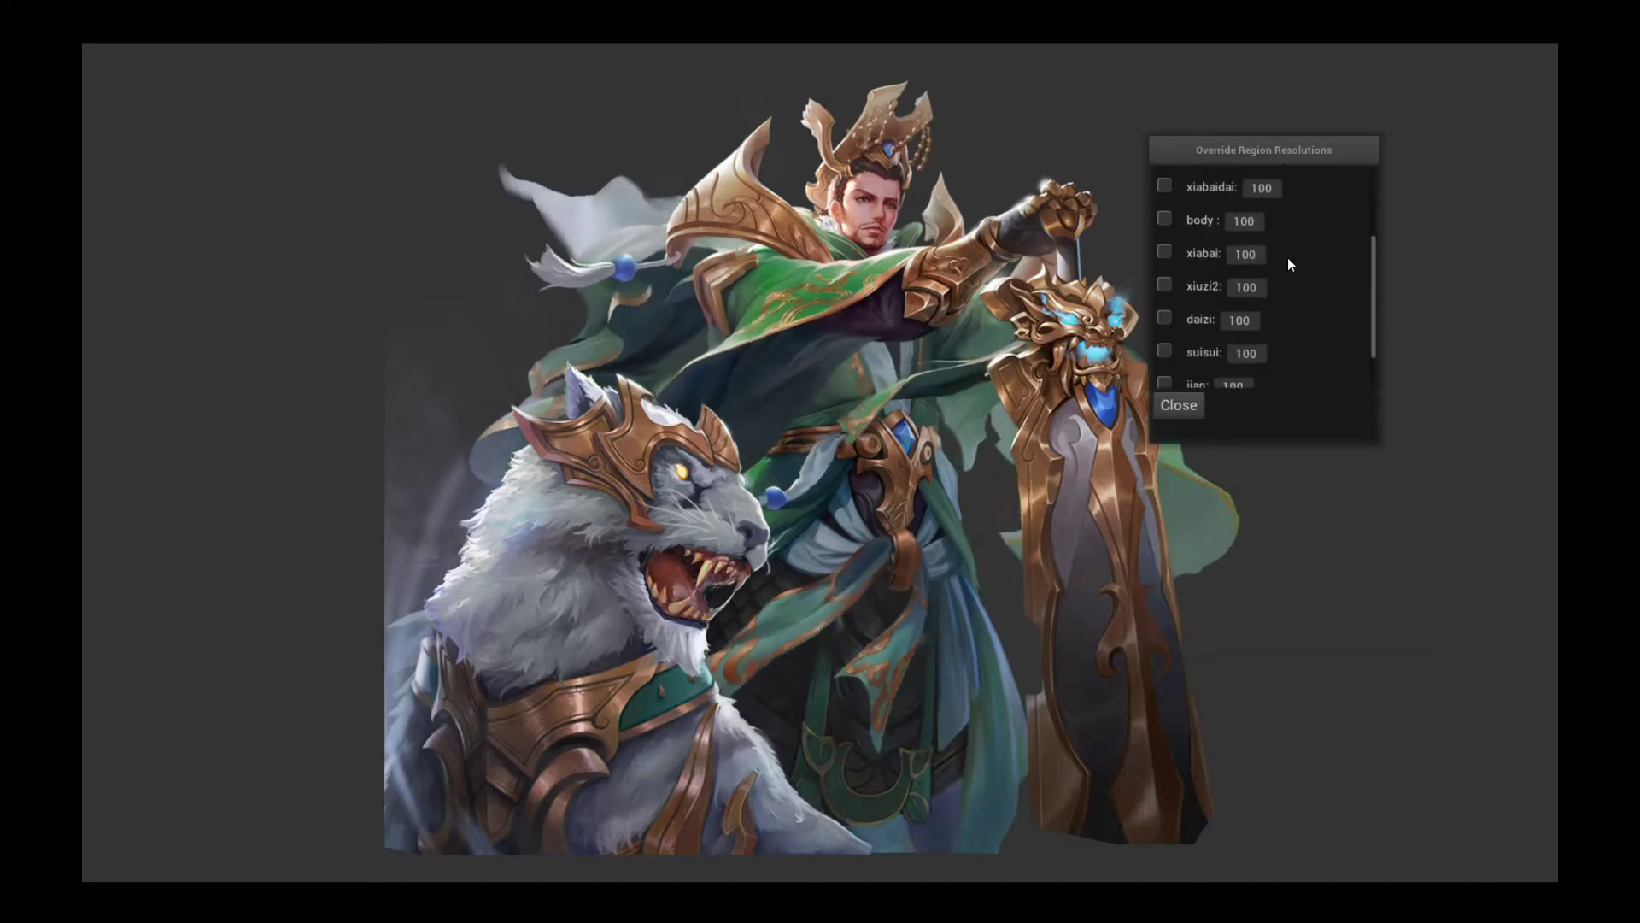
pyautogui.click(1165, 358)
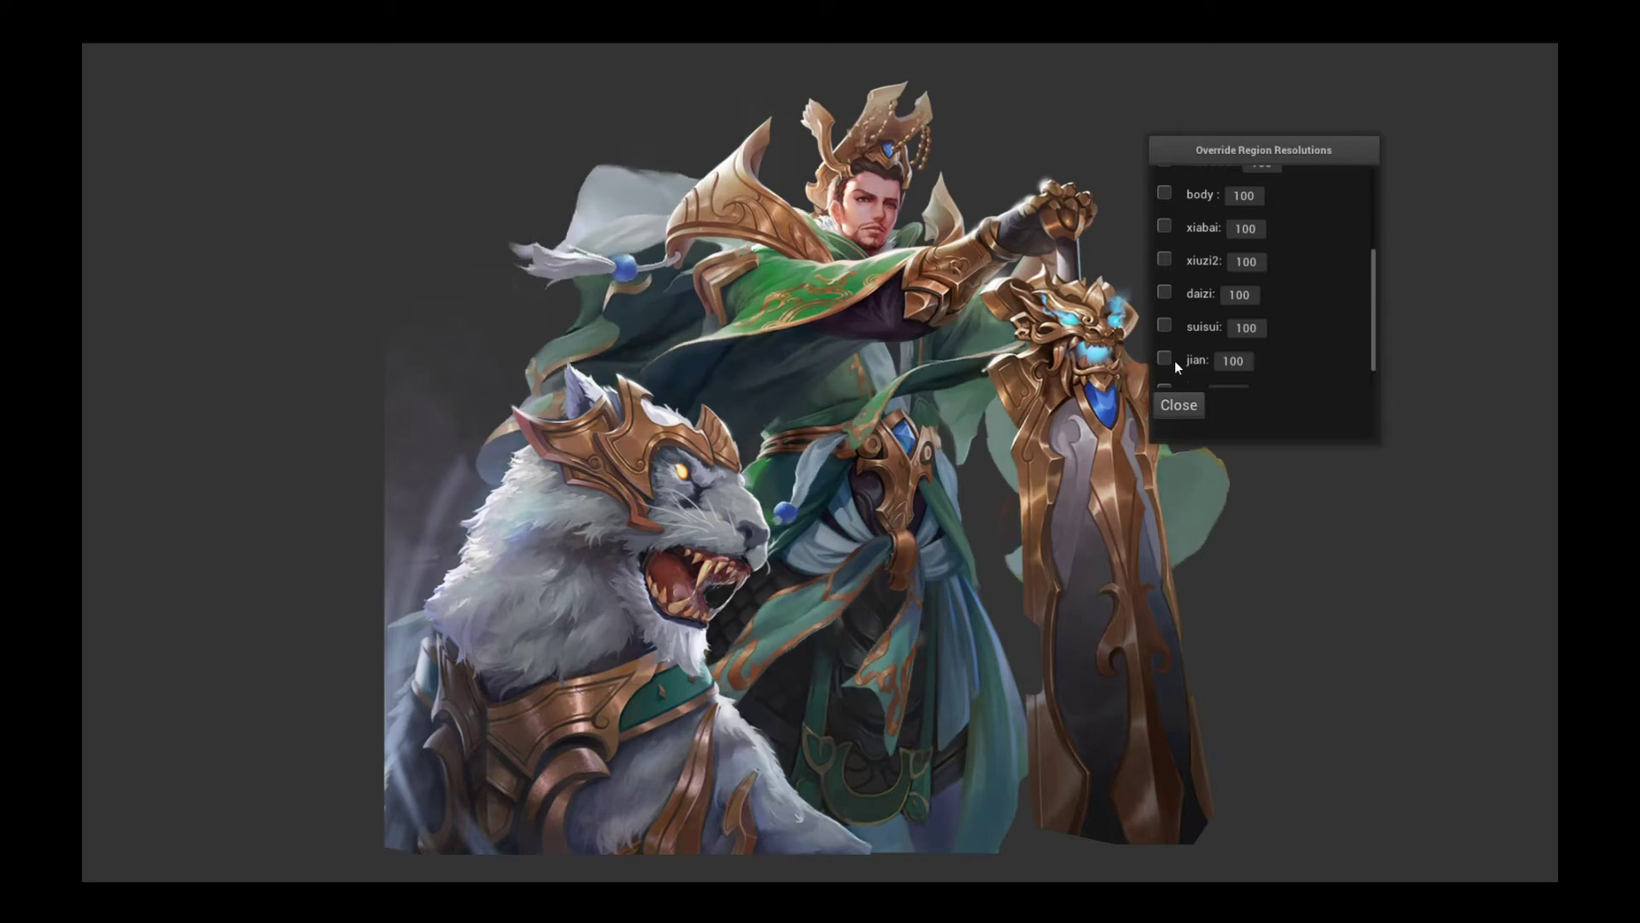
pyautogui.doubleClick(1245, 358)
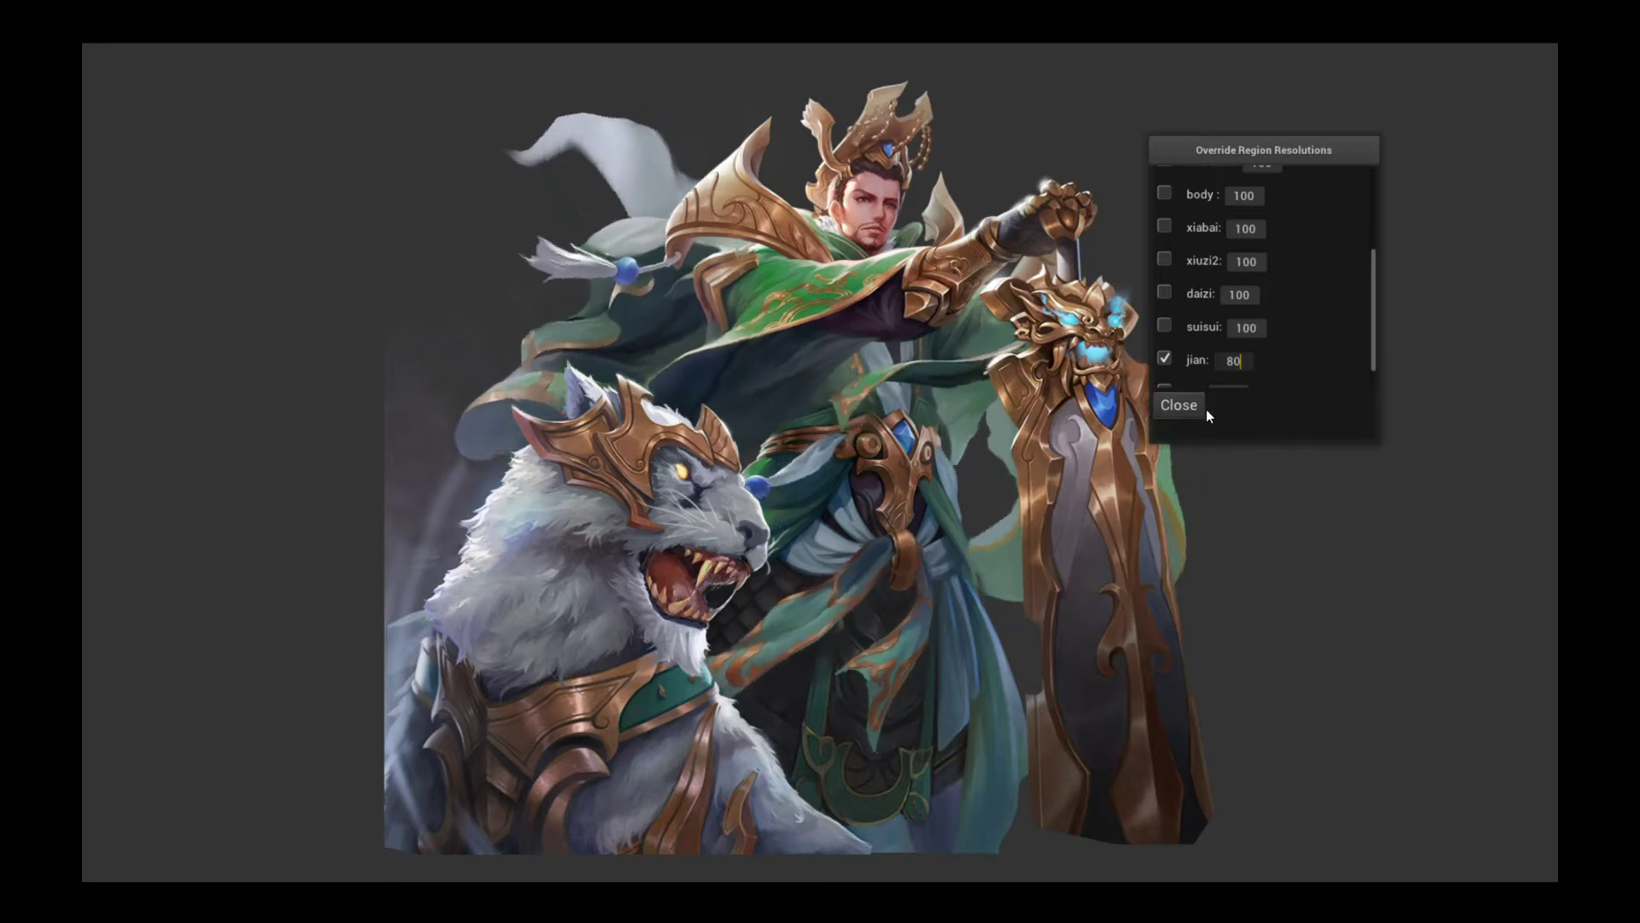
pyautogui.click(1179, 406)
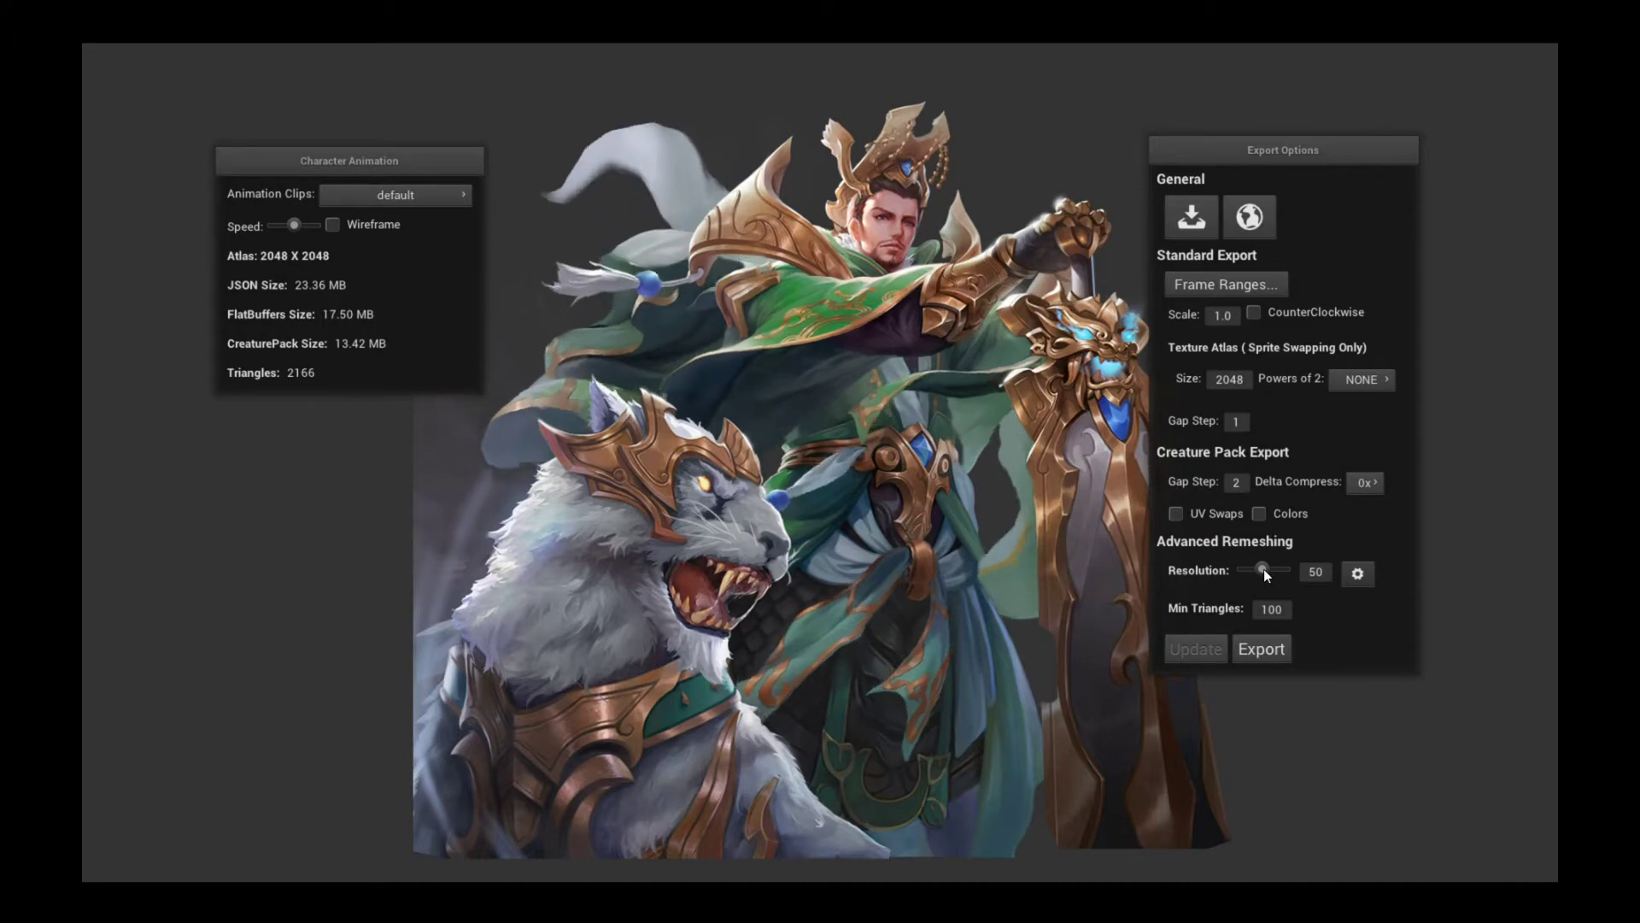
# Step: Set the Advanced Remeshing resolution to 40 and update the mesh
pyautogui.moveTo(1263, 569); pyautogui.dragTo(1260, 569)
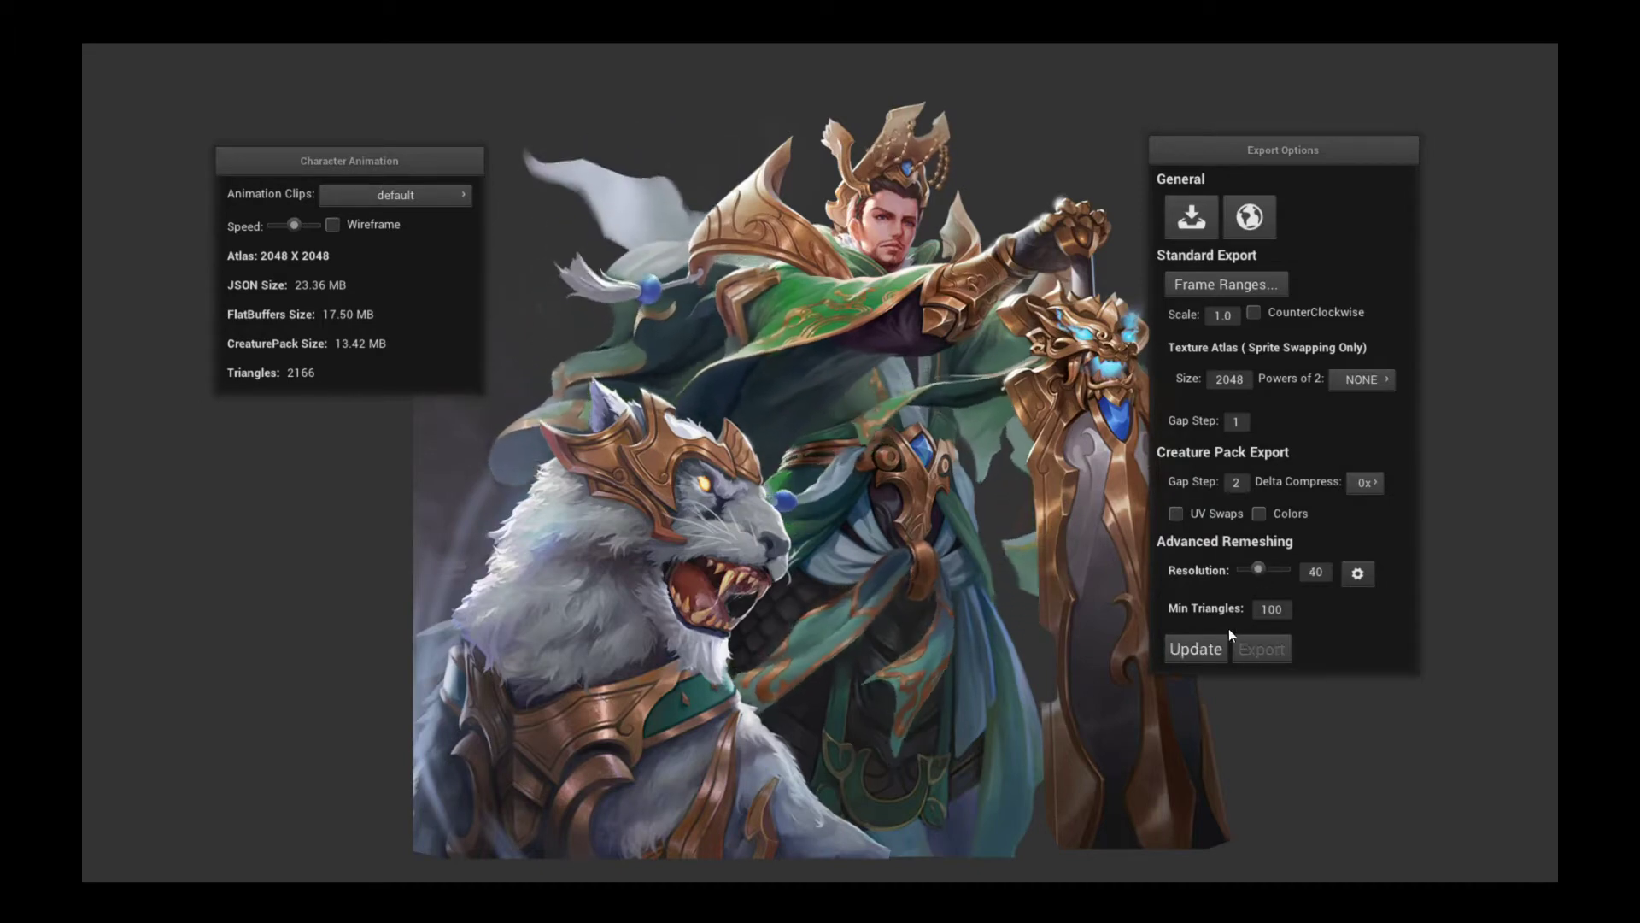
pyautogui.click(1205, 649)
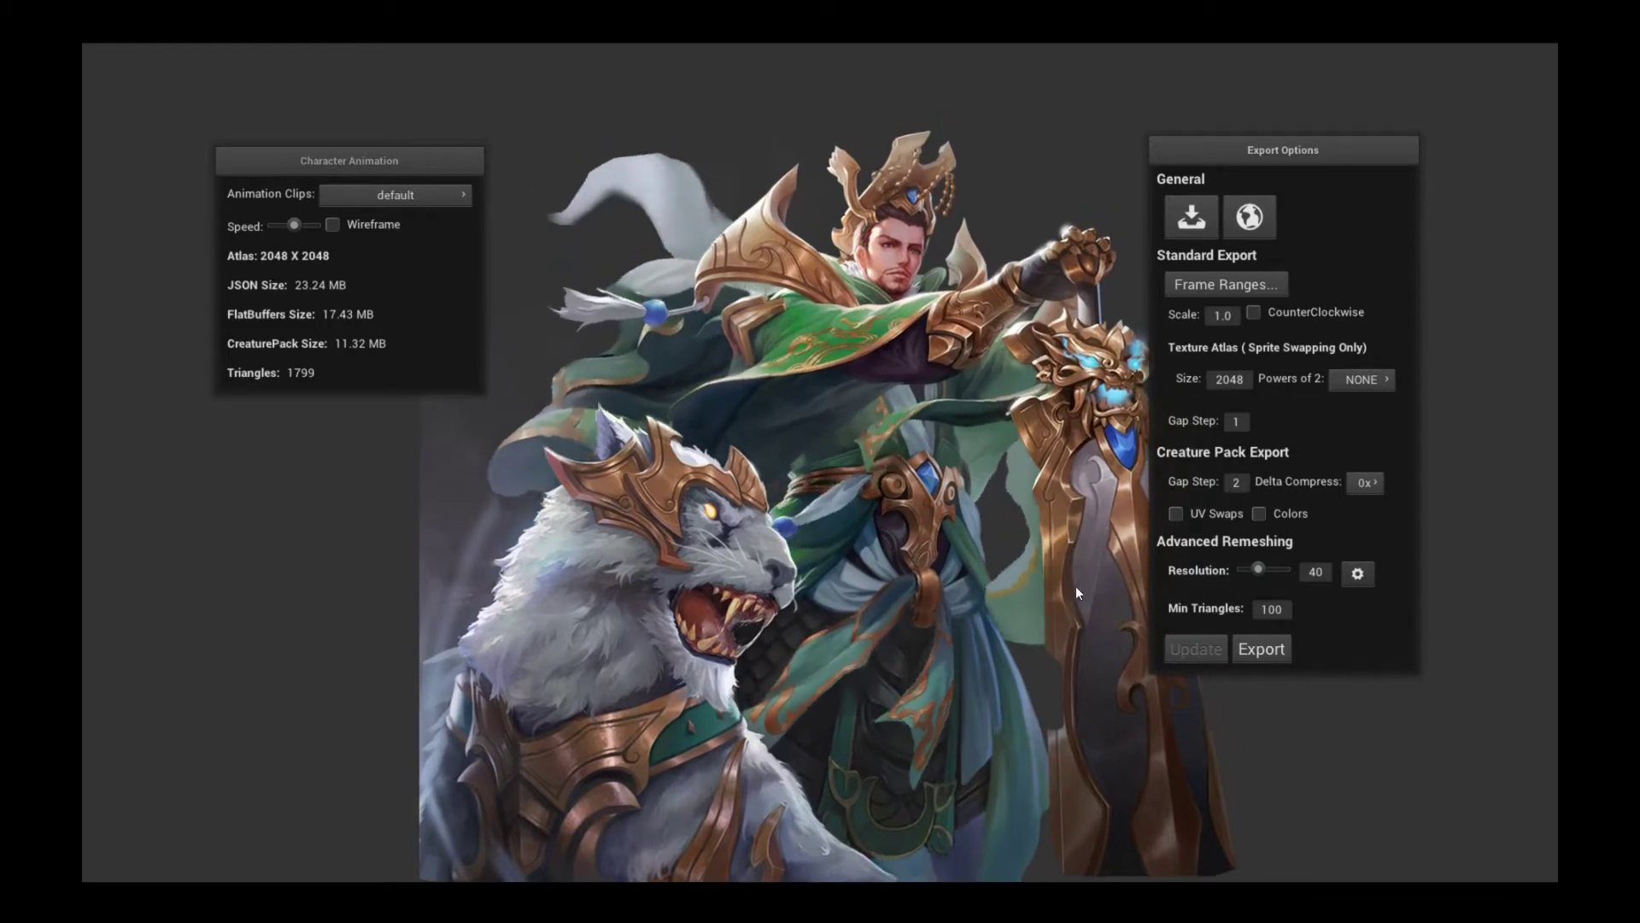
# Step: Move the Export Options window away from the character and toggle the wireframe display on and off to examine the mesh
pyautogui.moveTo(1283, 140); pyautogui.dragTo(1341, 190)
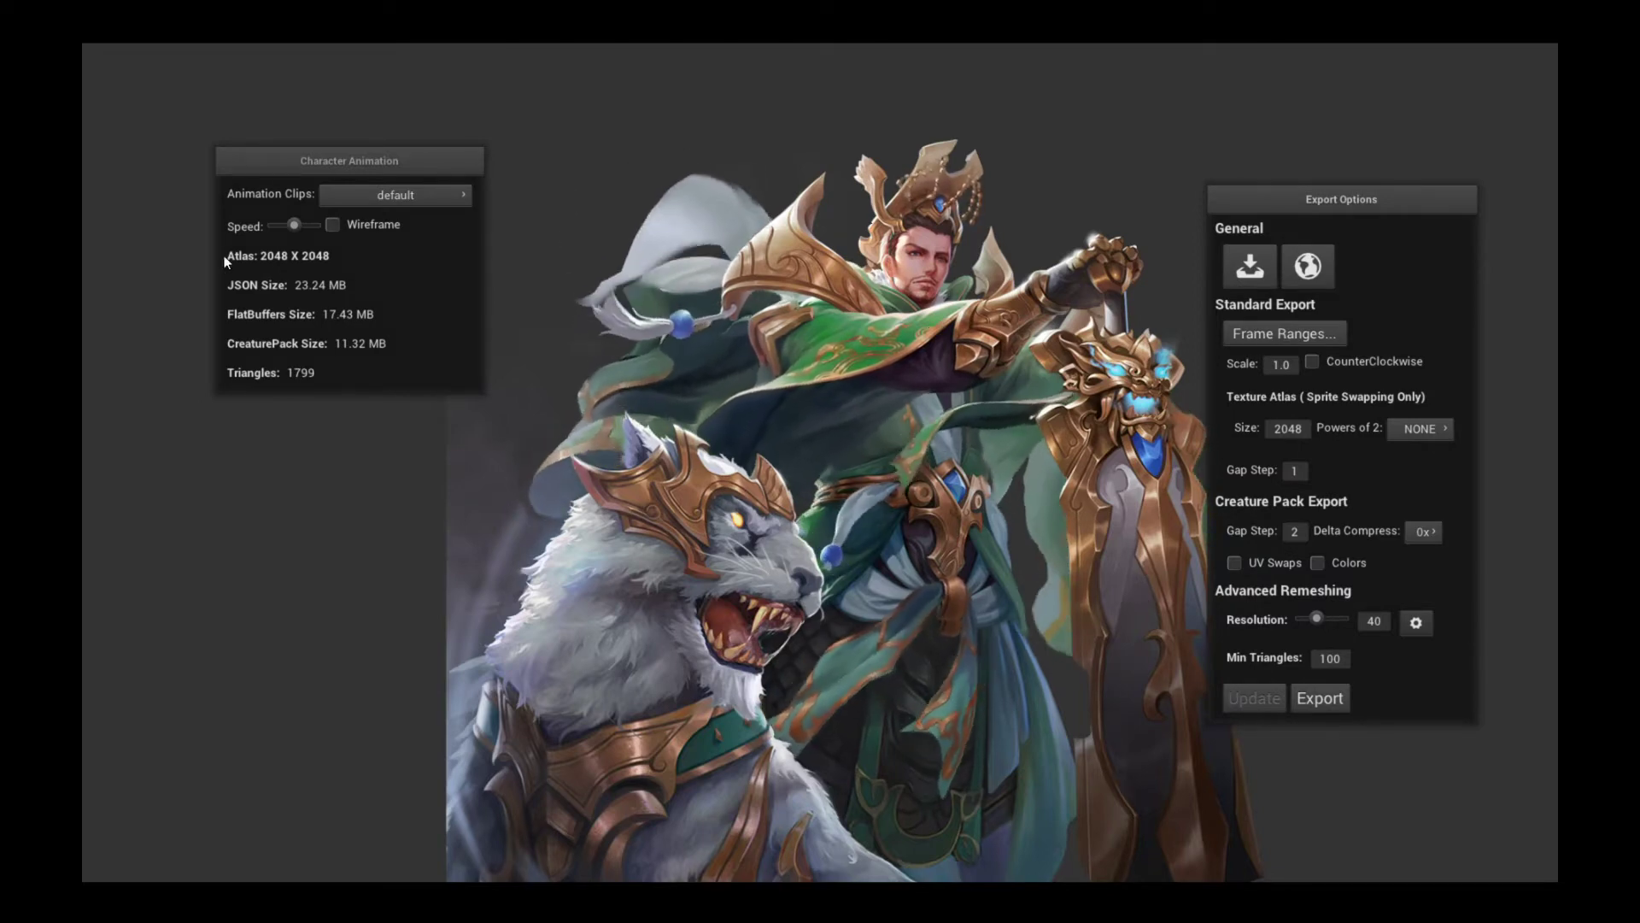
pyautogui.click(333, 224)
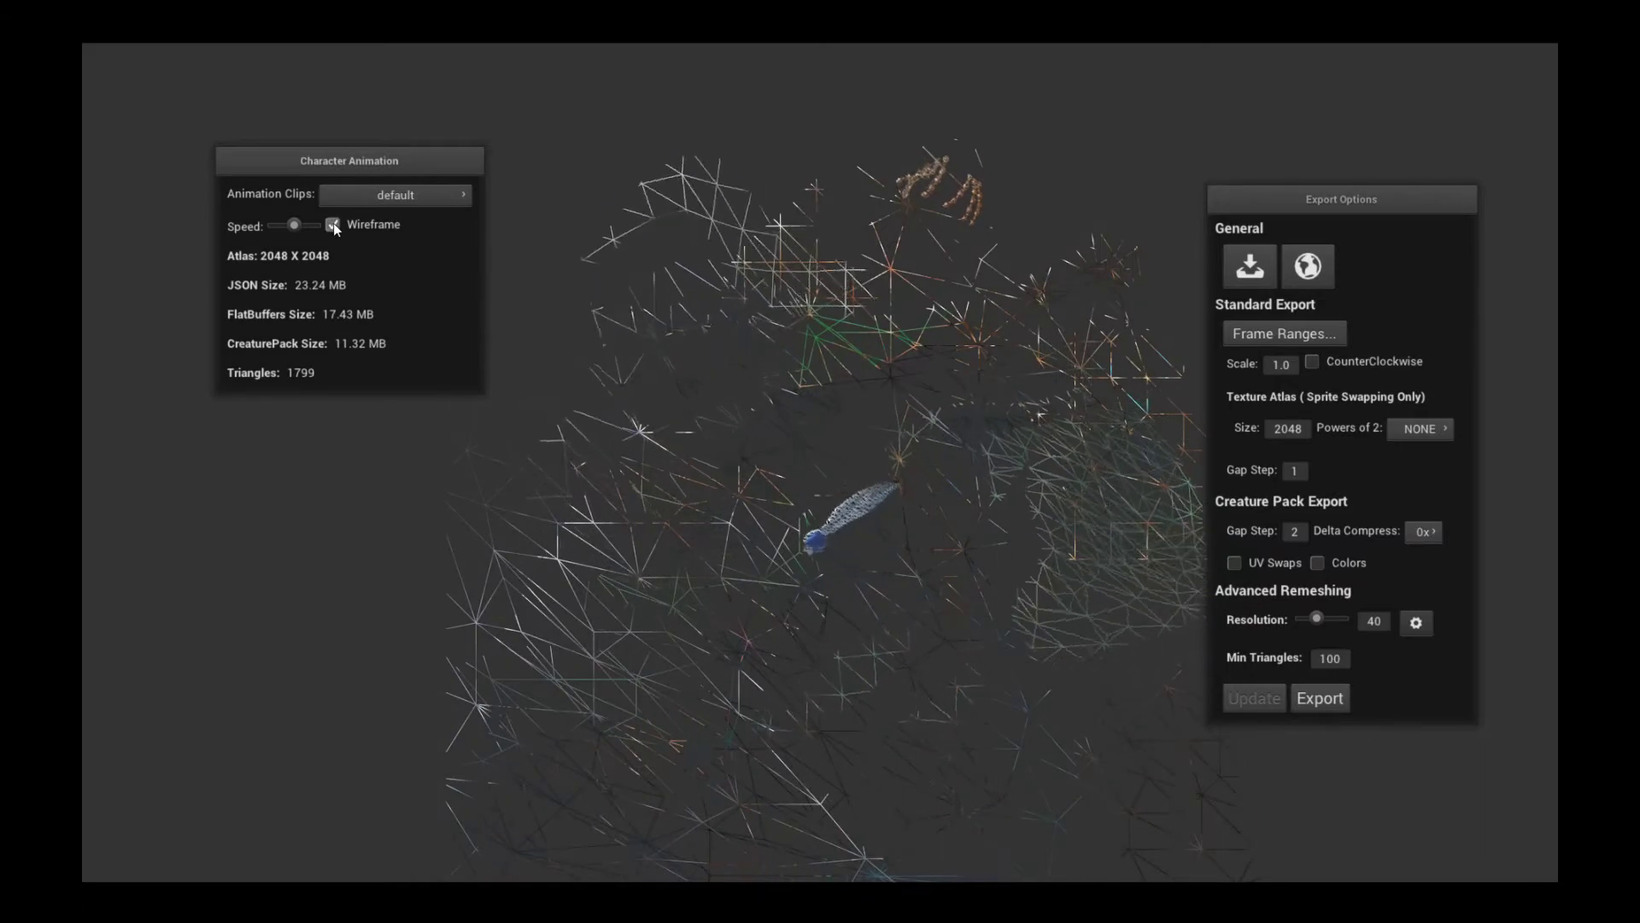
pyautogui.click(333, 224)
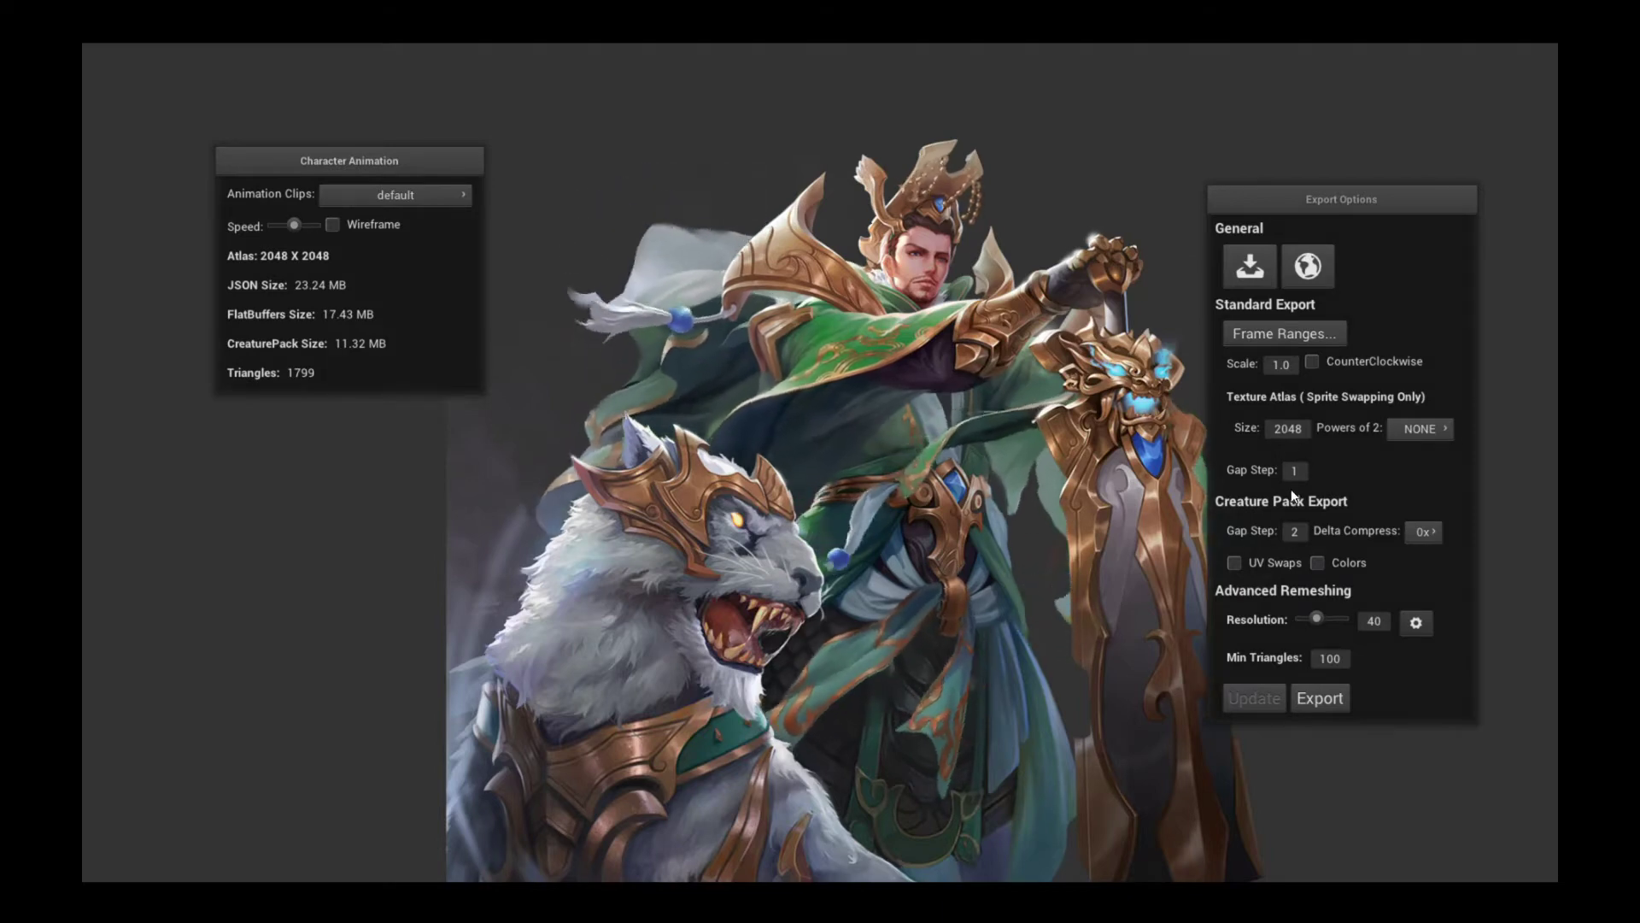
# Step: Set both the standard texture atlas and the Creature Pack gap steps to 10, and update the export
pyautogui.click(1295, 531)
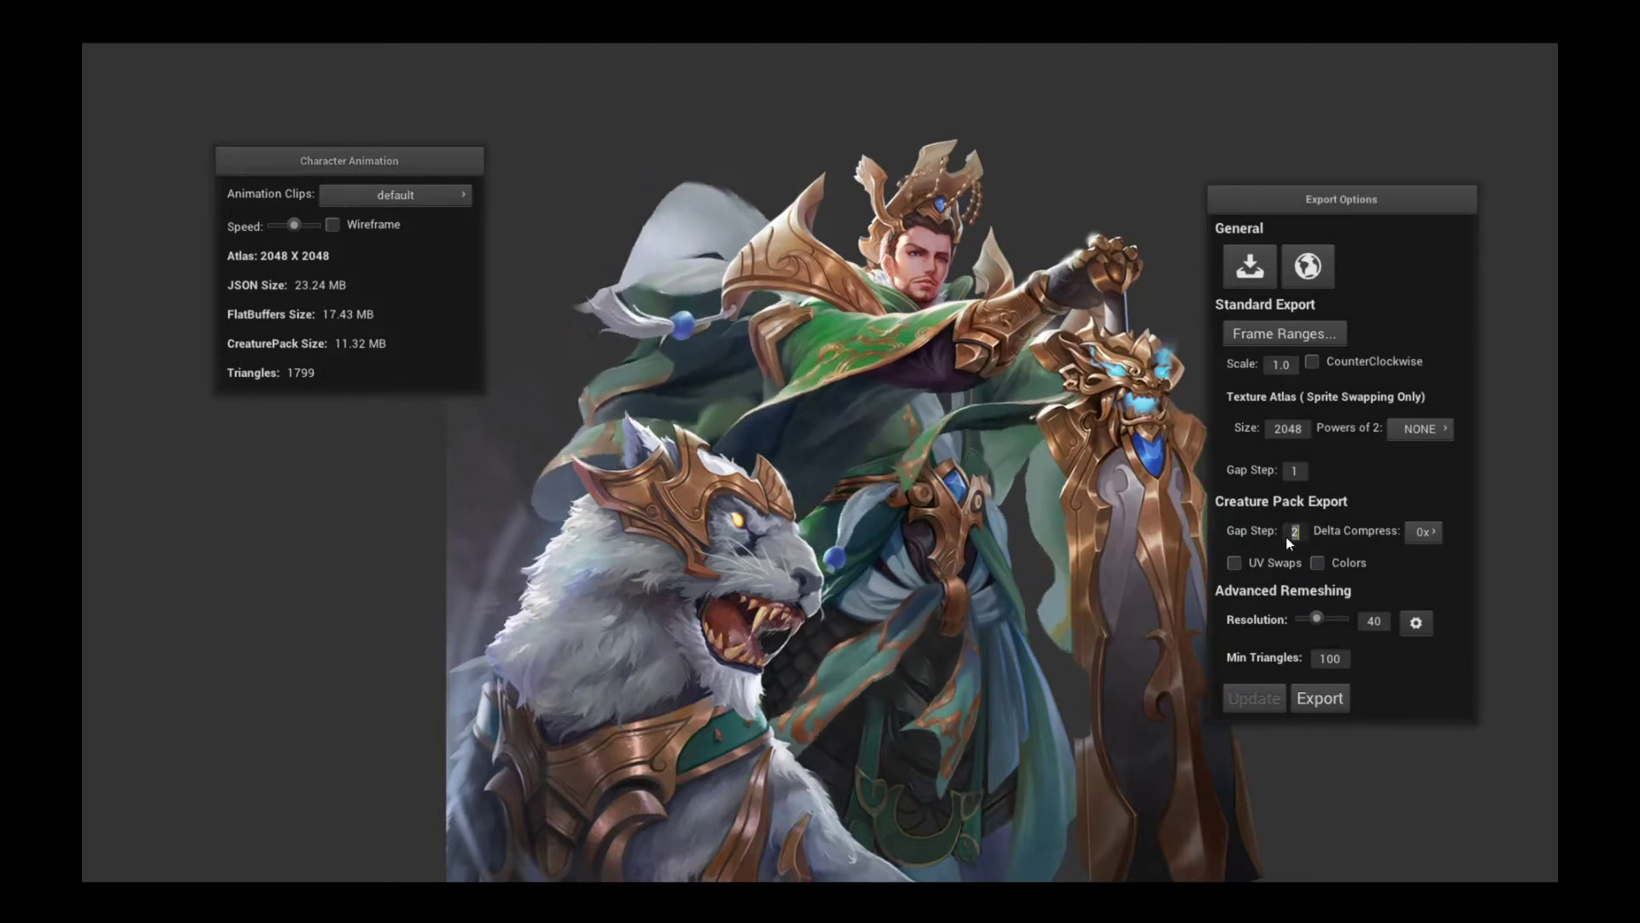
pyautogui.click(1297, 471)
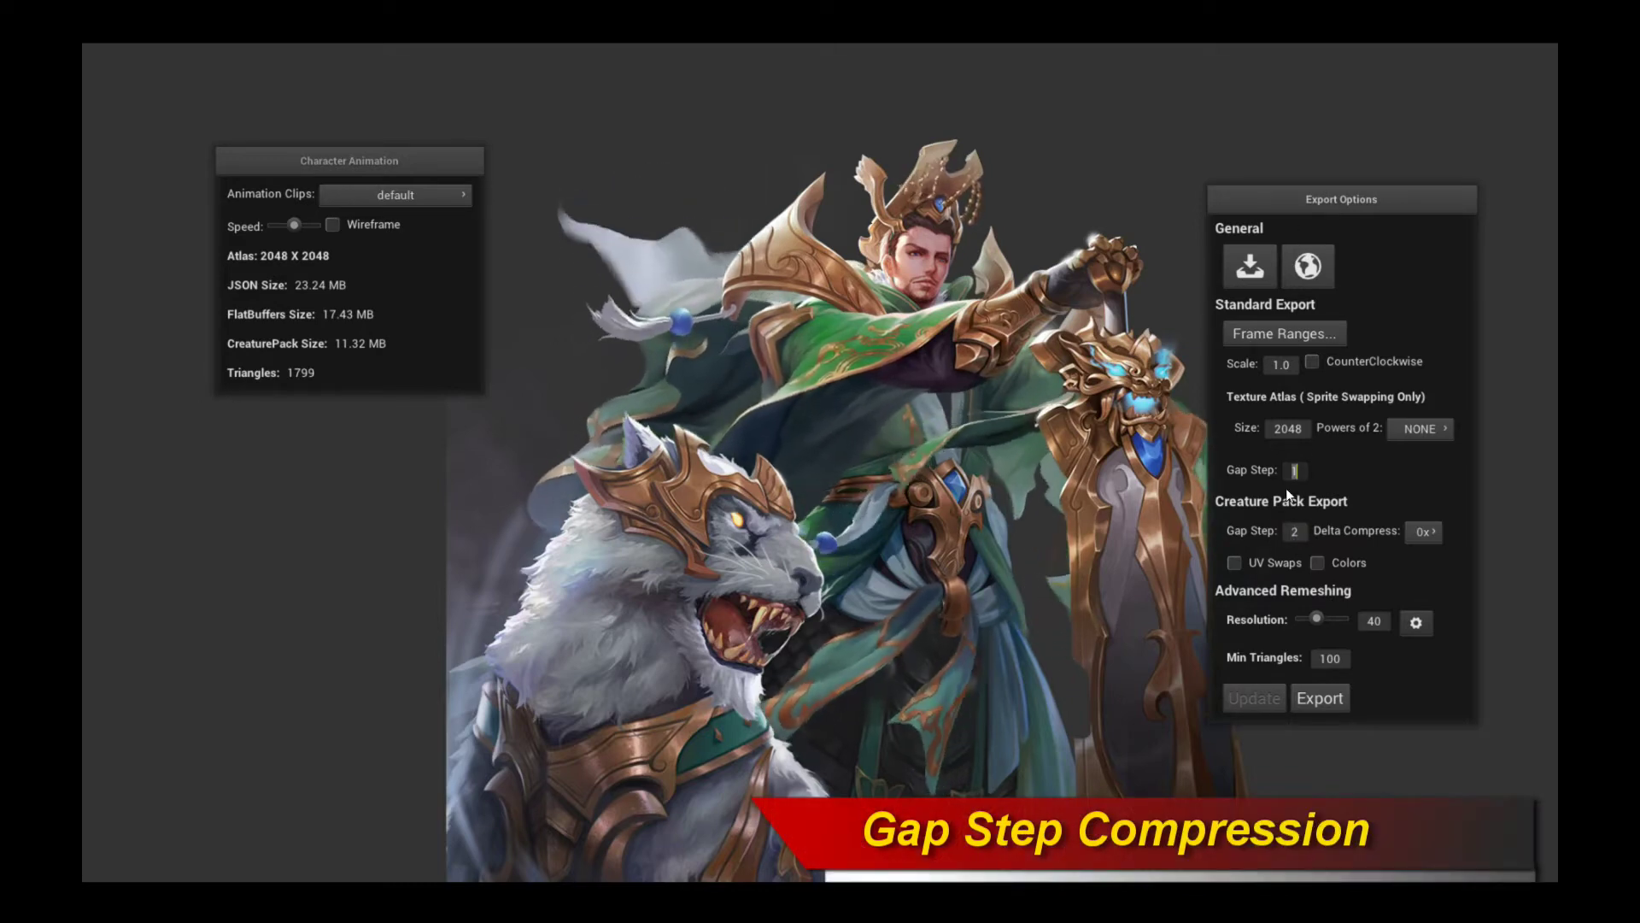
pyautogui.write('0')
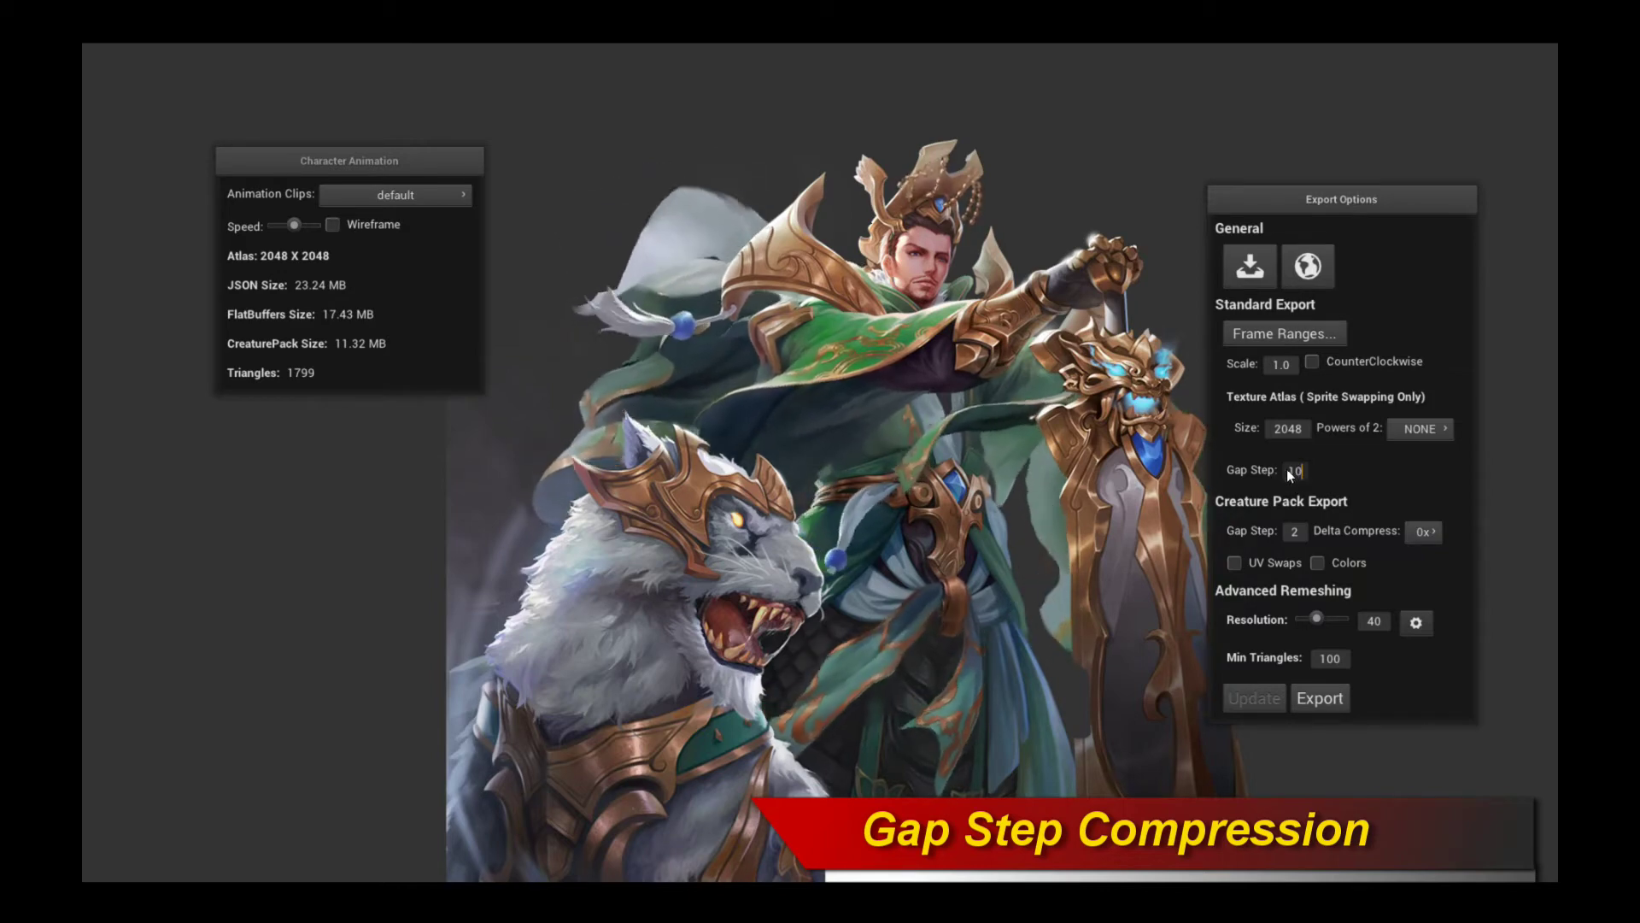
pyautogui.click(1297, 532)
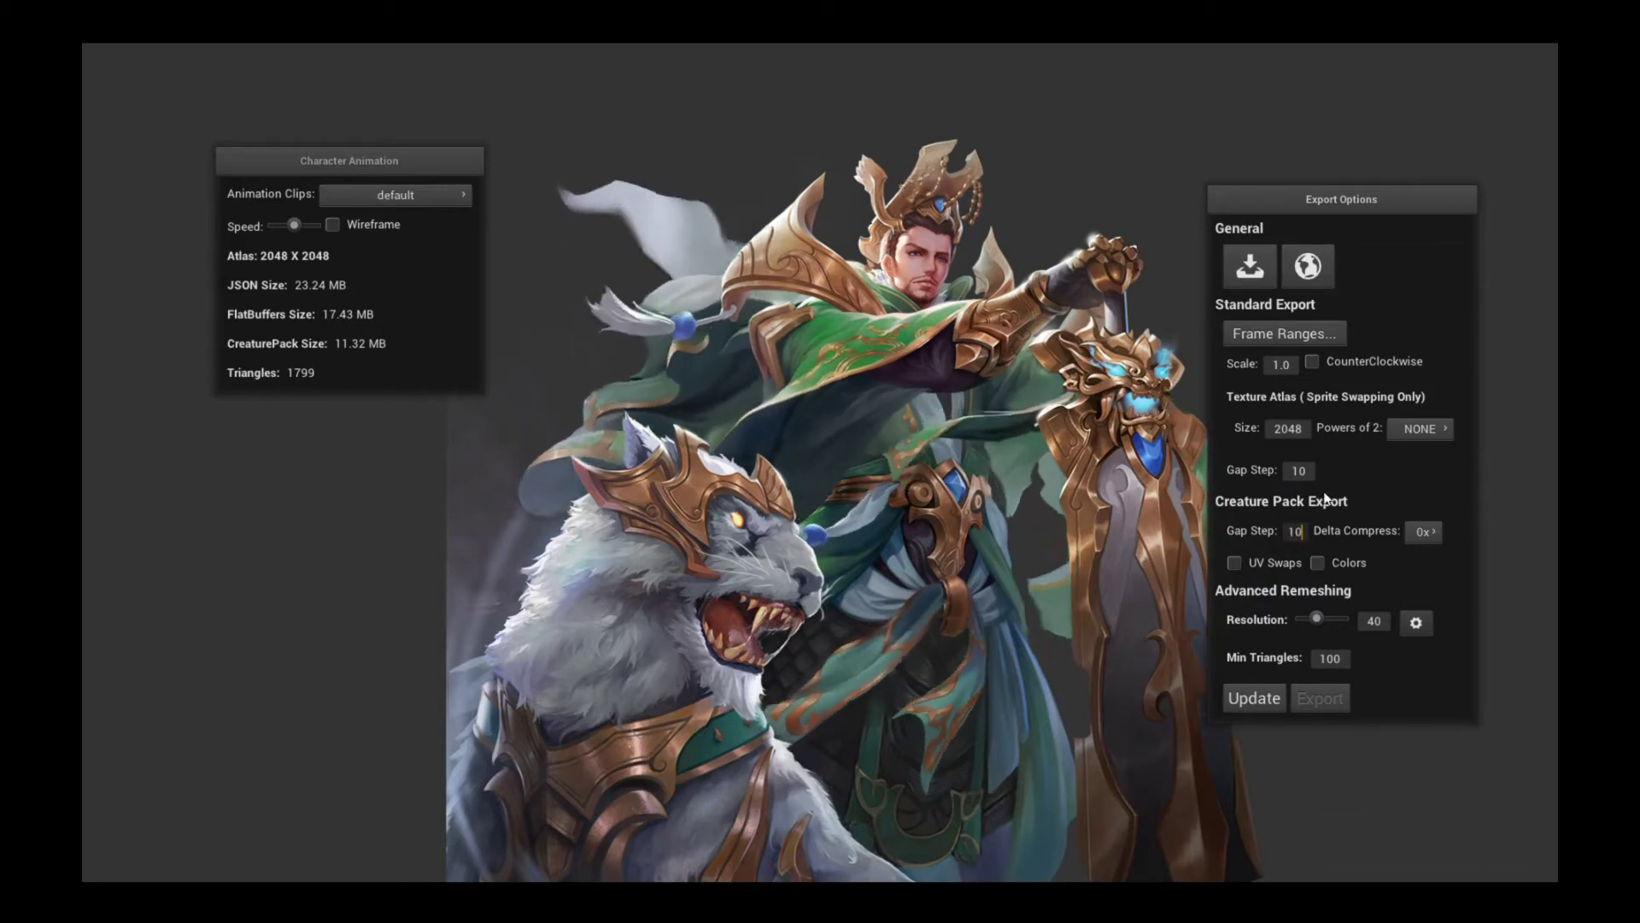
pyautogui.click(1299, 532)
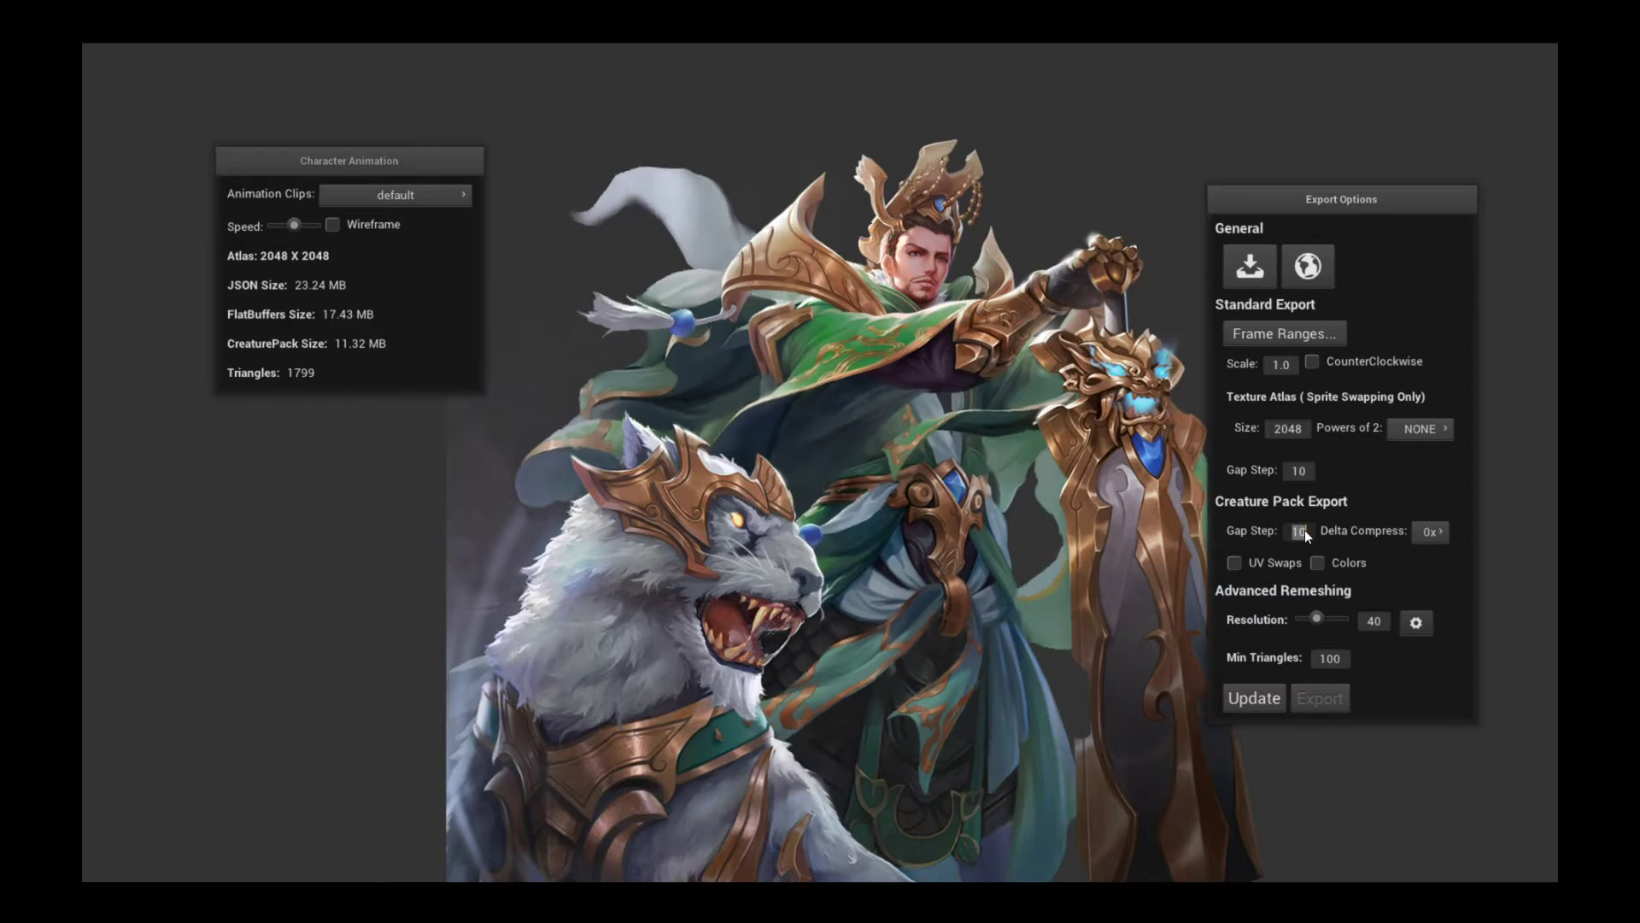
pyautogui.click(1254, 698)
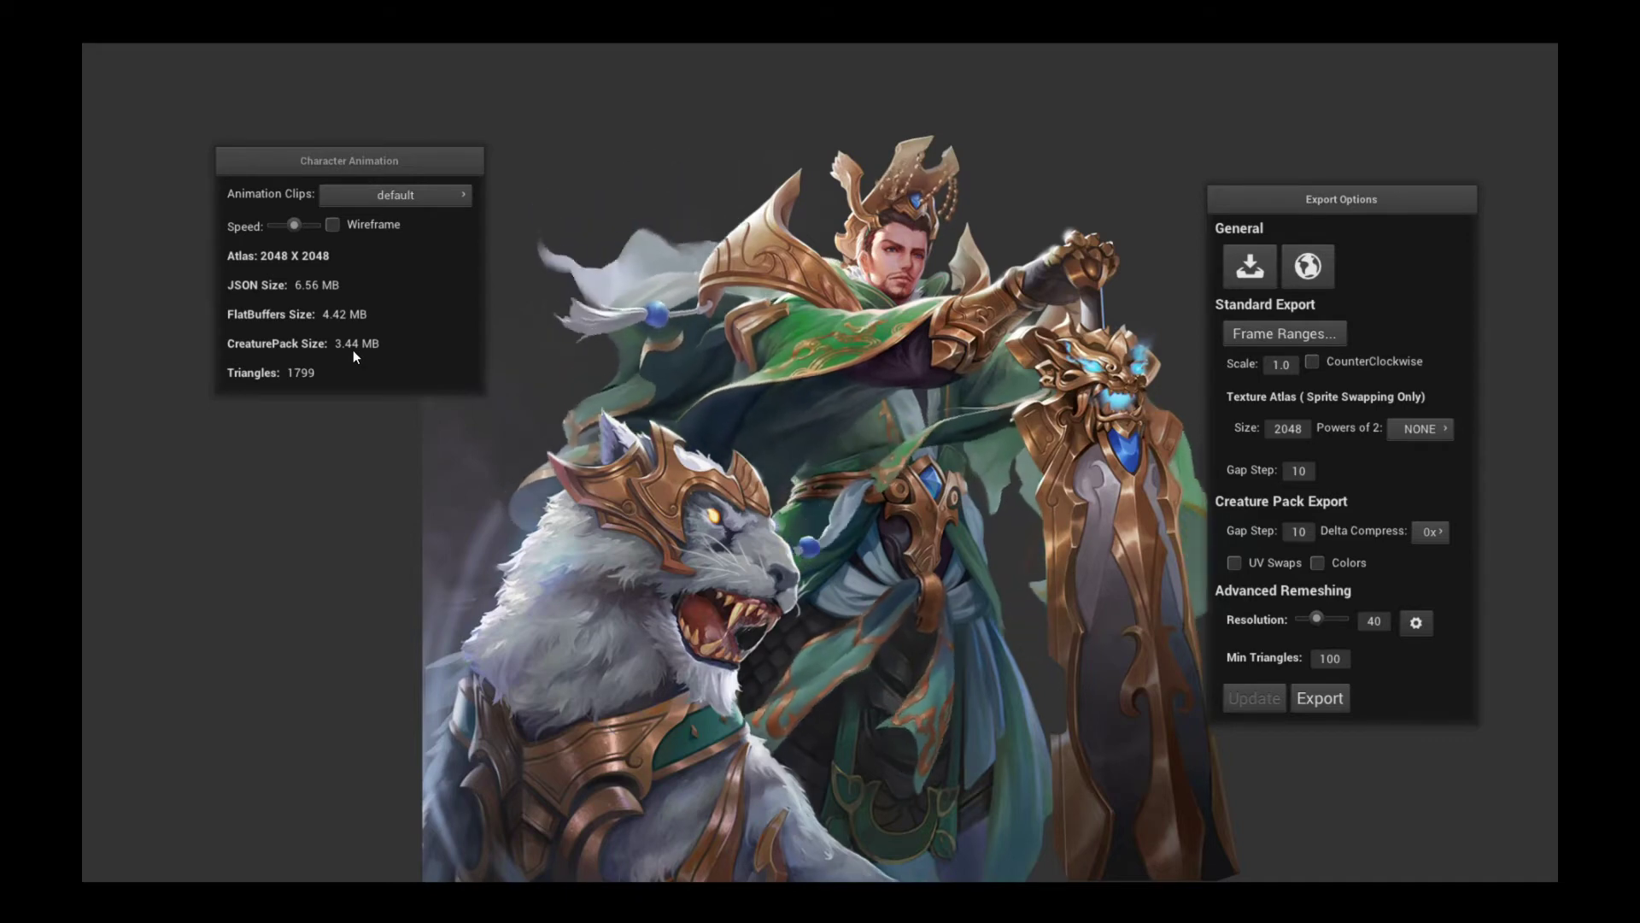
# Step: Set the Creature Pack gap step to 12 and update the export
pyautogui.doubleClick(1298, 531)
pyautogui.write('12')
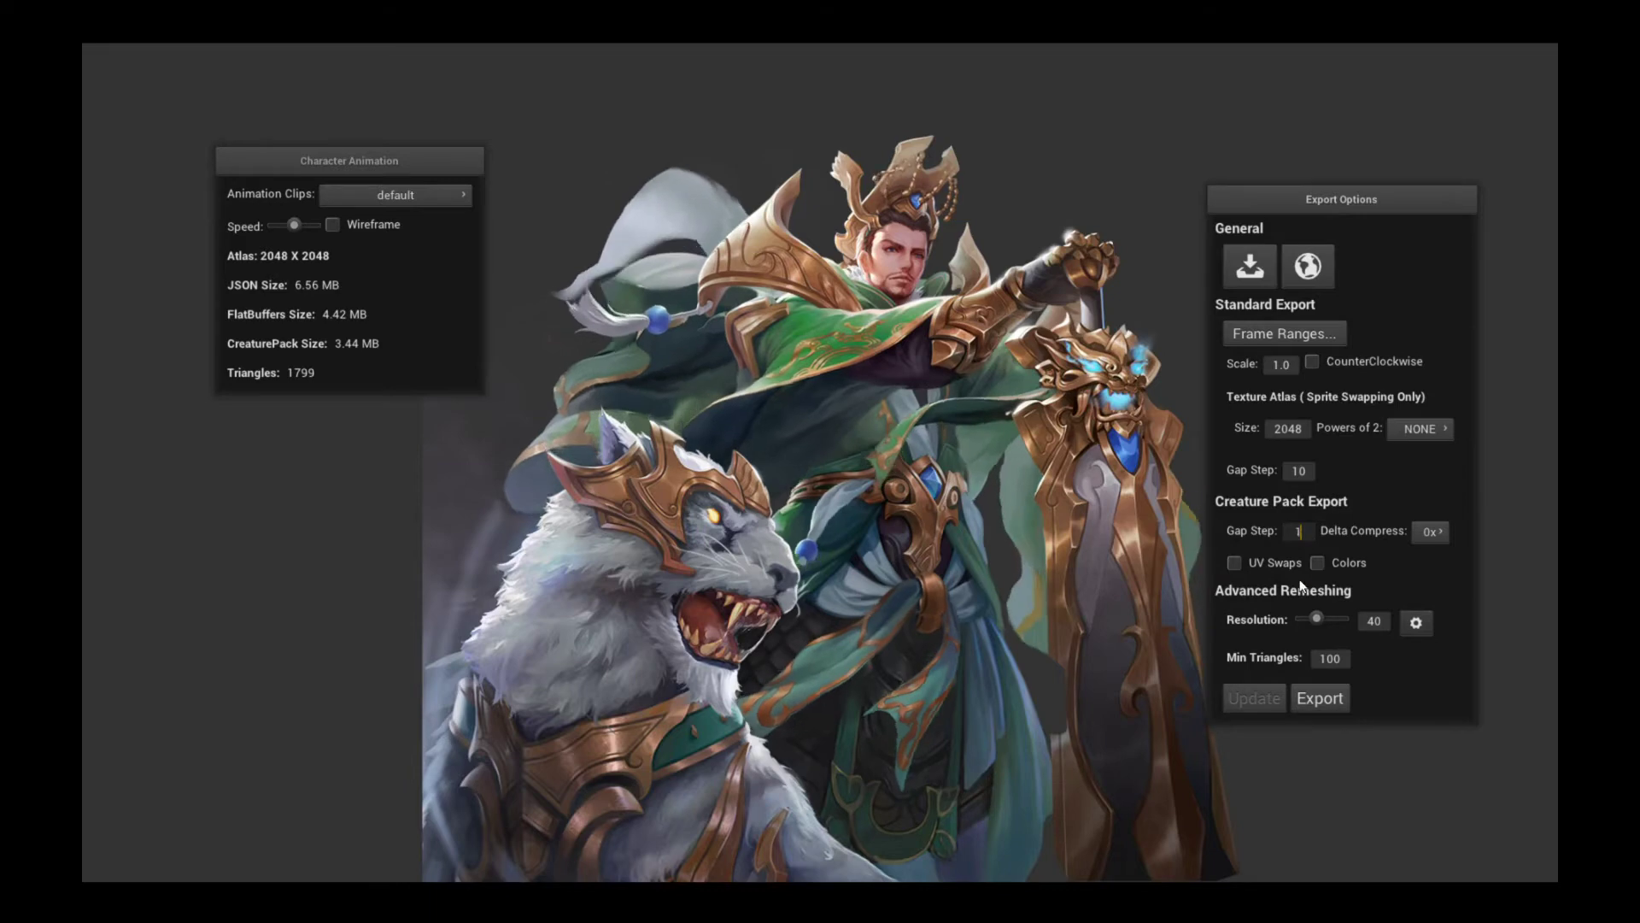
pyautogui.click(1302, 484)
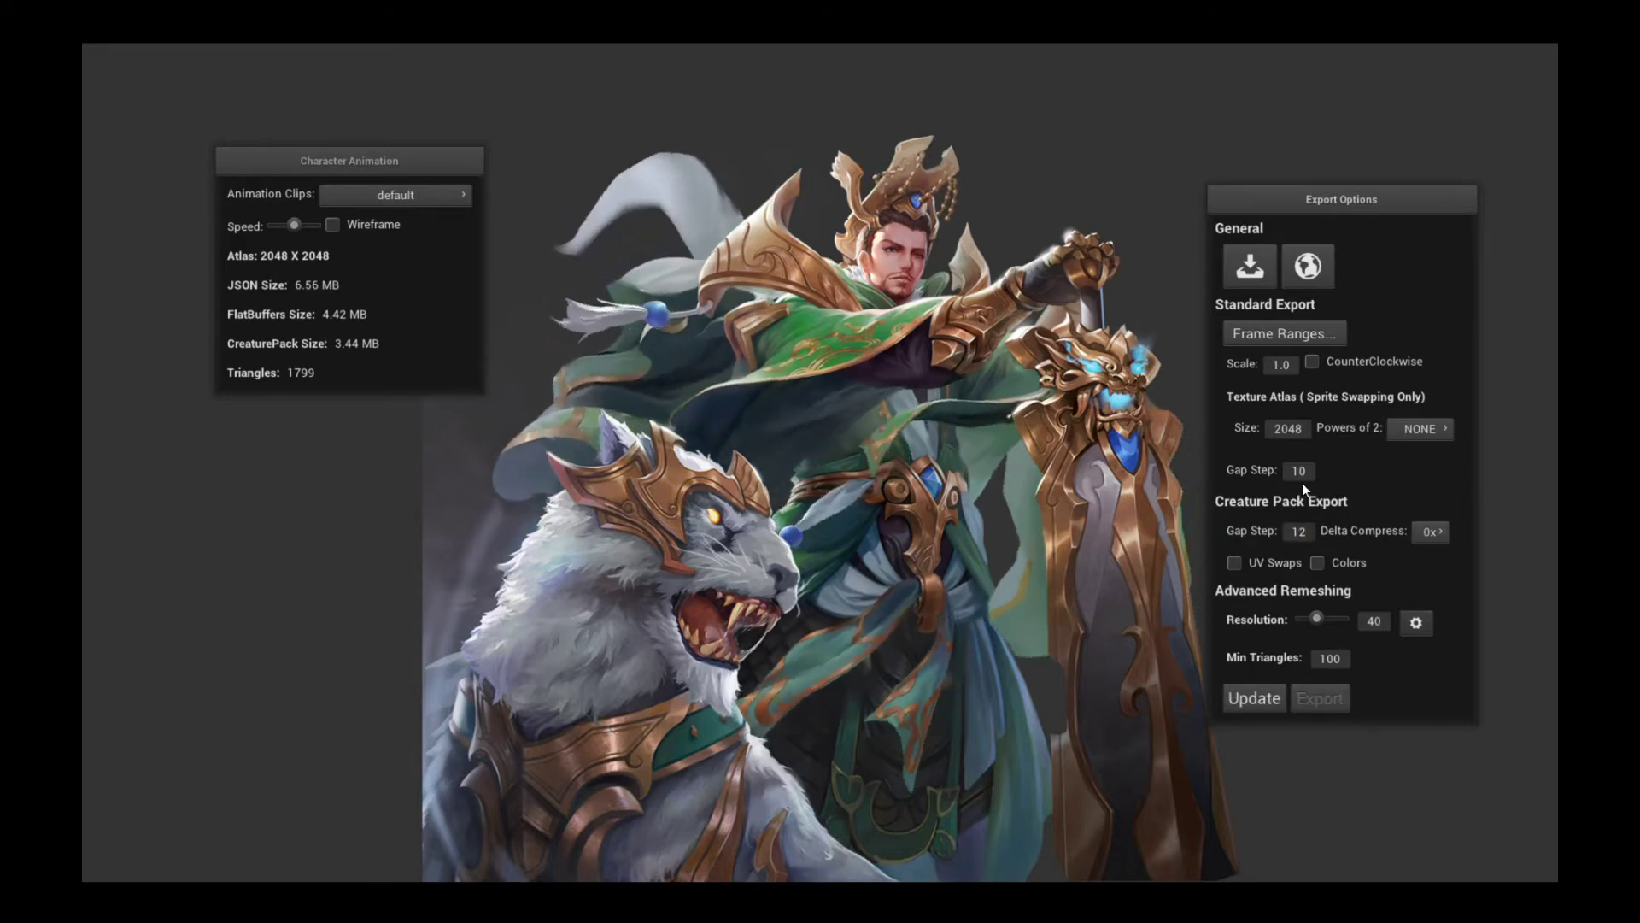
pyautogui.click(1256, 701)
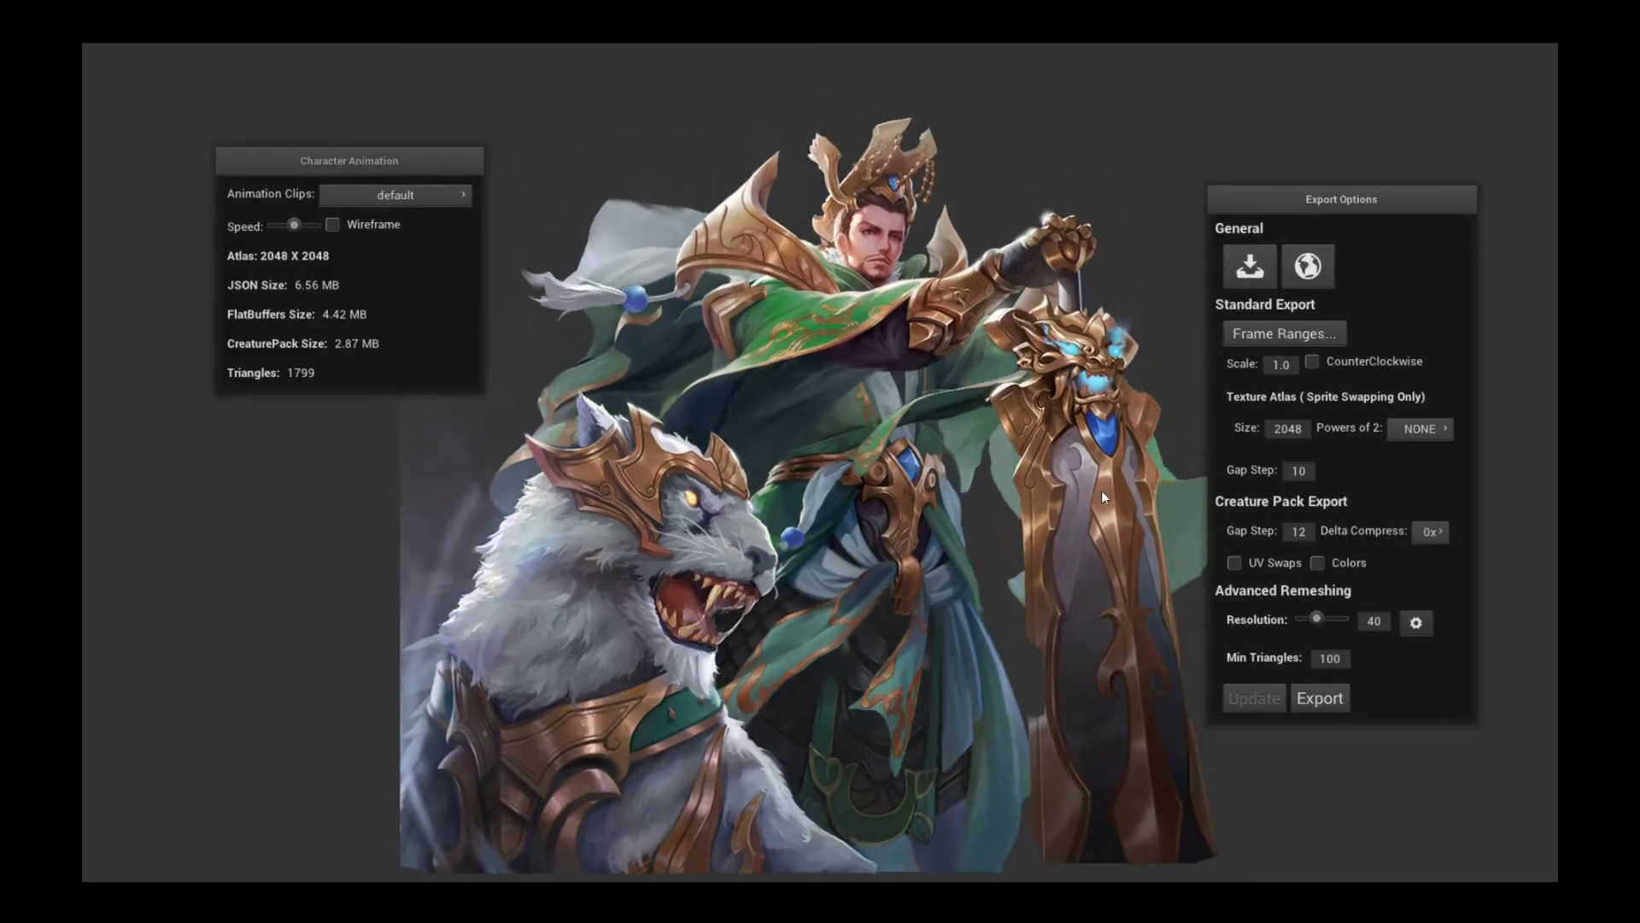
# Step: Try a Creature Pack gap step of 15 with an update, and return it to 12 with another update
pyautogui.doubleClick(1300, 531)
pyautogui.write('15')
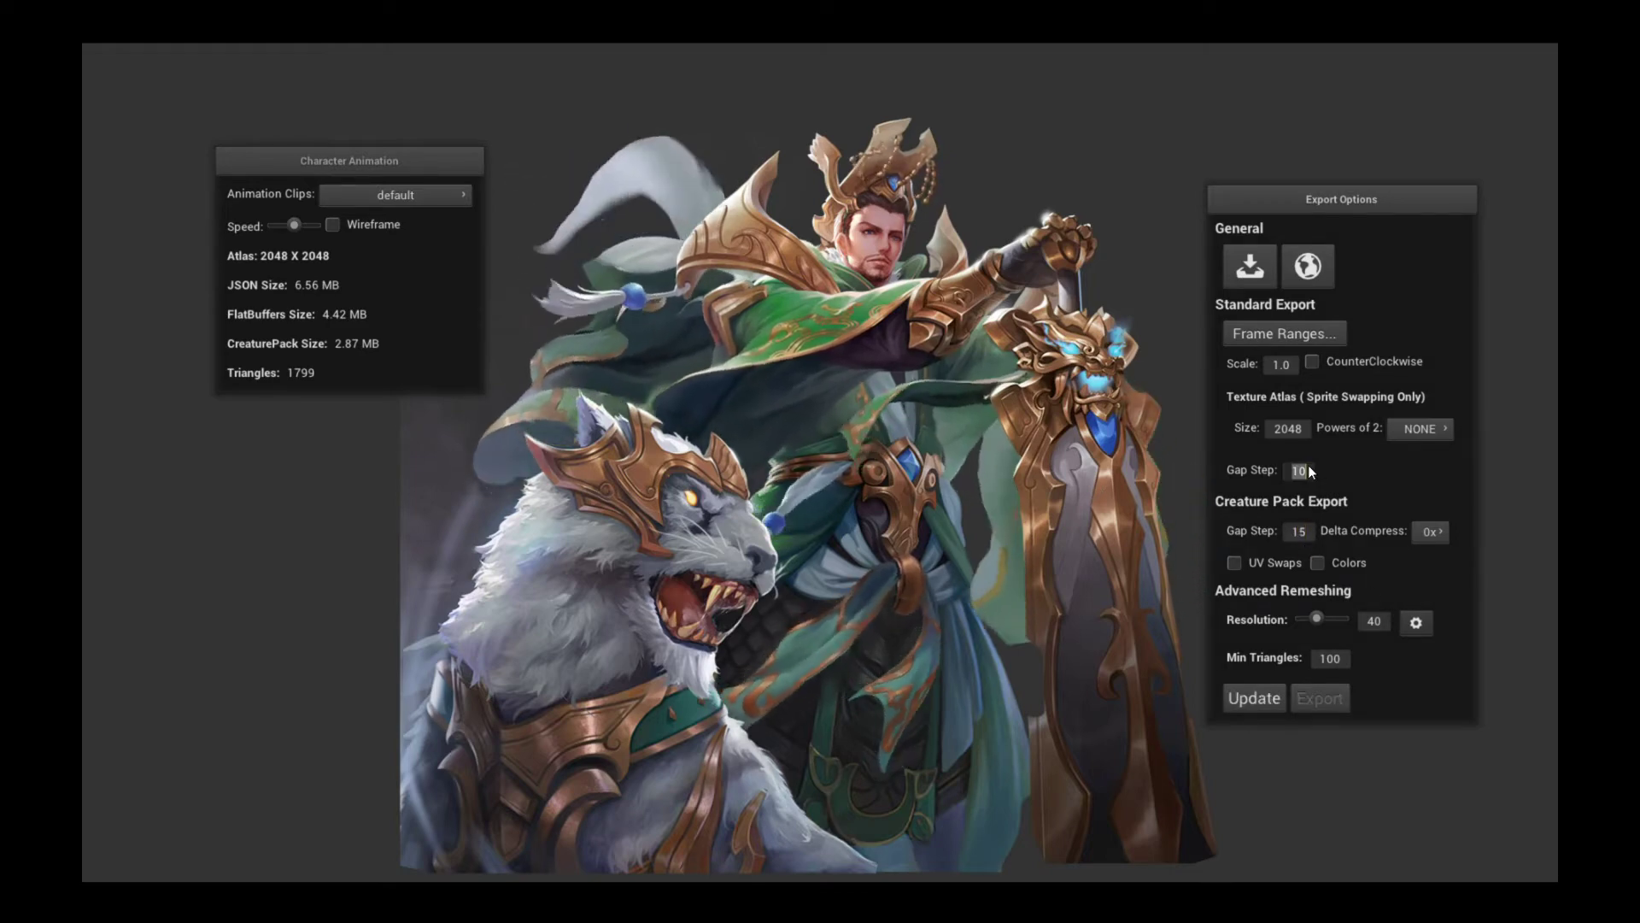
pyautogui.click(1272, 700)
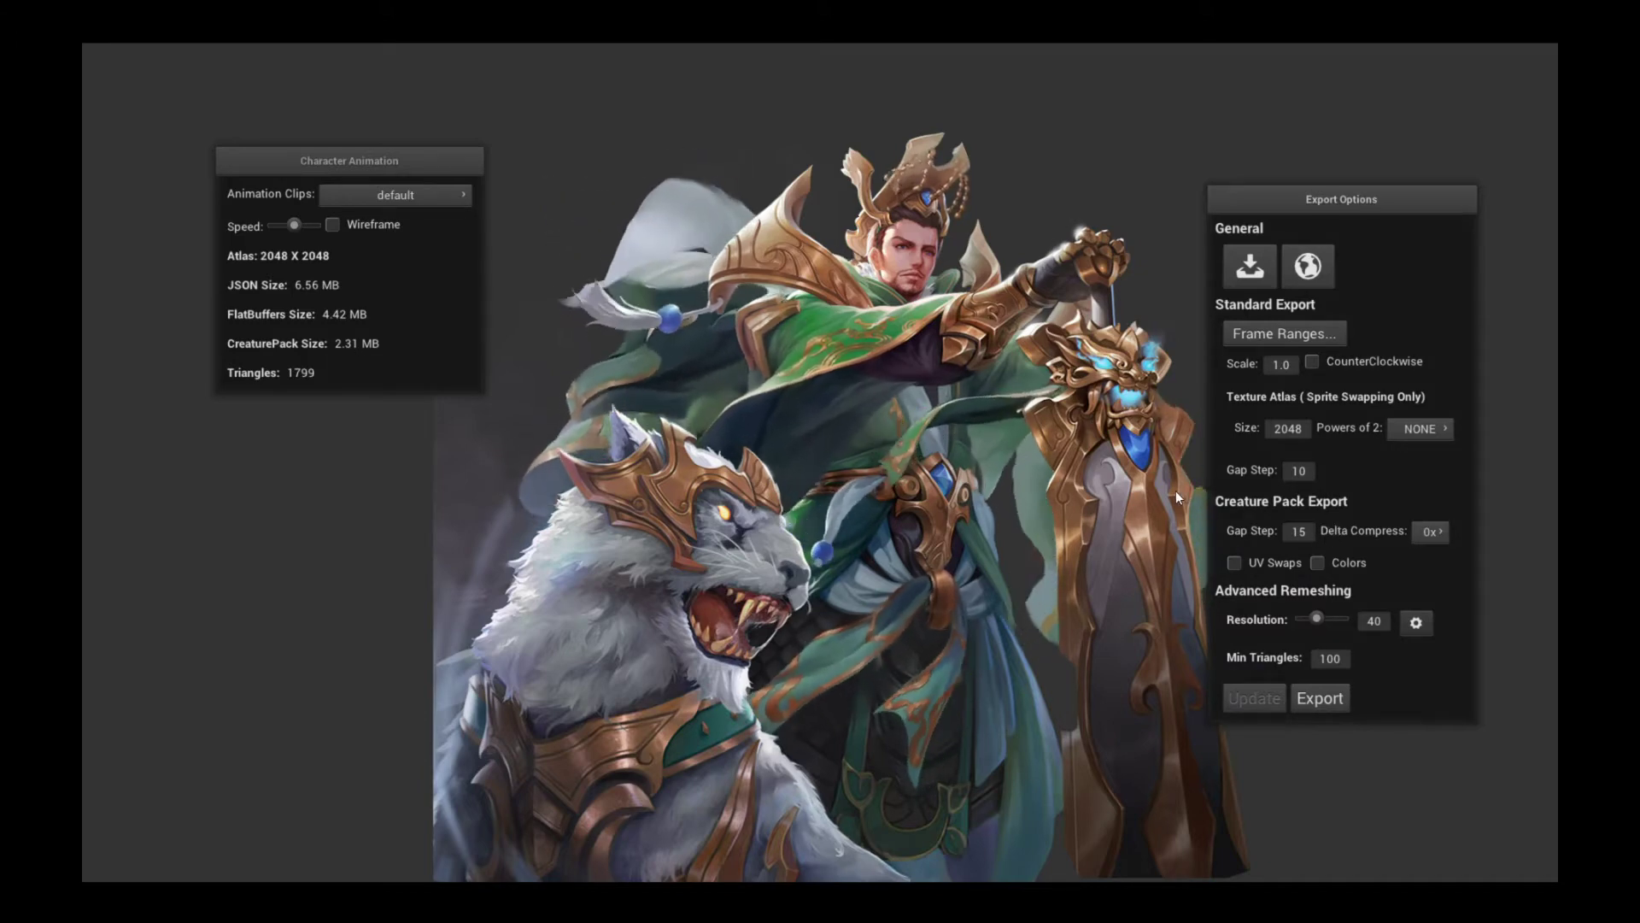
pyautogui.click(1302, 533)
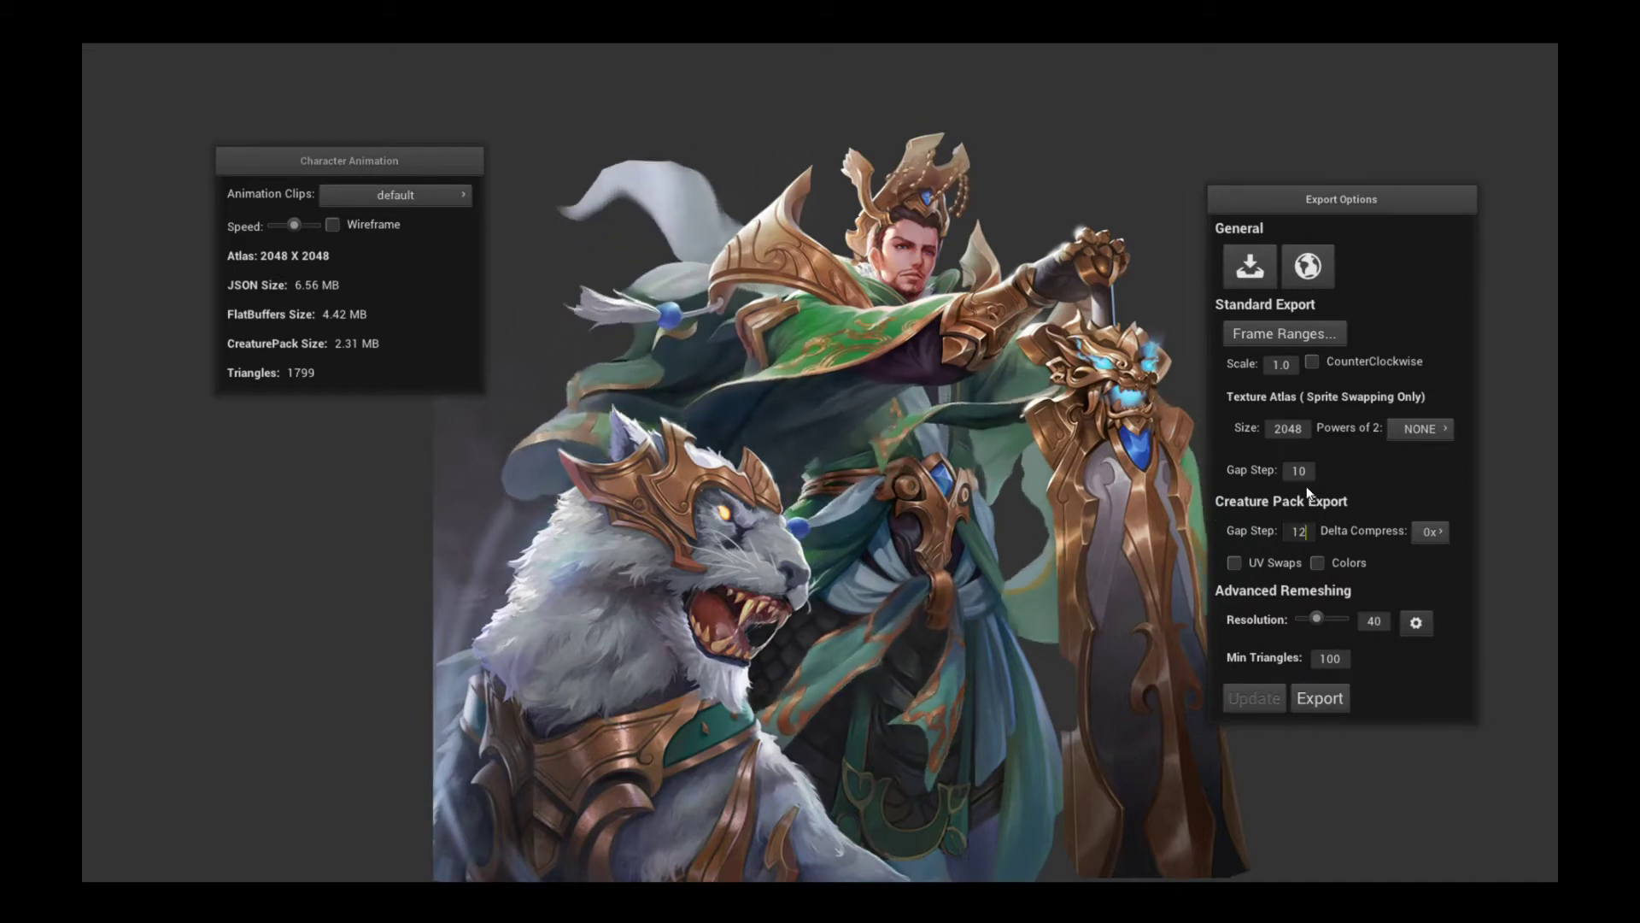
pyautogui.click(1275, 700)
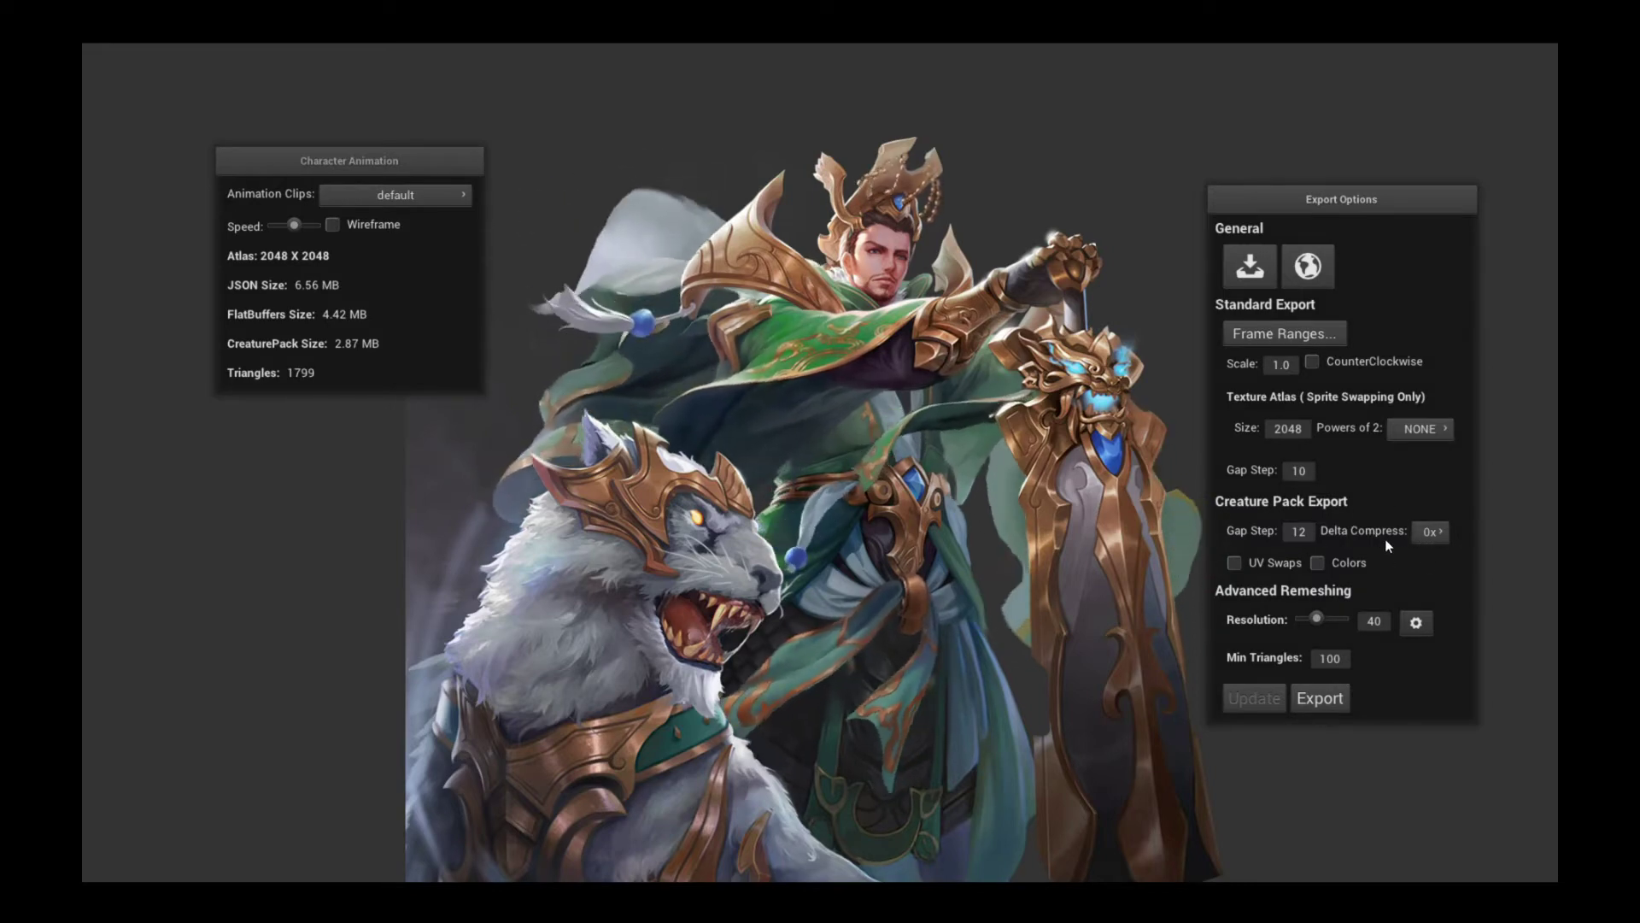
# Step: Try a Delta Compress of 2x and raise it to 4x, updating the export for each setting
pyautogui.click(1434, 533)
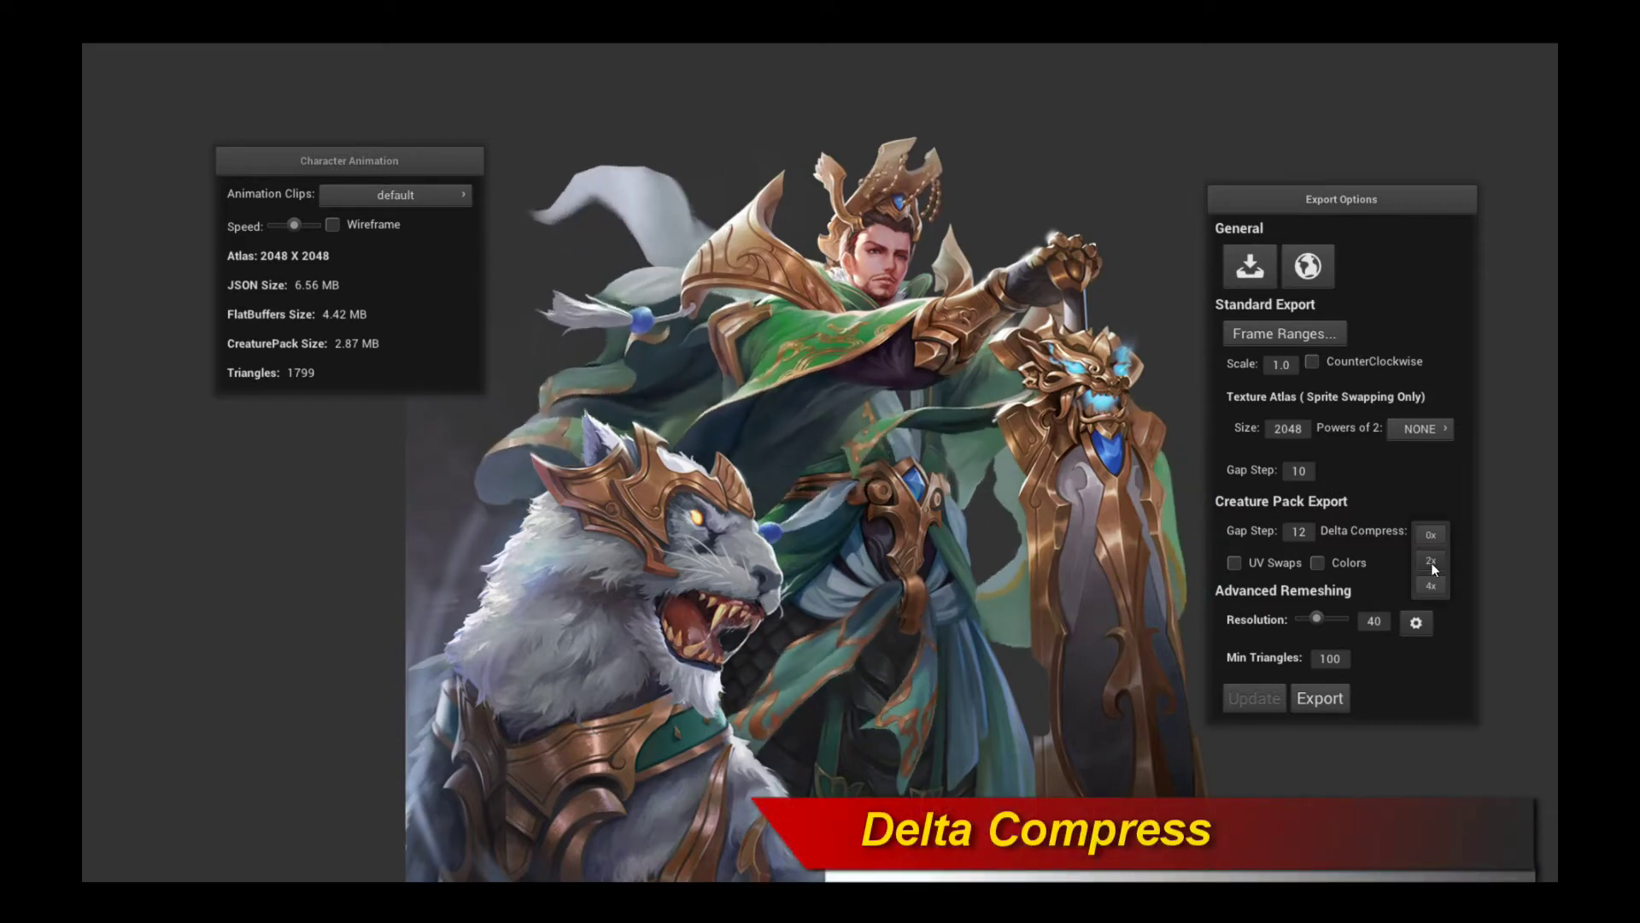
pyautogui.click(1432, 561)
pyautogui.click(1249, 697)
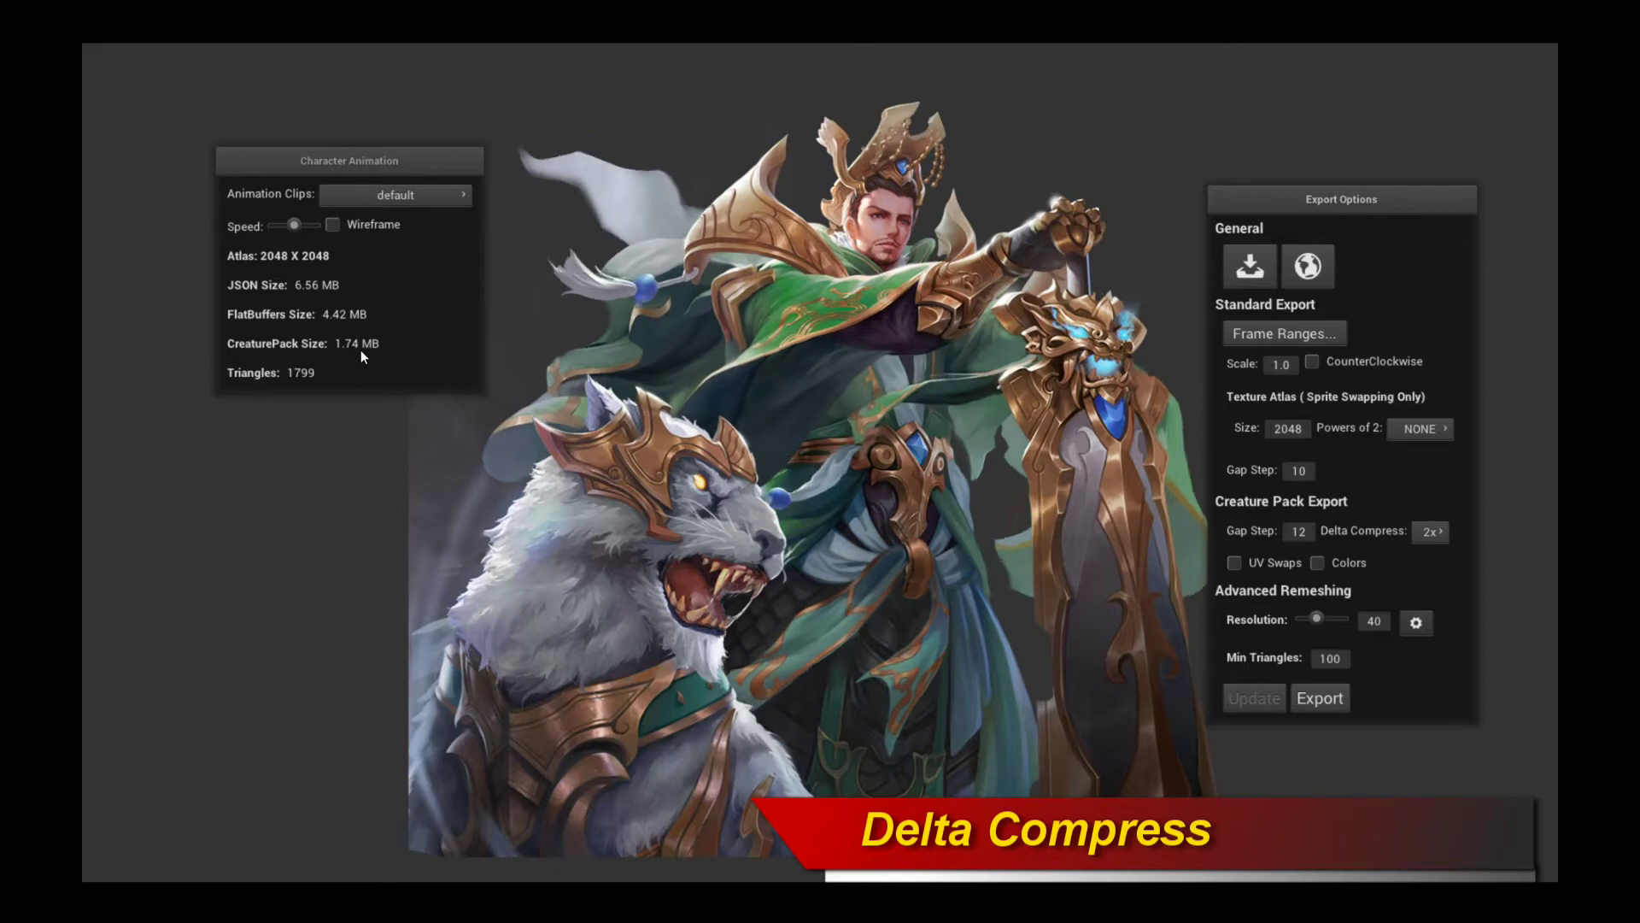
pyautogui.click(1425, 529)
pyautogui.click(1443, 587)
pyautogui.click(1256, 697)
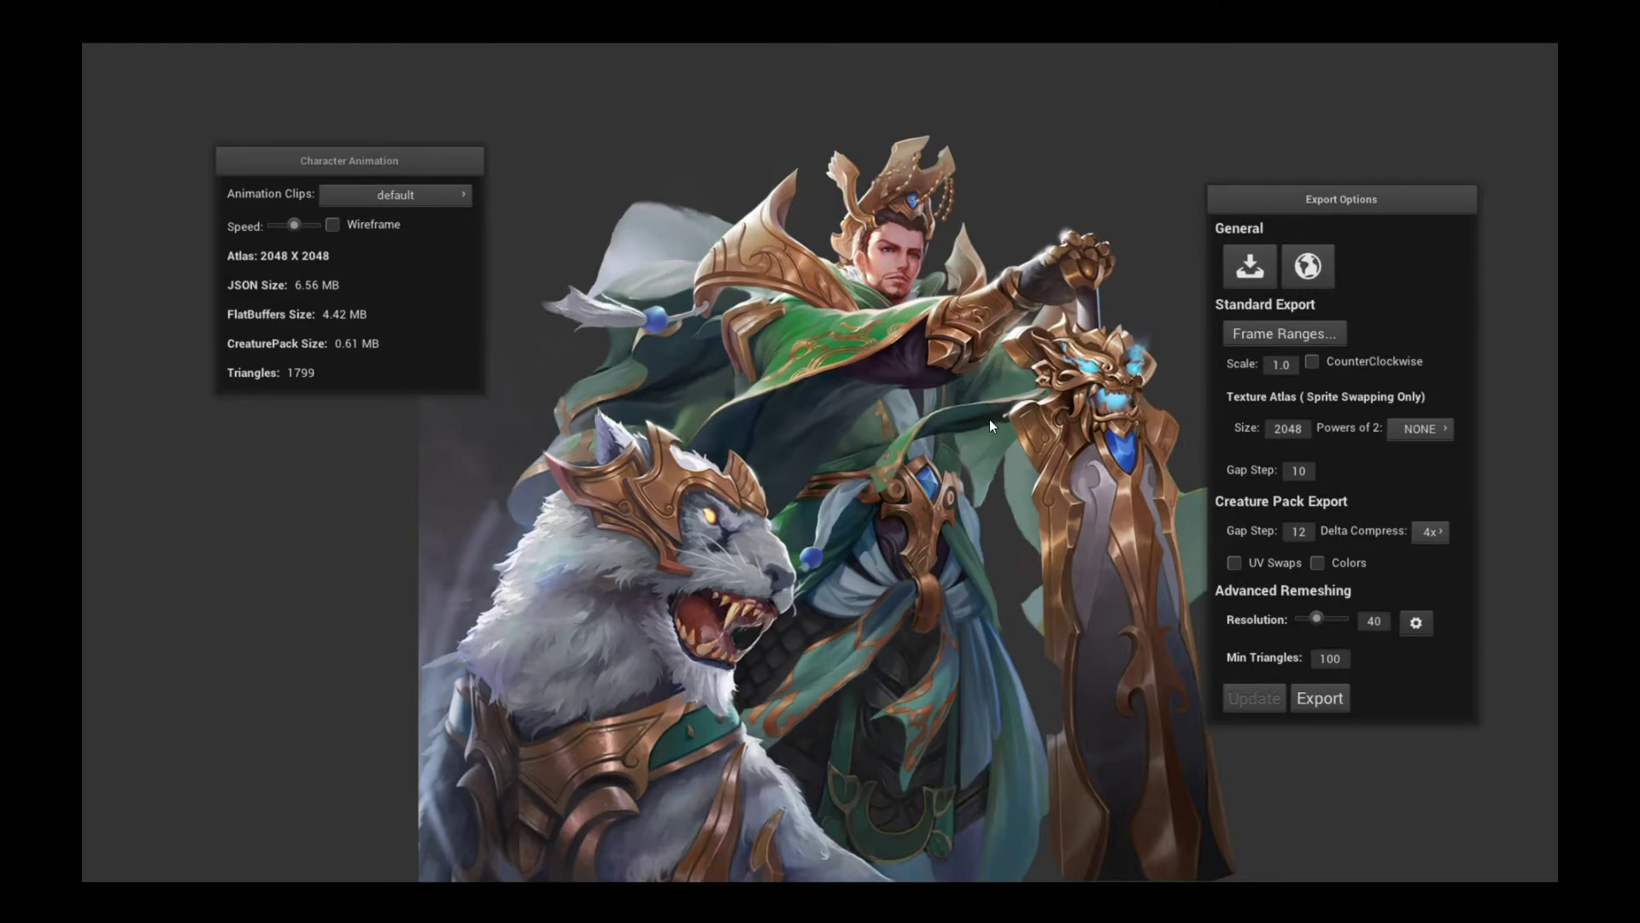
# Step: Set the Advanced Remeshing resolution to 28 and the Creature Pack gap step to 15, updating the export for each change
pyautogui.click(1312, 617)
pyautogui.click(1268, 704)
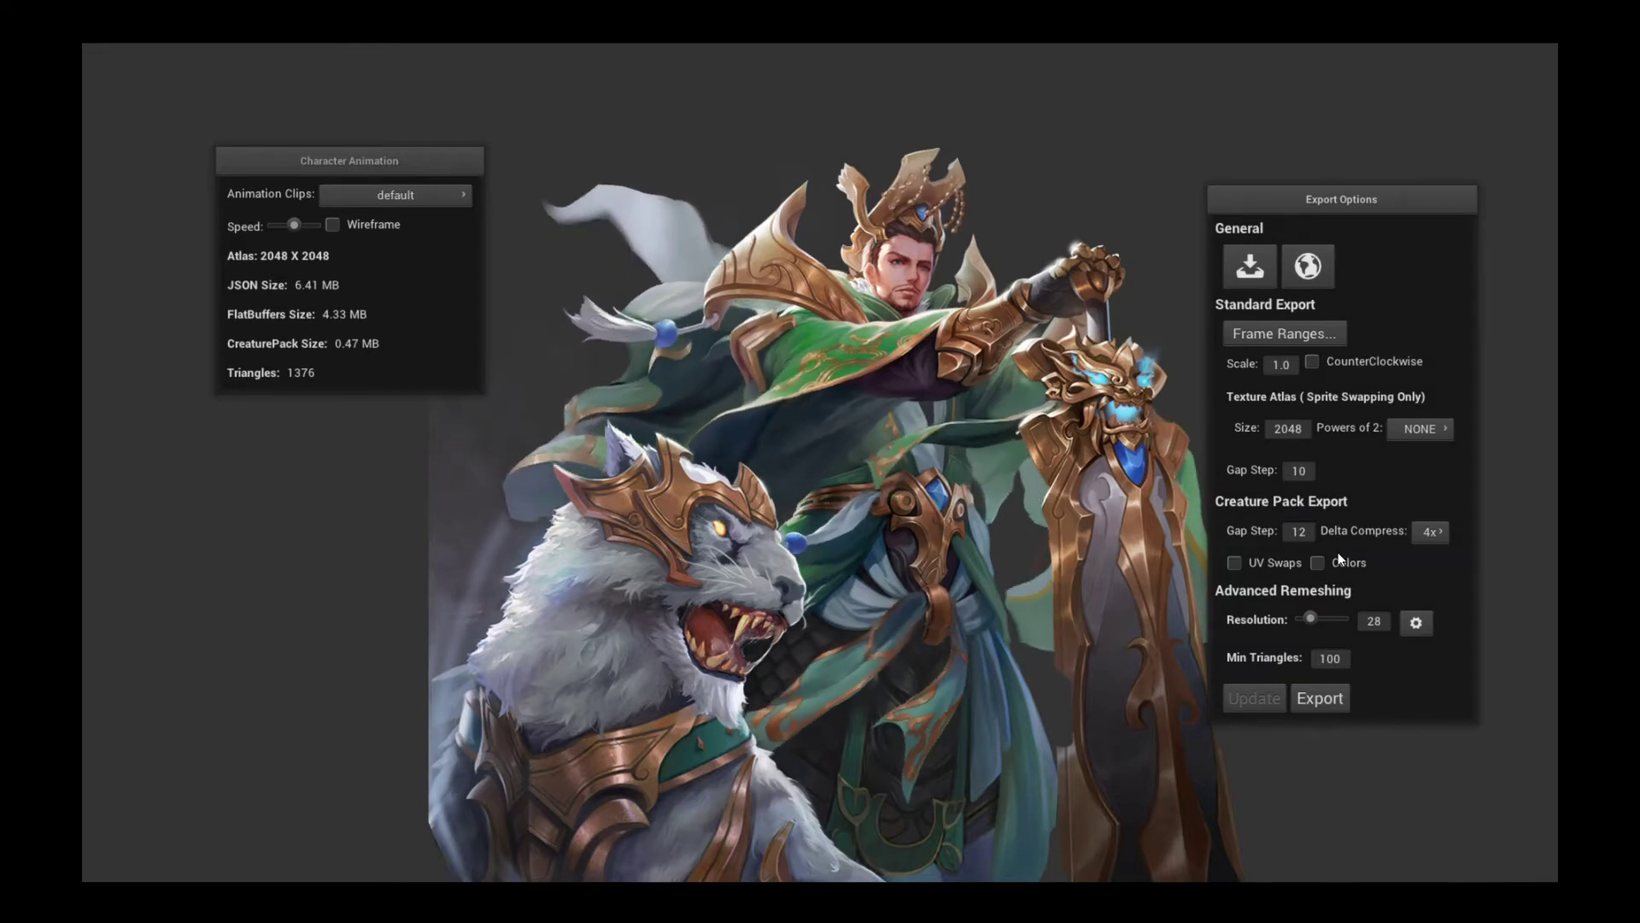
pyautogui.click(1299, 531)
pyautogui.write('15')
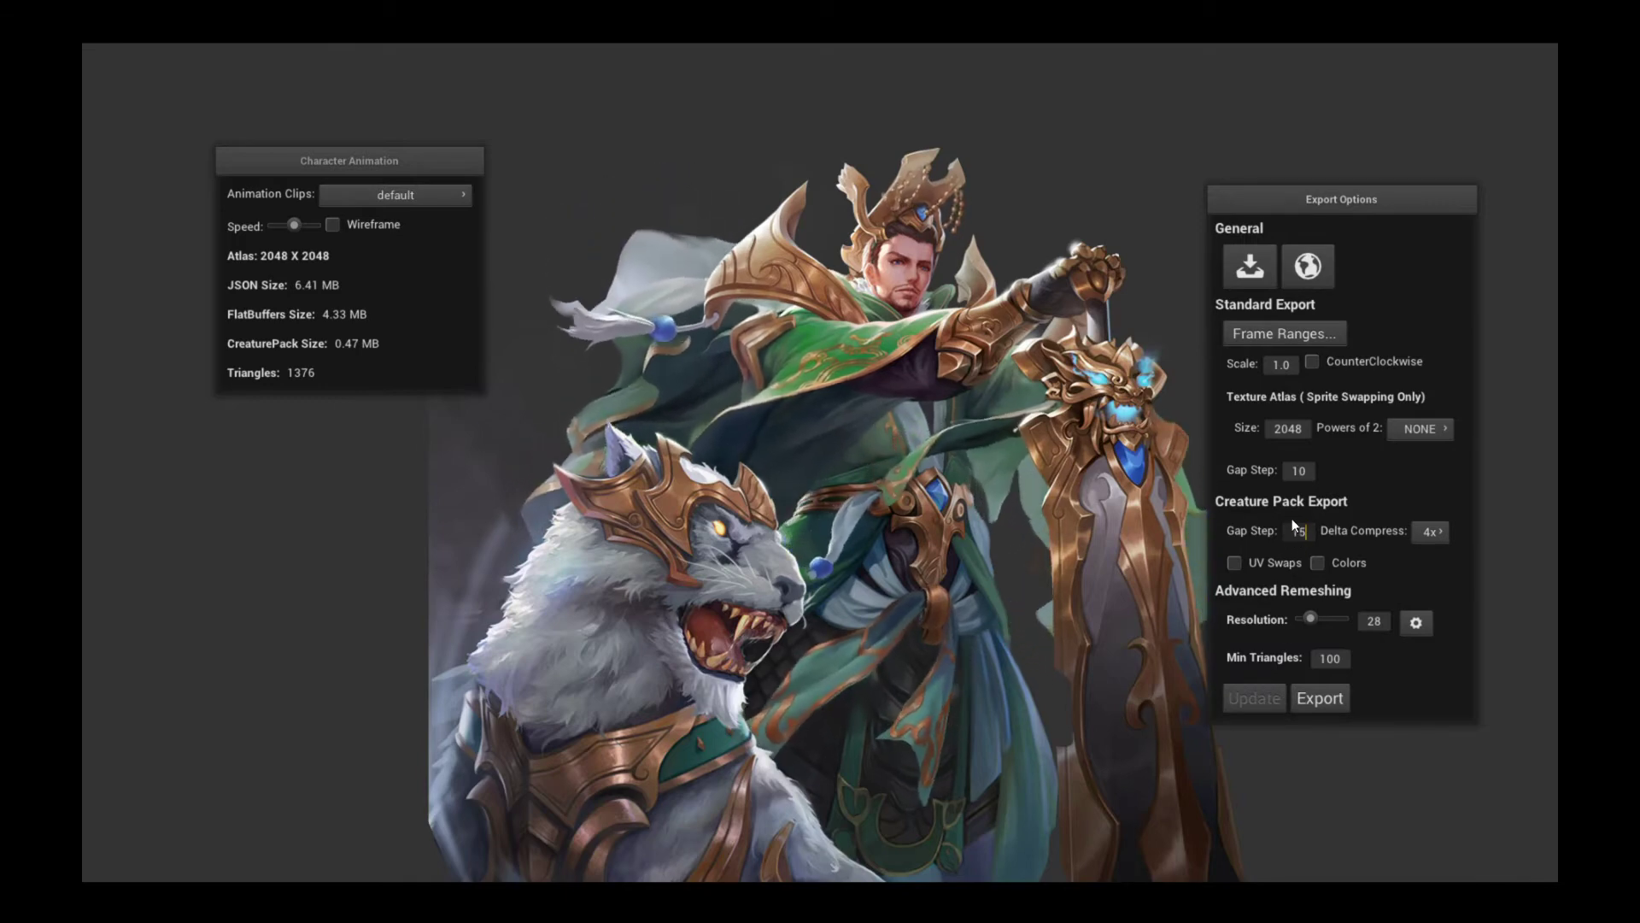
pyautogui.click(1255, 700)
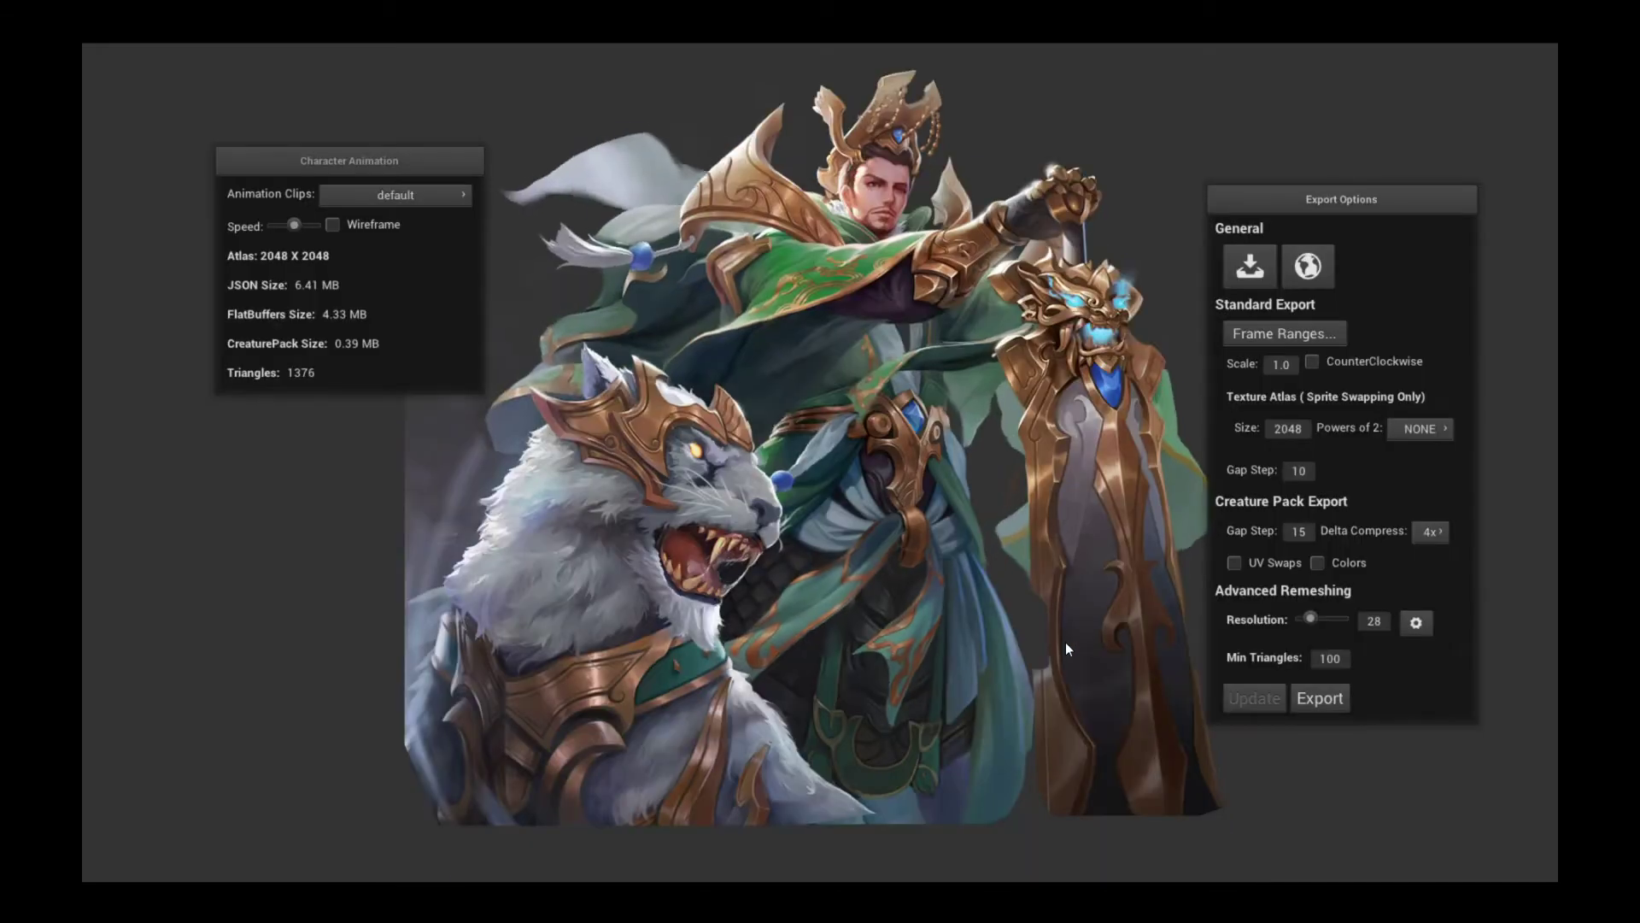
pyautogui.moveTo(1066, 501); pyautogui.dragTo(1085, 566)
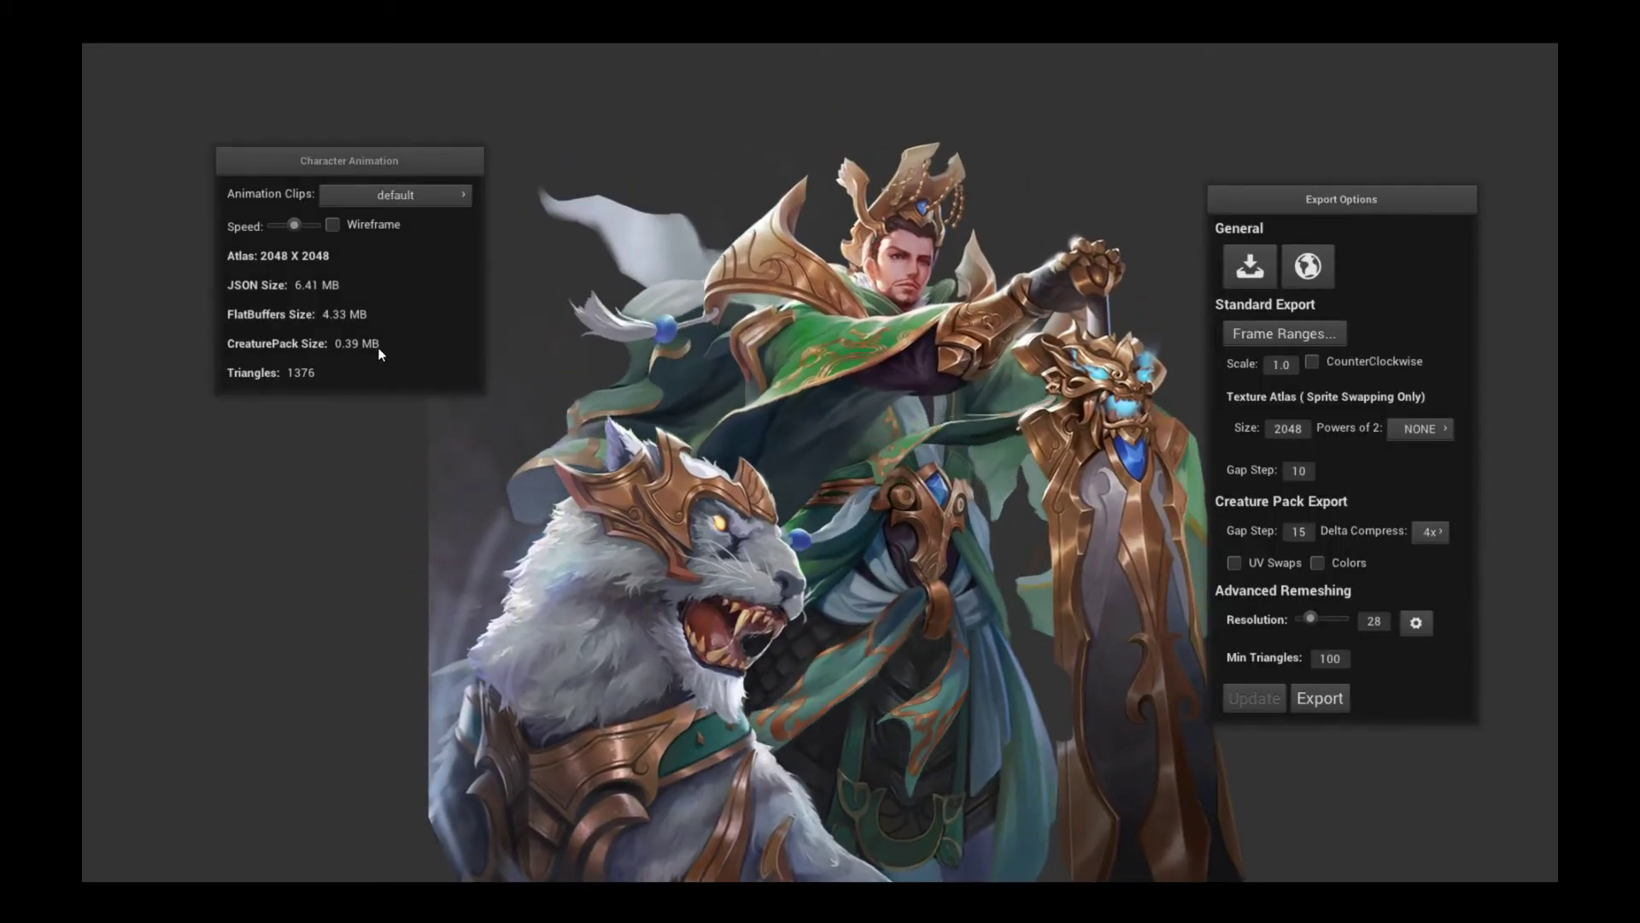
# Step: Compare Delta Compress at 2x and back at 4x, updating the export each time
pyautogui.click(1425, 531)
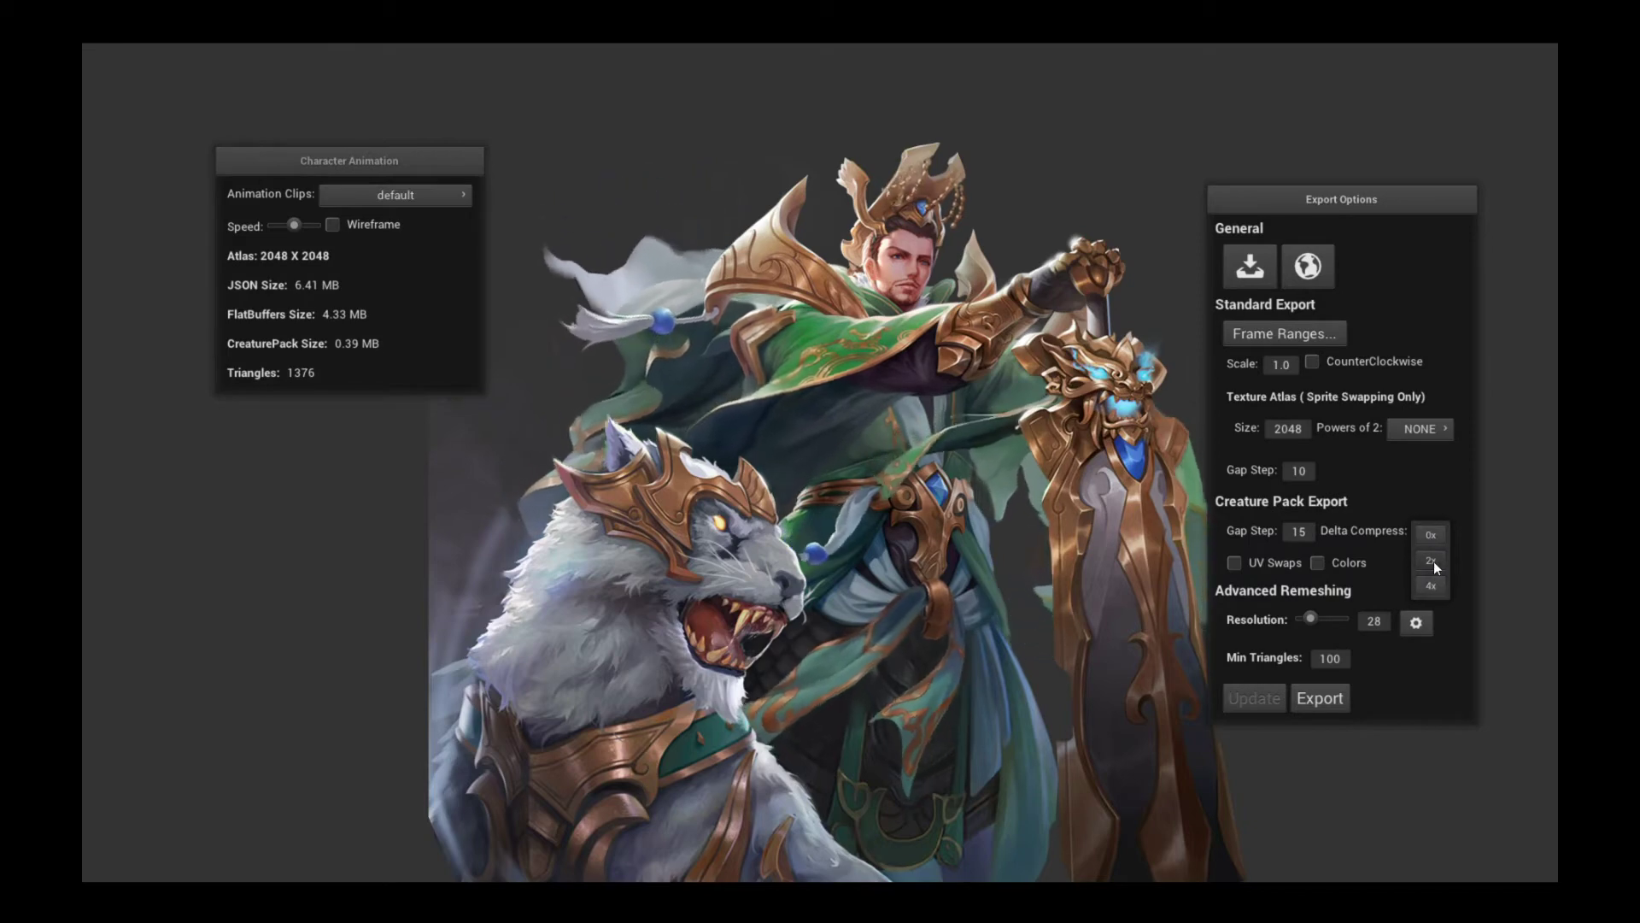
pyautogui.click(1433, 561)
pyautogui.click(1250, 701)
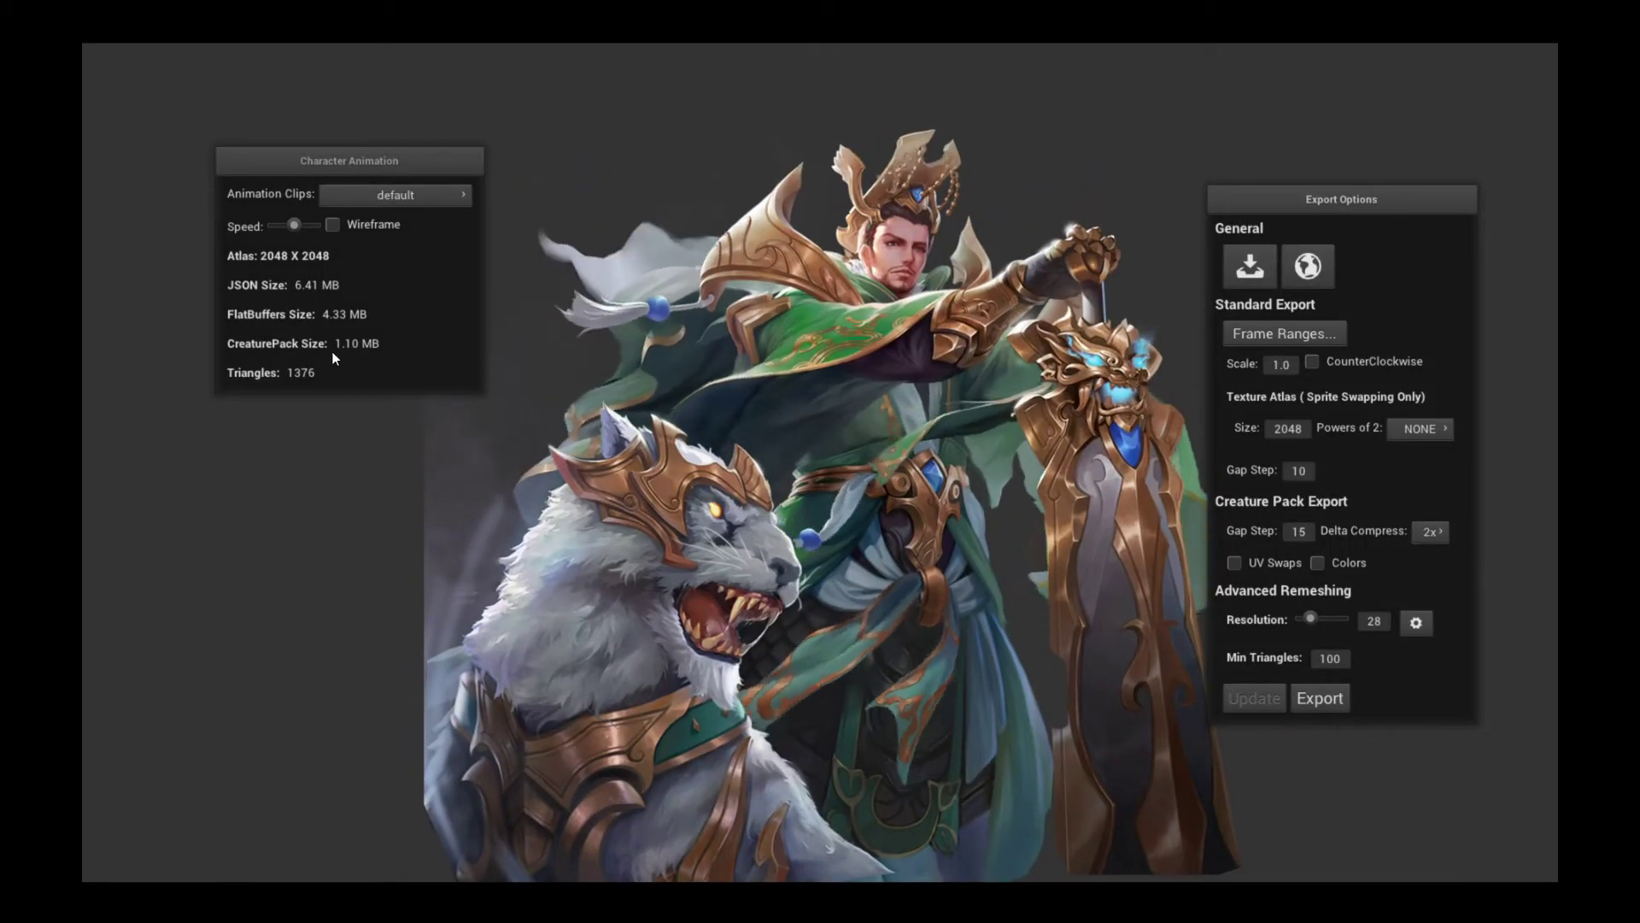
pyautogui.click(1429, 534)
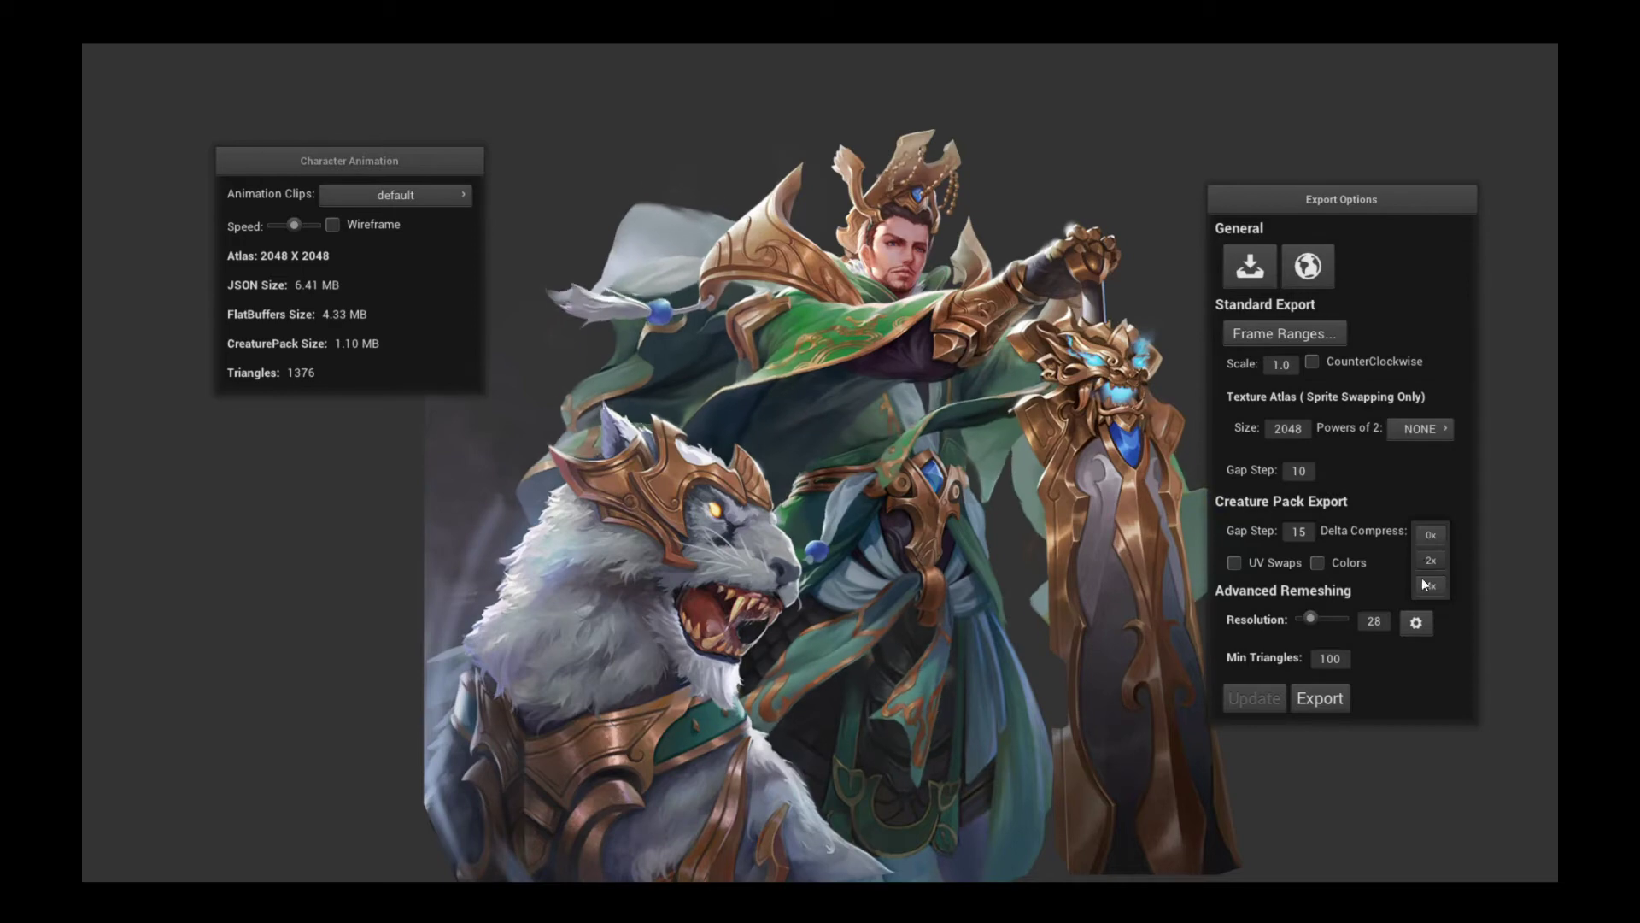
pyautogui.click(1420, 586)
pyautogui.click(1273, 697)
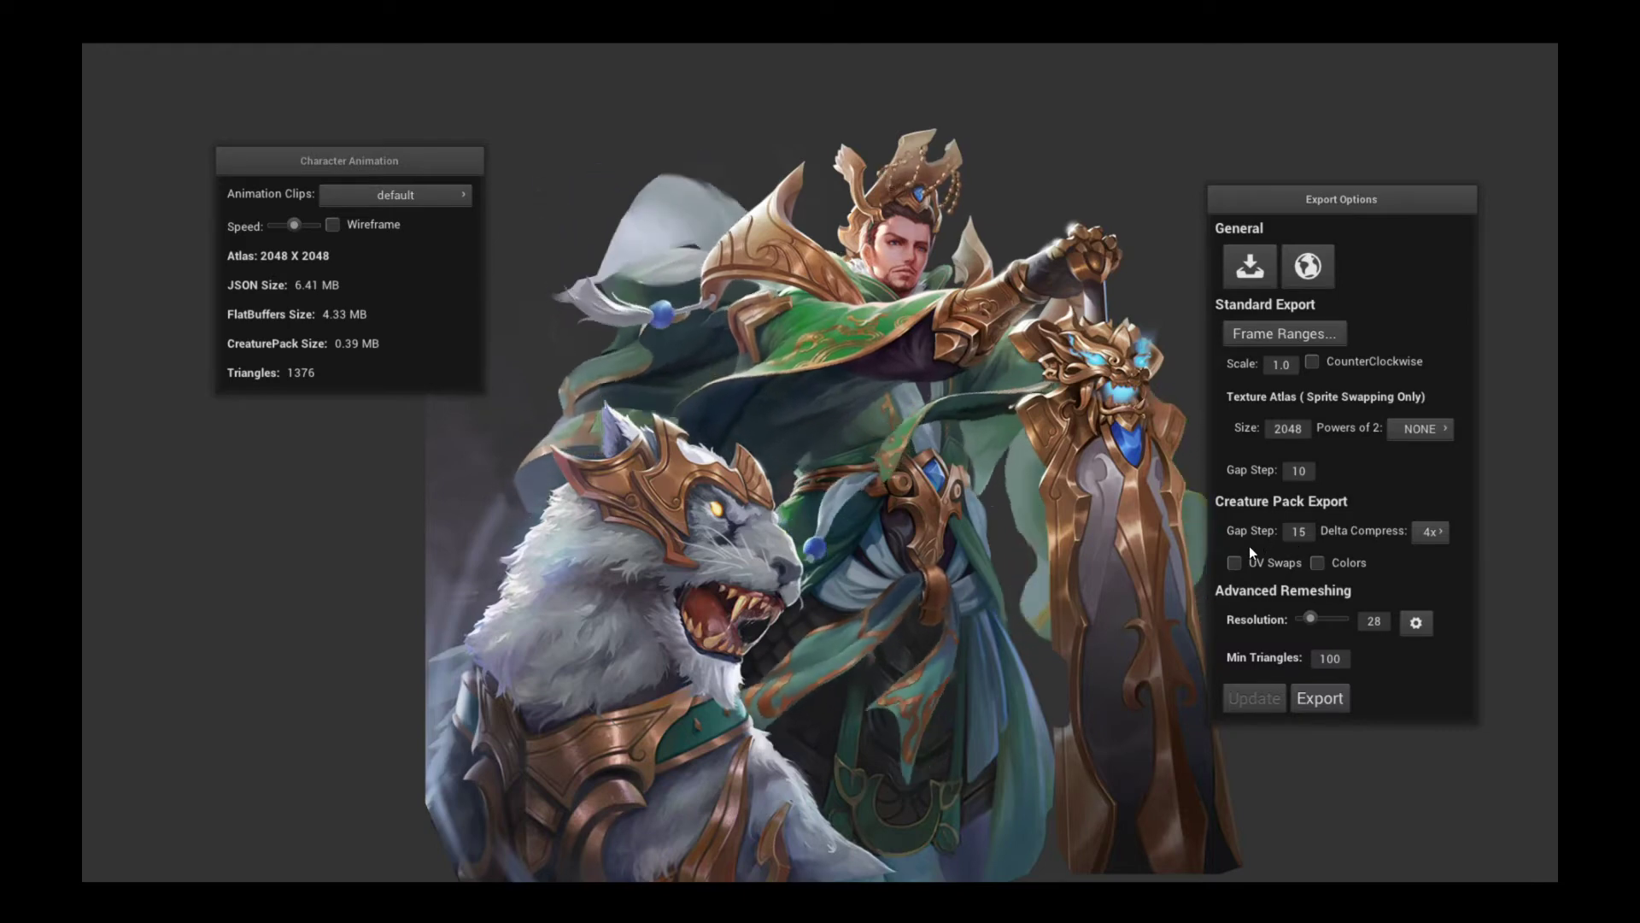
pyautogui.click(1428, 533)
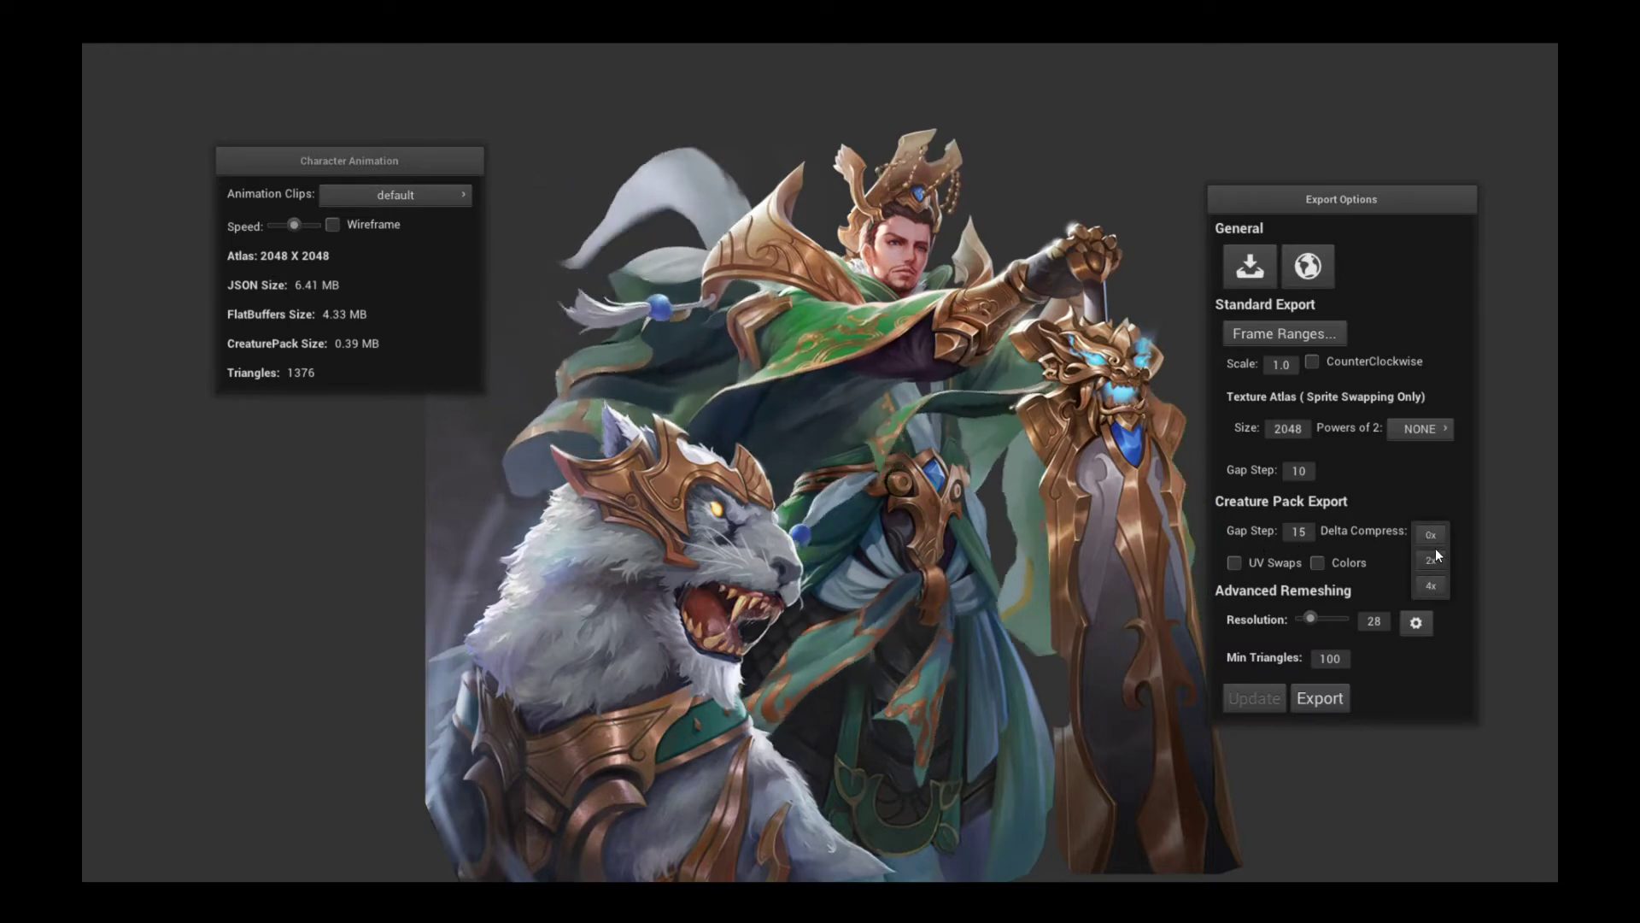
pyautogui.click(1430, 587)
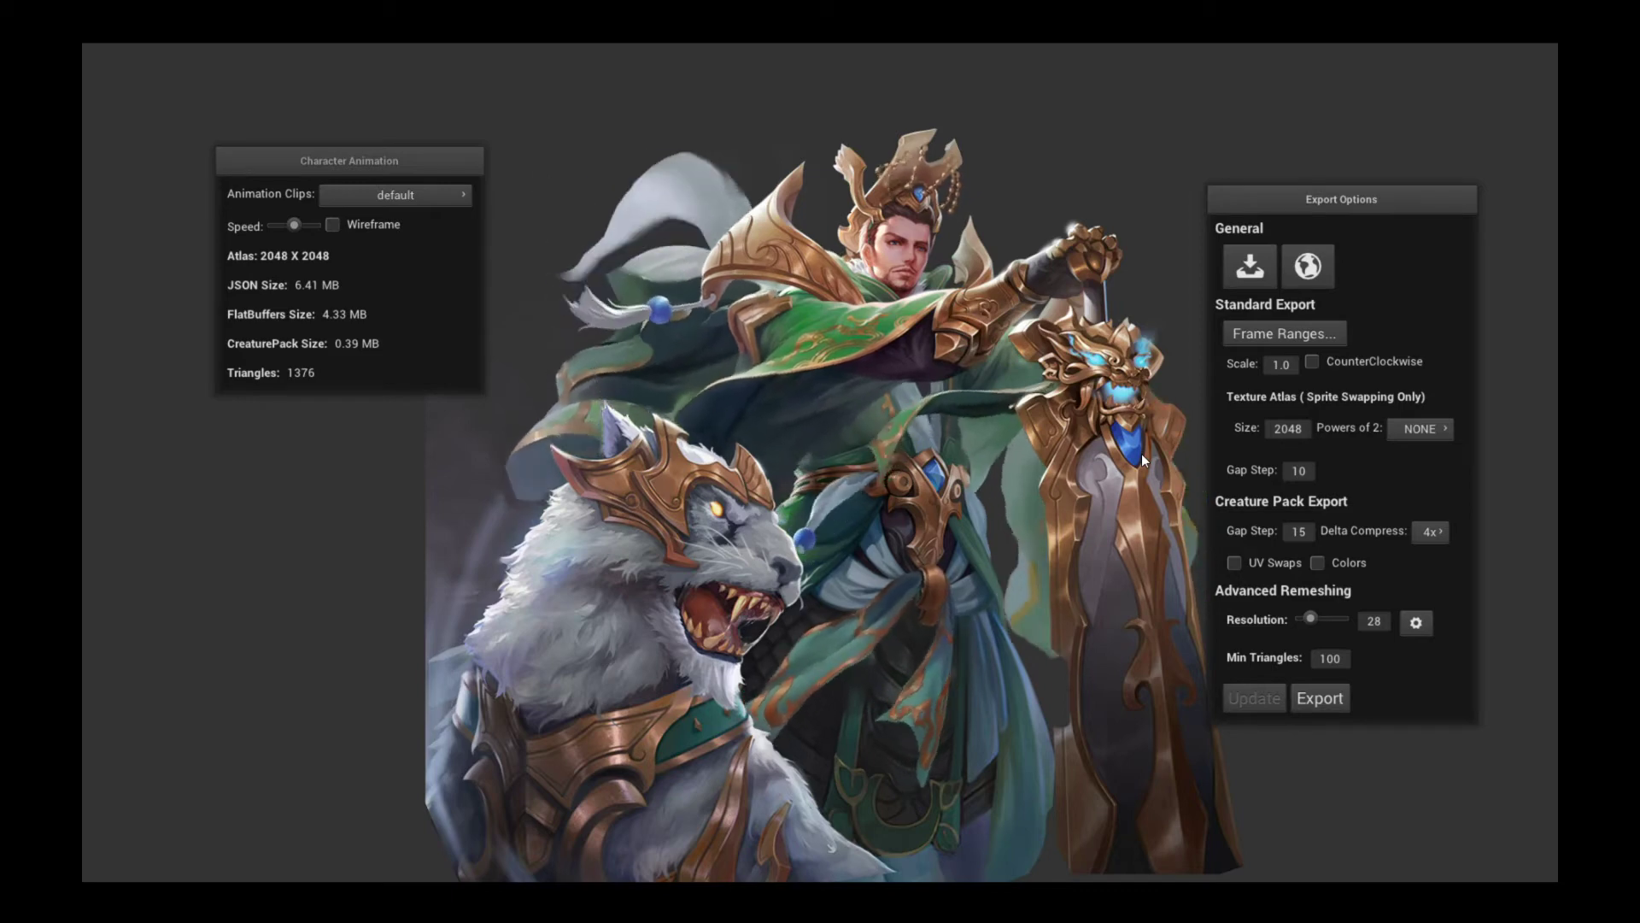
# Step: Set the Creature Pack Delta Compress to 2x, and update and export the character with that setting
pyautogui.click(1422, 539)
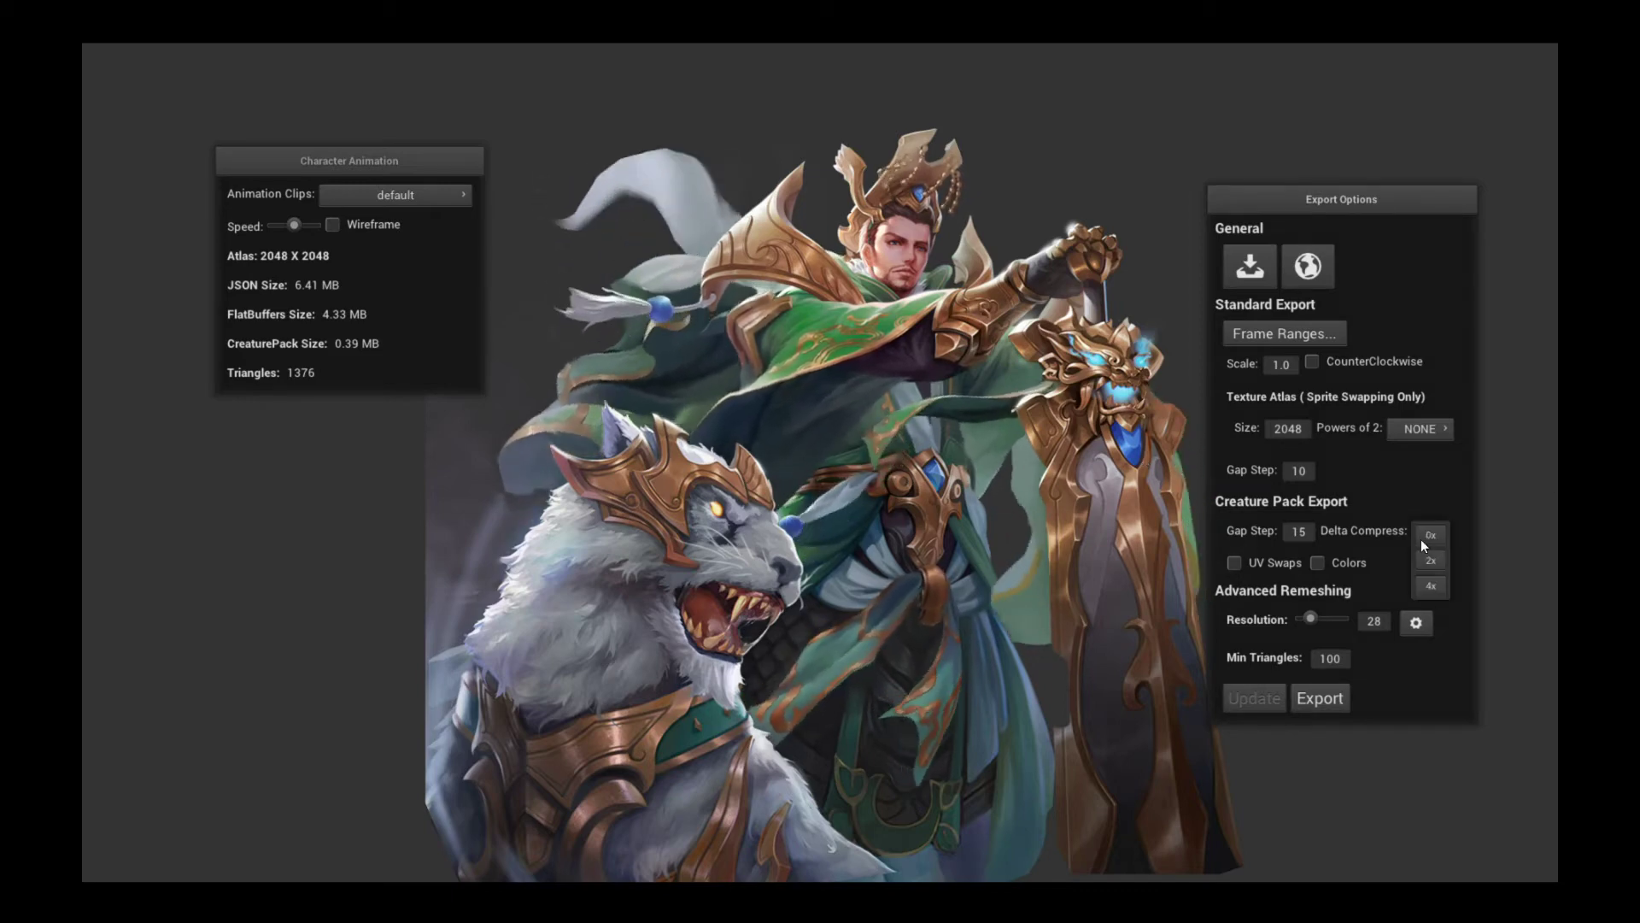
pyautogui.click(1432, 586)
pyautogui.click(1253, 699)
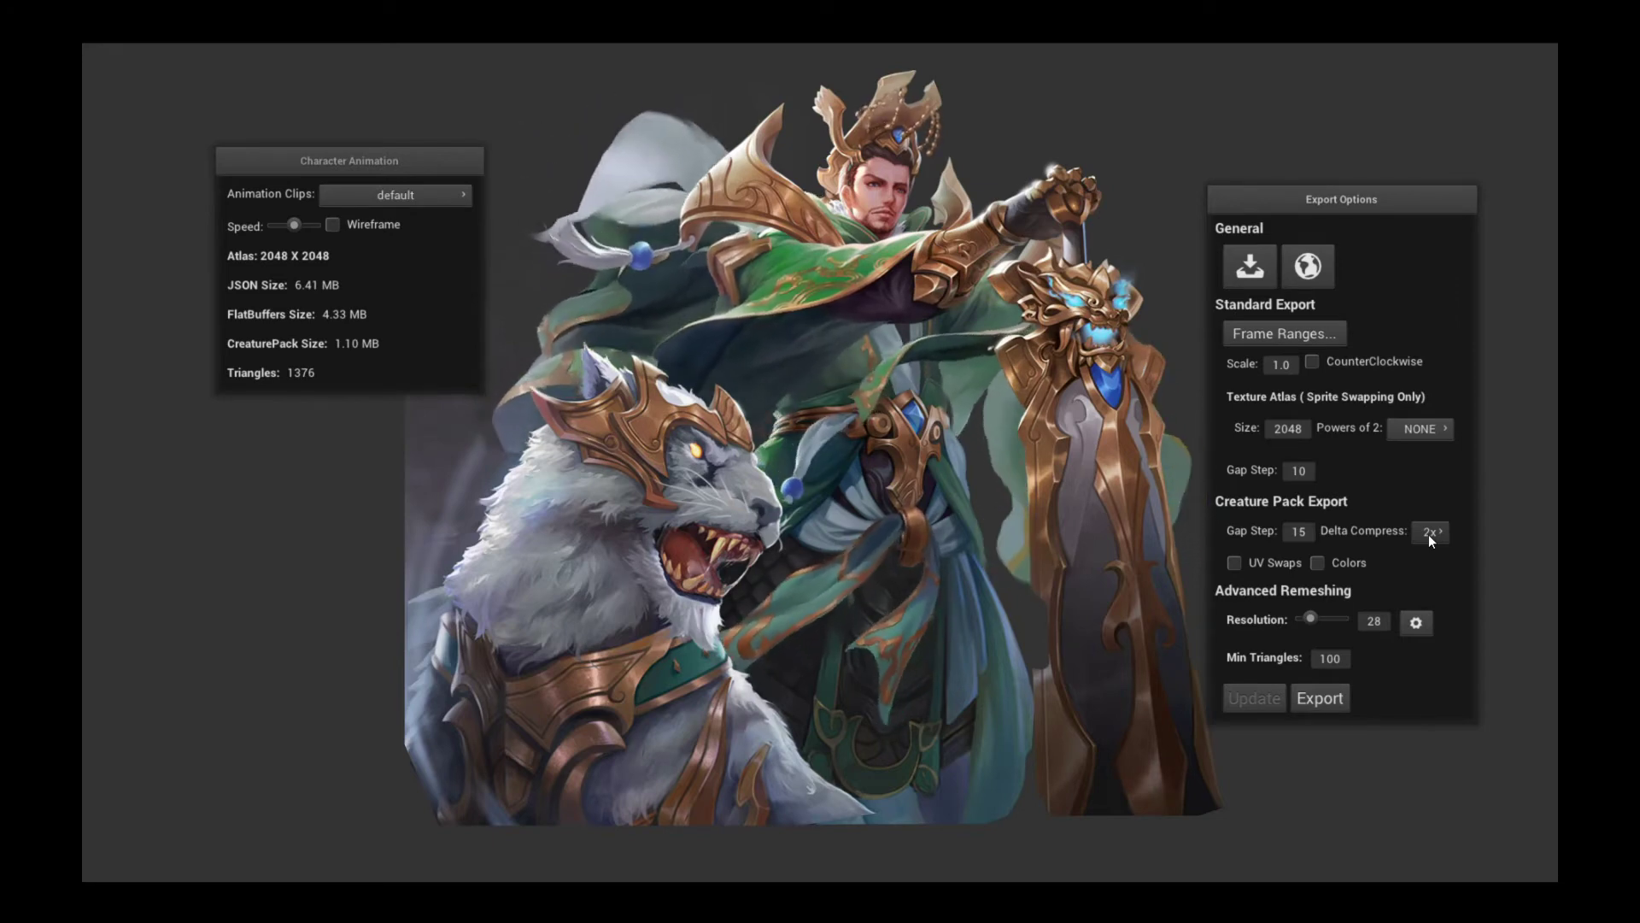
pyautogui.click(1319, 699)
pyautogui.click(663, 498)
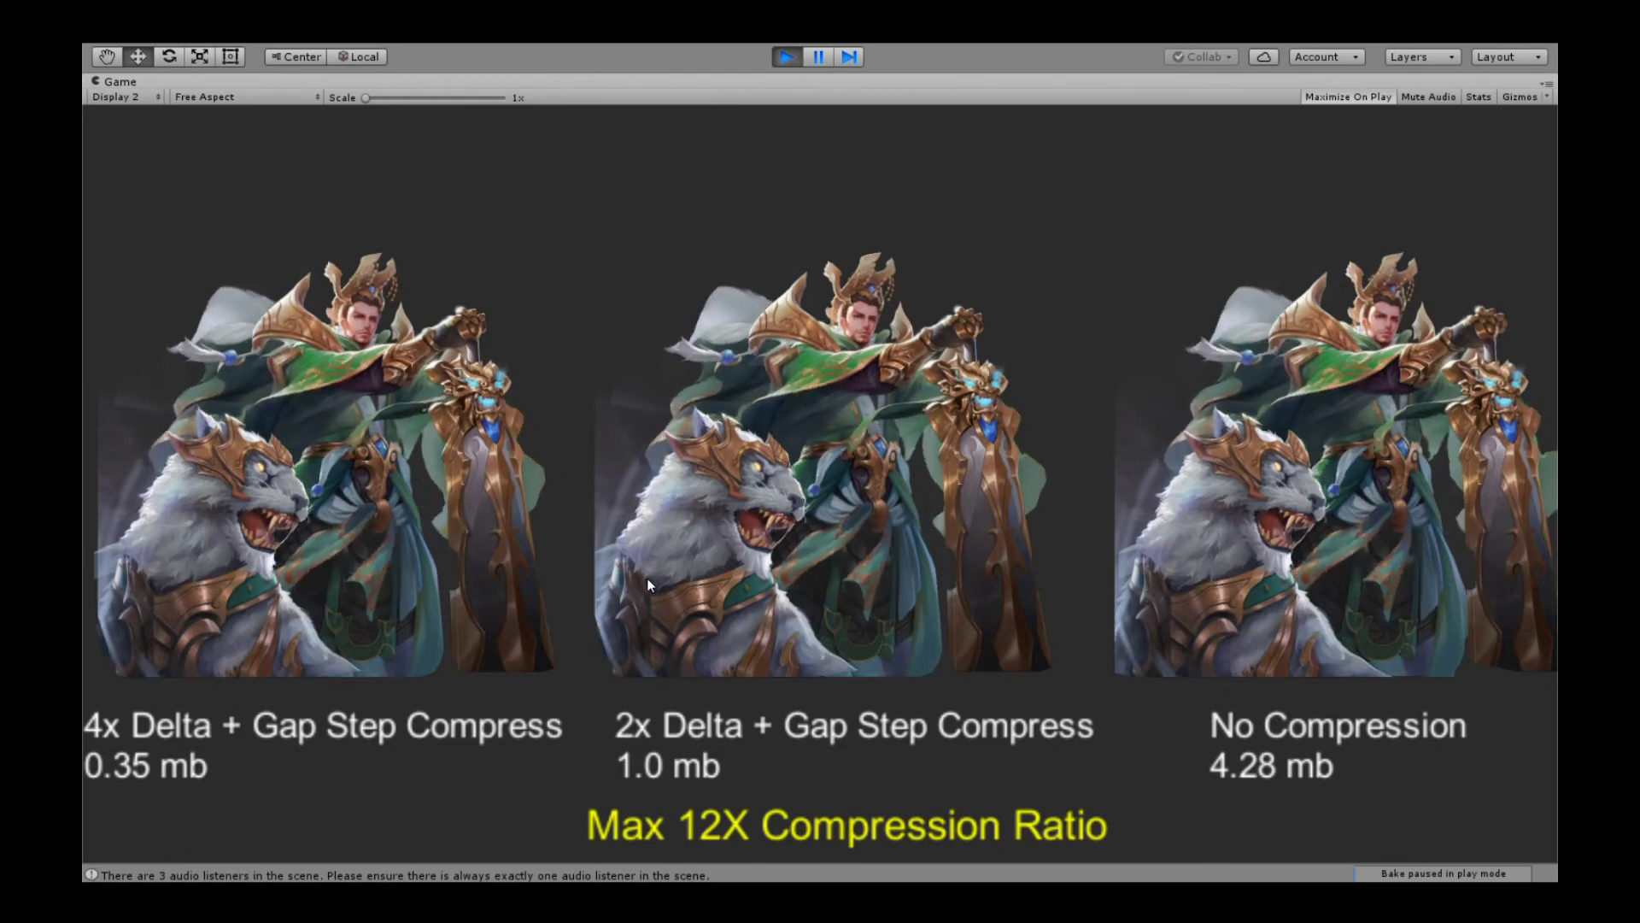
# Step: Compare the compressed and uncompressed characters in Unity's running Game view on Display 1, Display 3, Display 1 again and Display 2
pyautogui.click(126, 96)
pyautogui.click(135, 114)
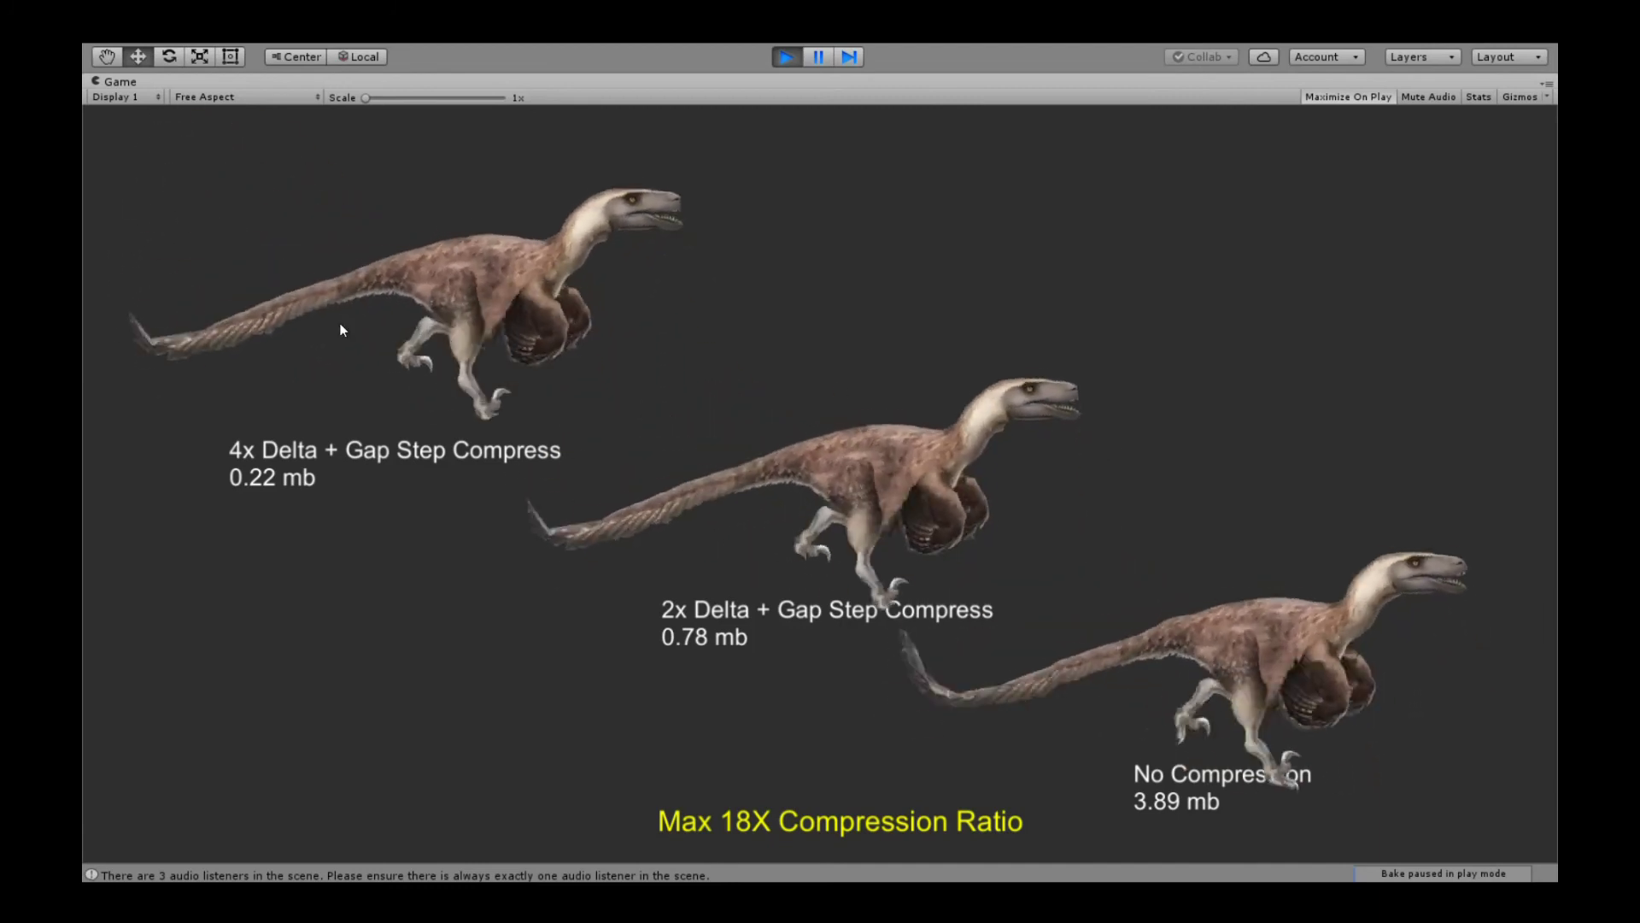
pyautogui.click(102, 97)
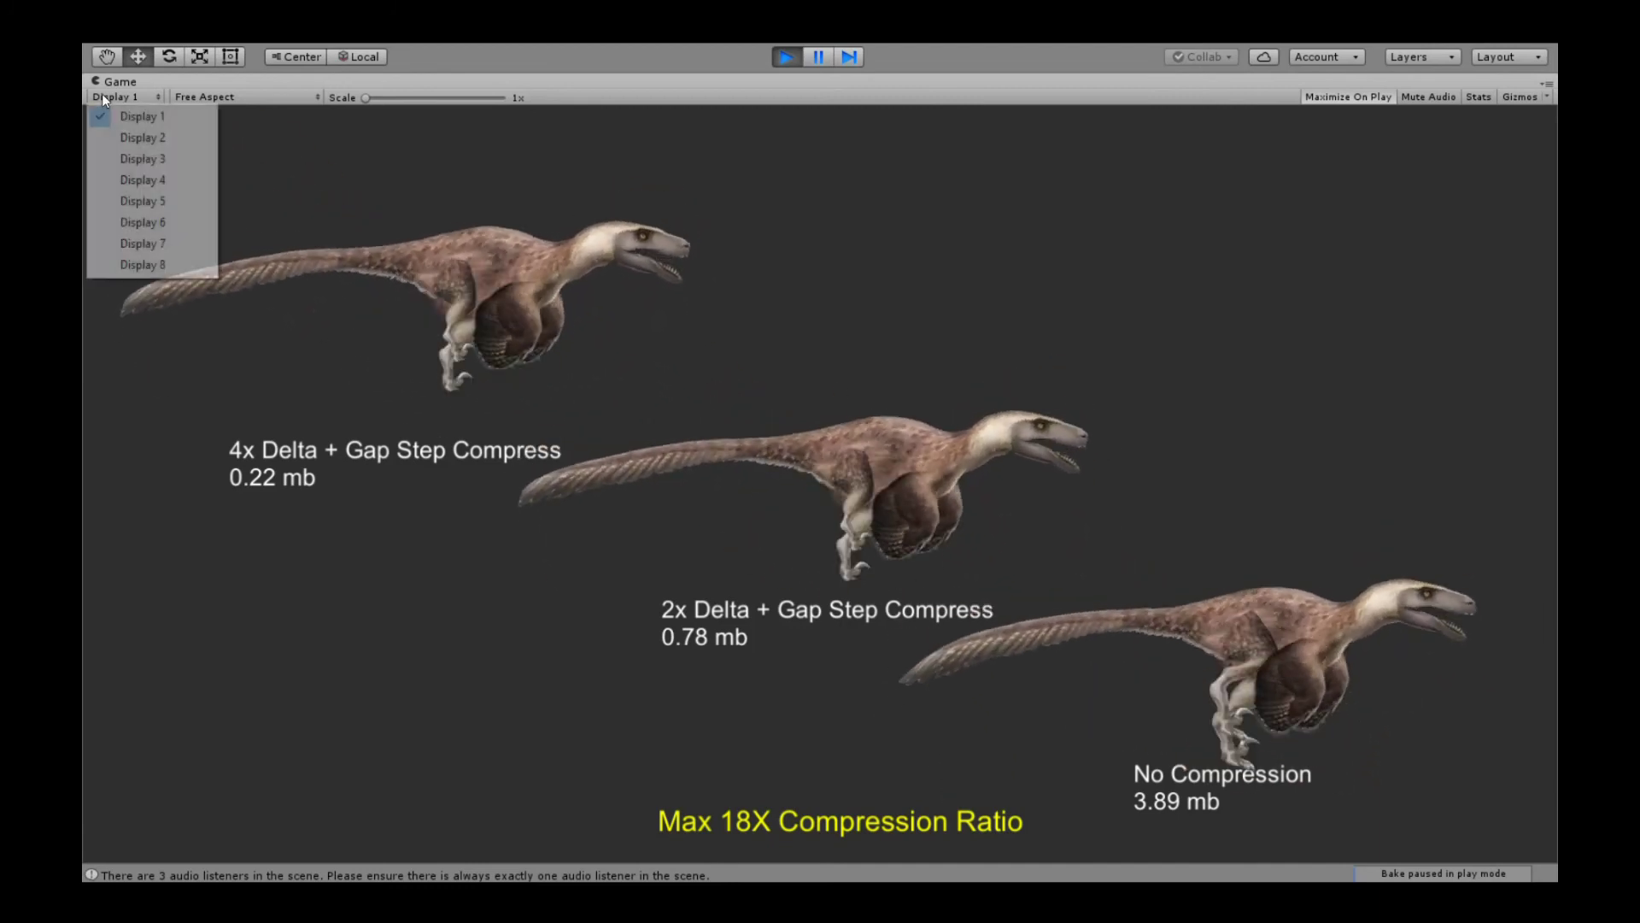
pyautogui.click(106, 156)
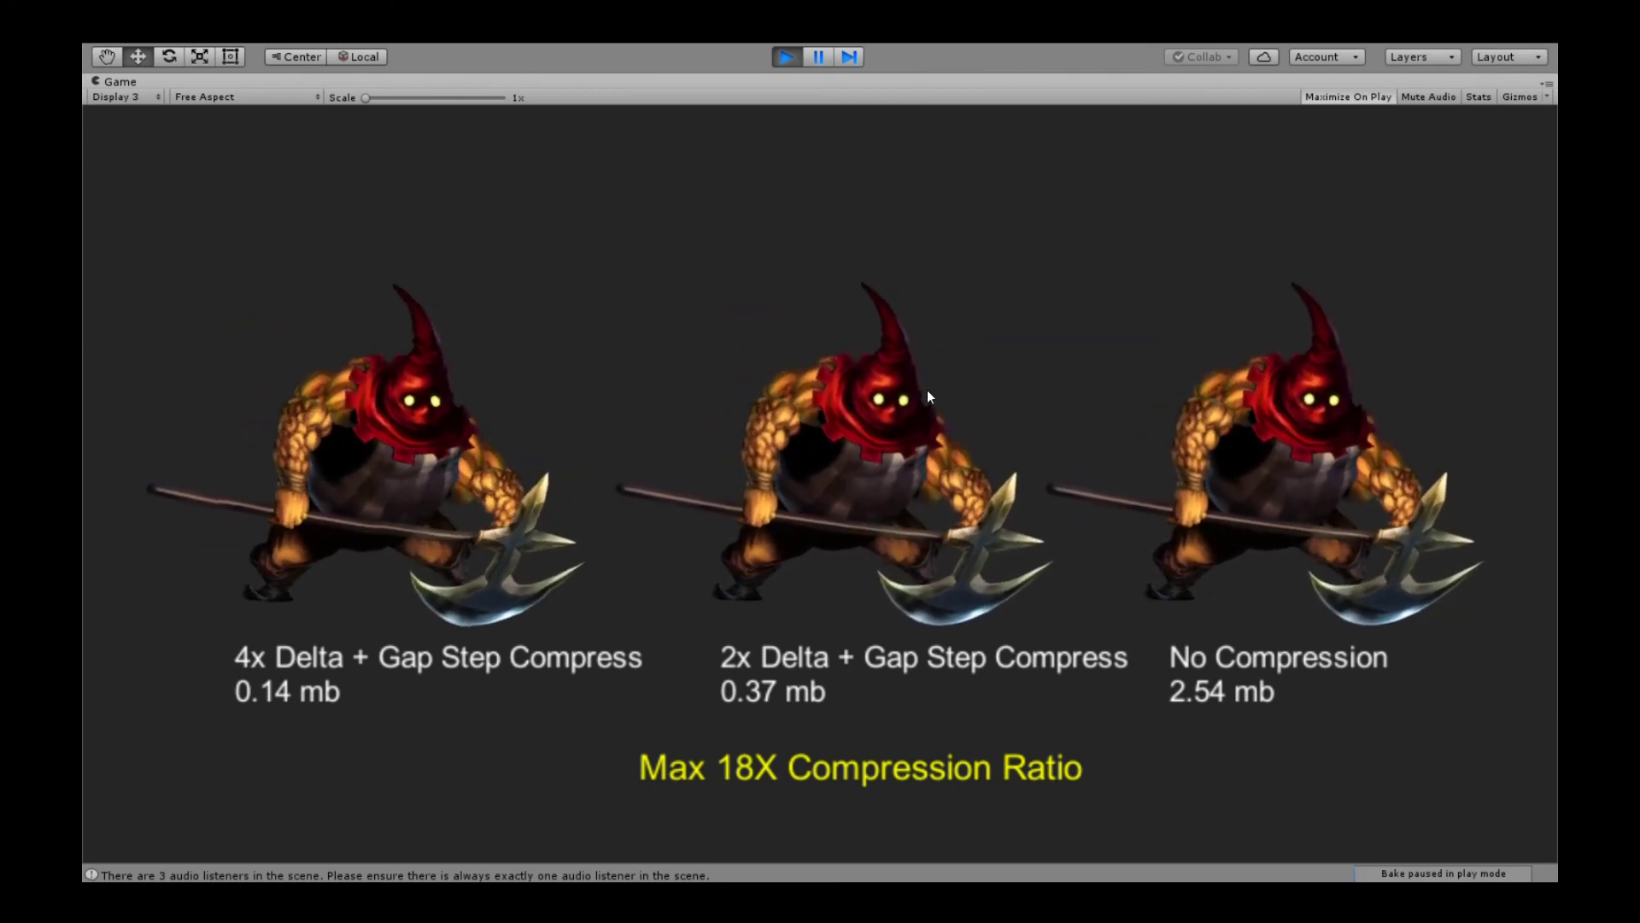
pyautogui.click(107, 96)
pyautogui.click(117, 115)
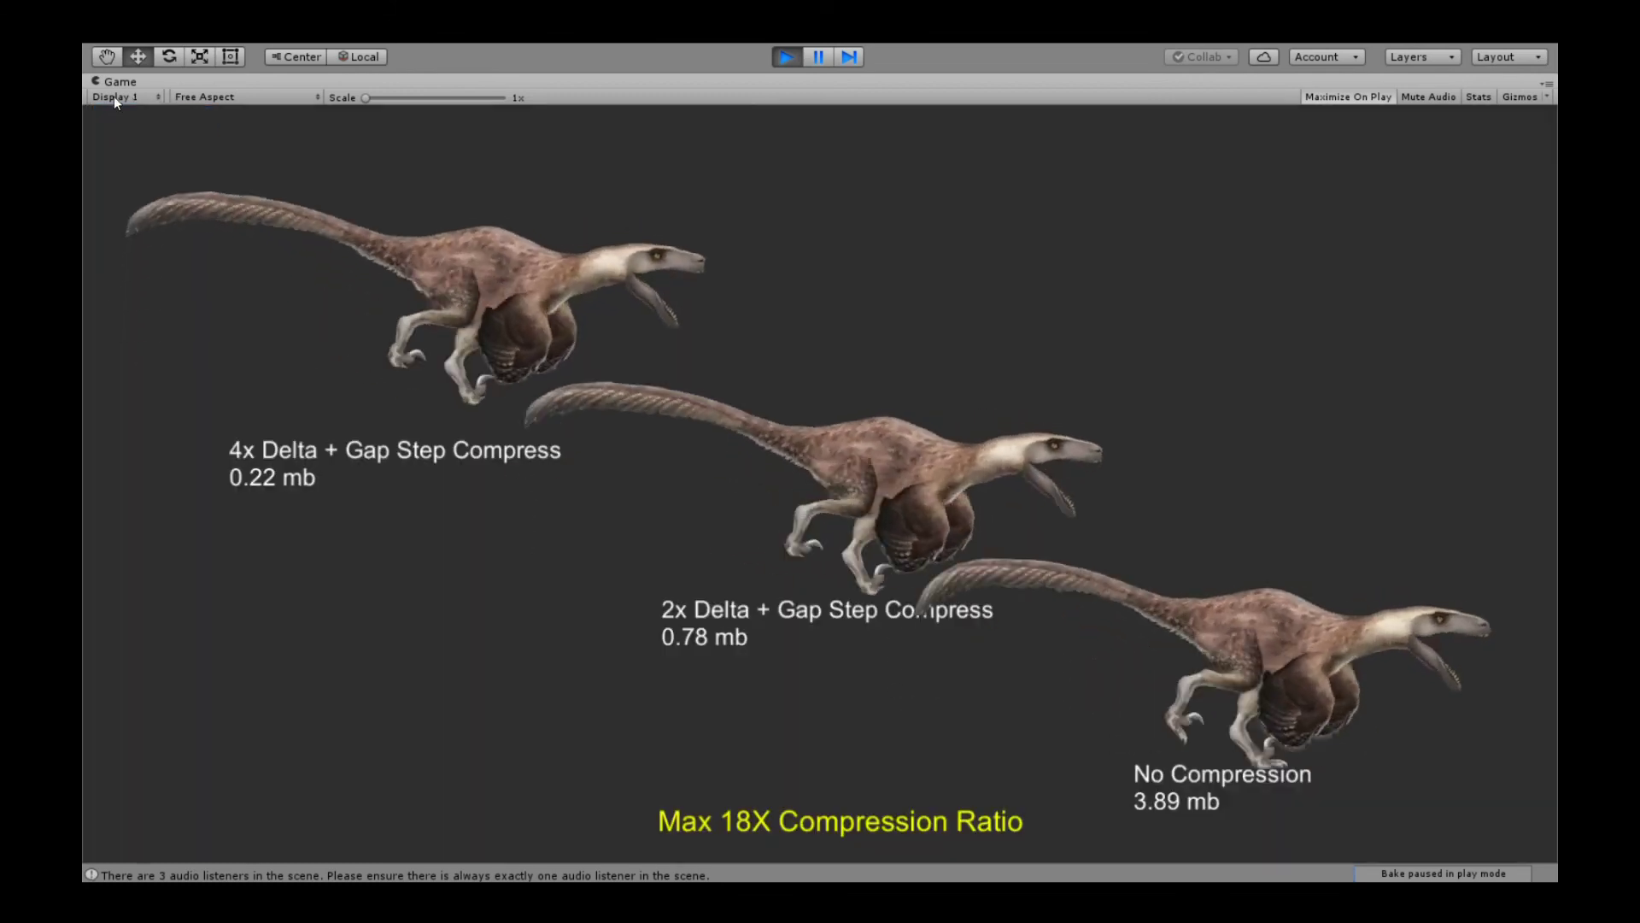
pyautogui.click(114, 95)
pyautogui.click(130, 135)
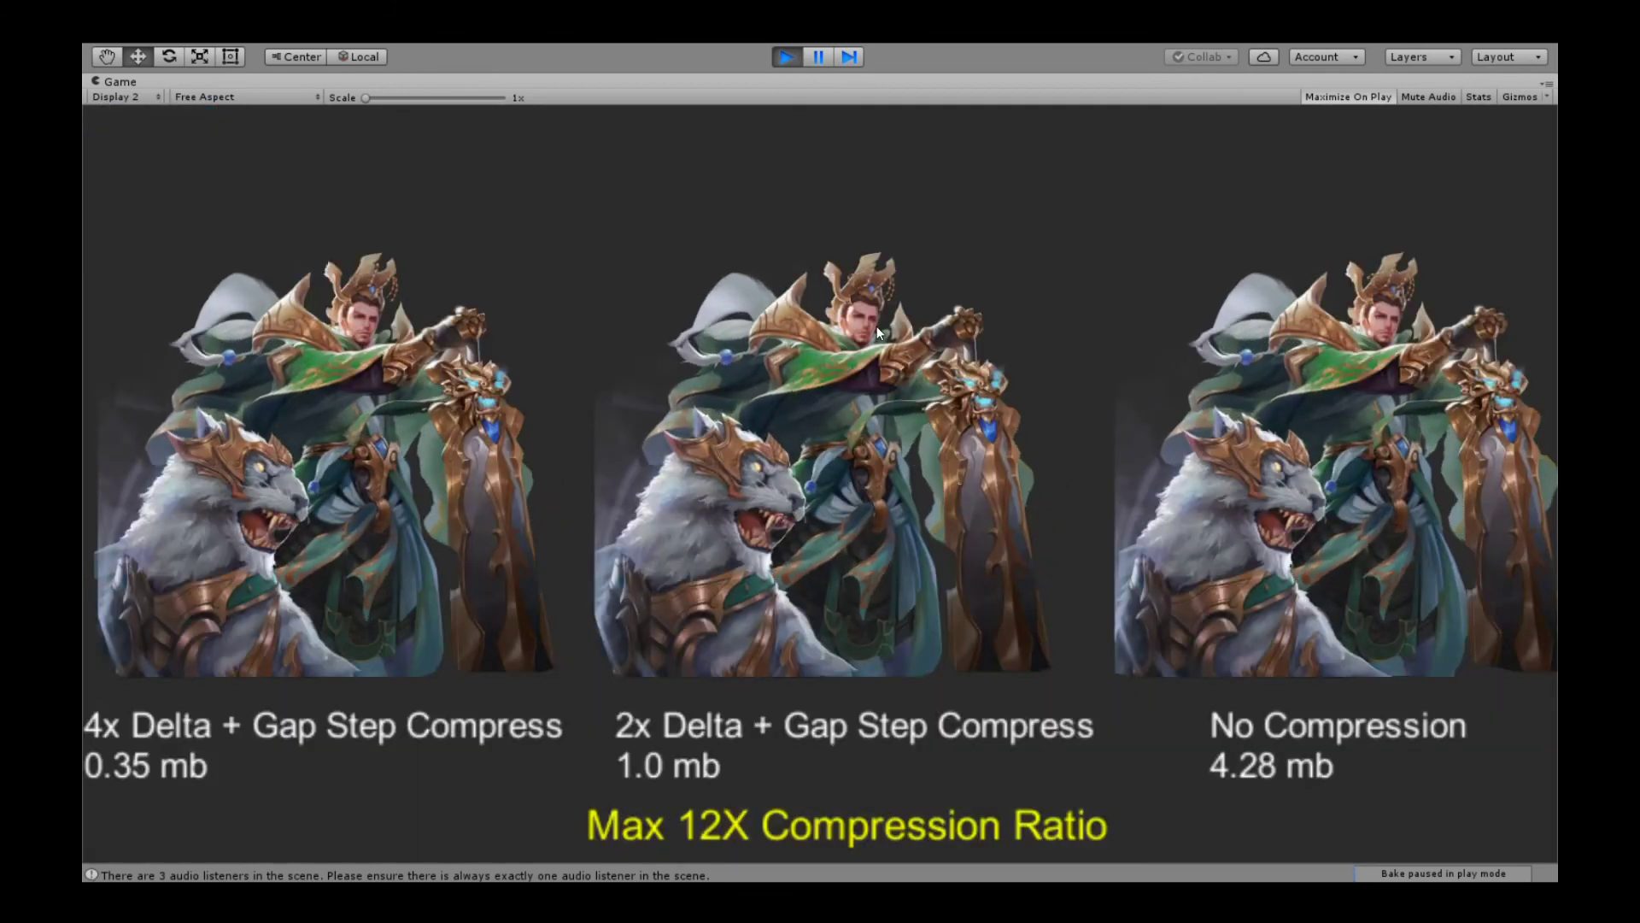